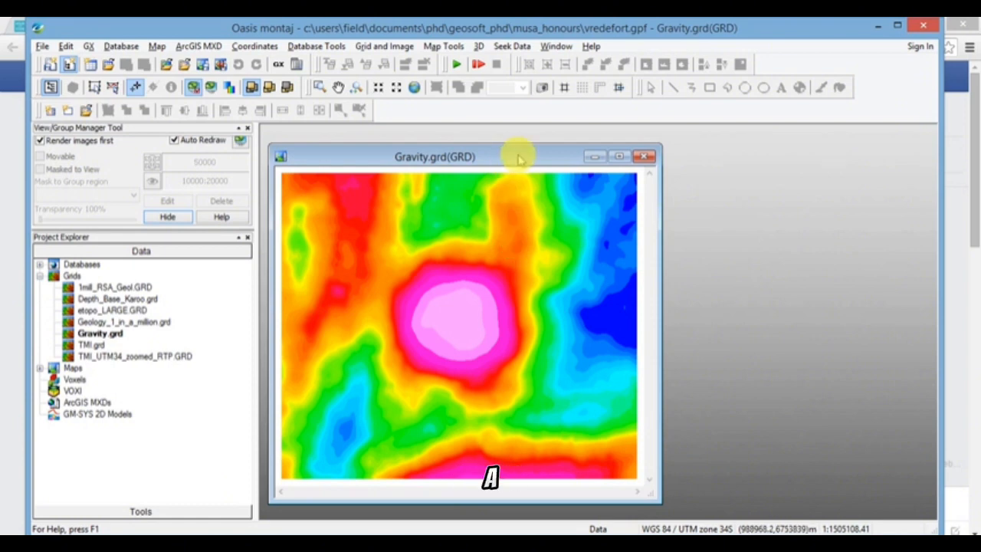
Step: Reposition the Gravity.grd window and narrow it slightly so it fits closely around the grid image
drag(518, 157, 514, 156)
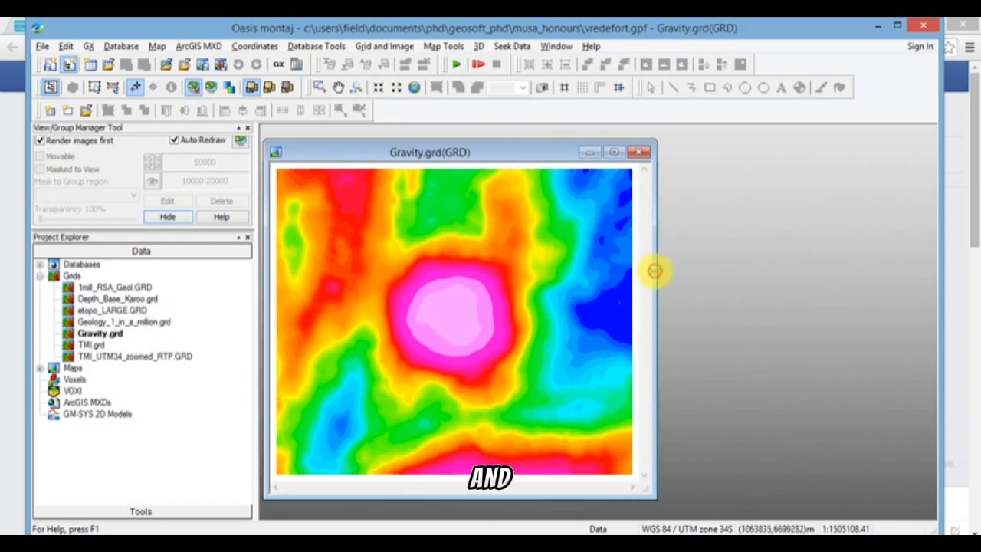
drag(654, 270, 649, 268)
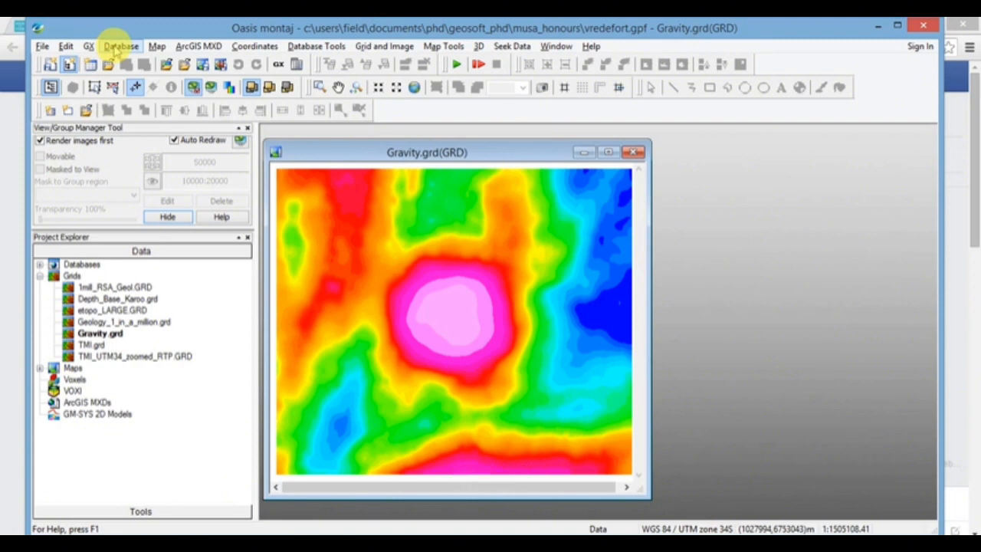
double_click(474, 153)
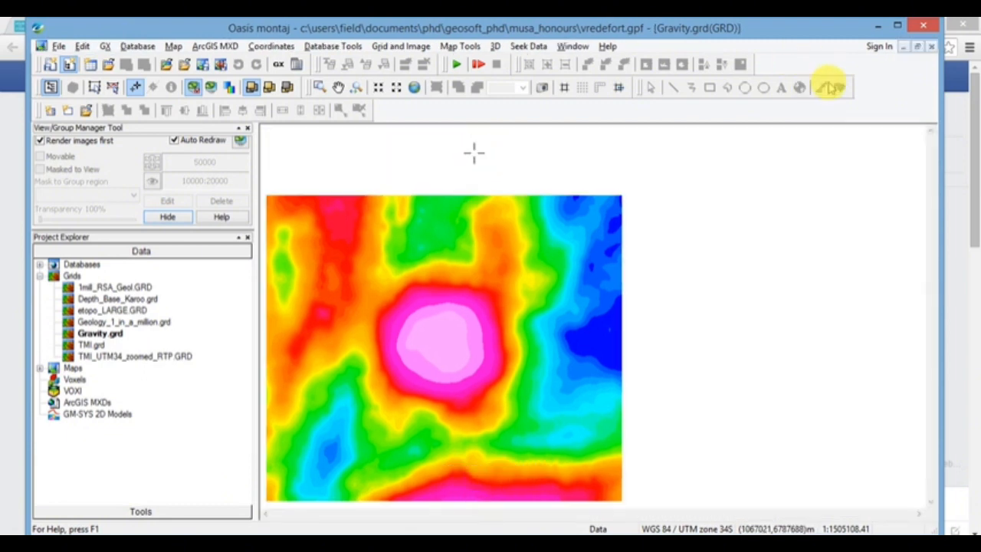
click(917, 48)
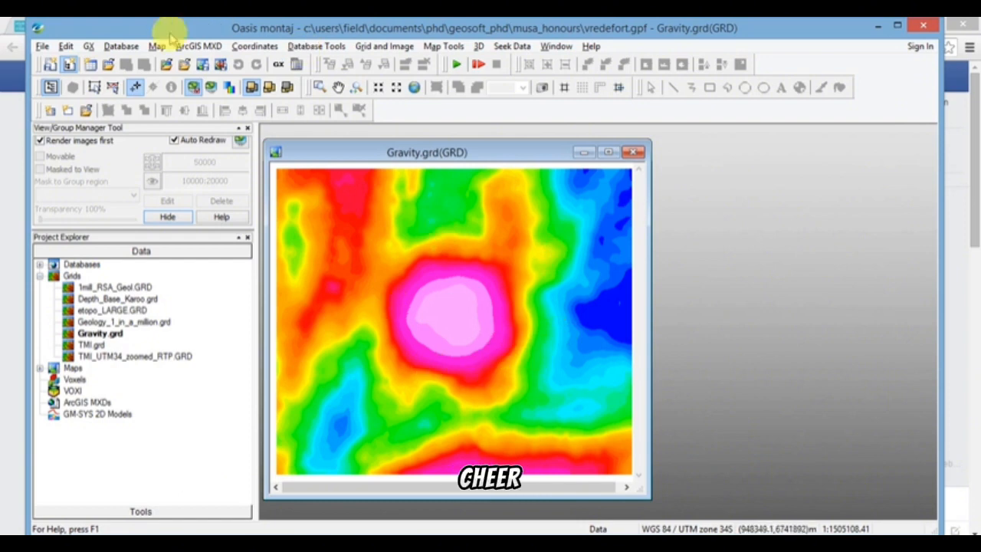
Step: Start creating a new database and browse to the Geosoft_PhD folder as its save location
click(120, 46)
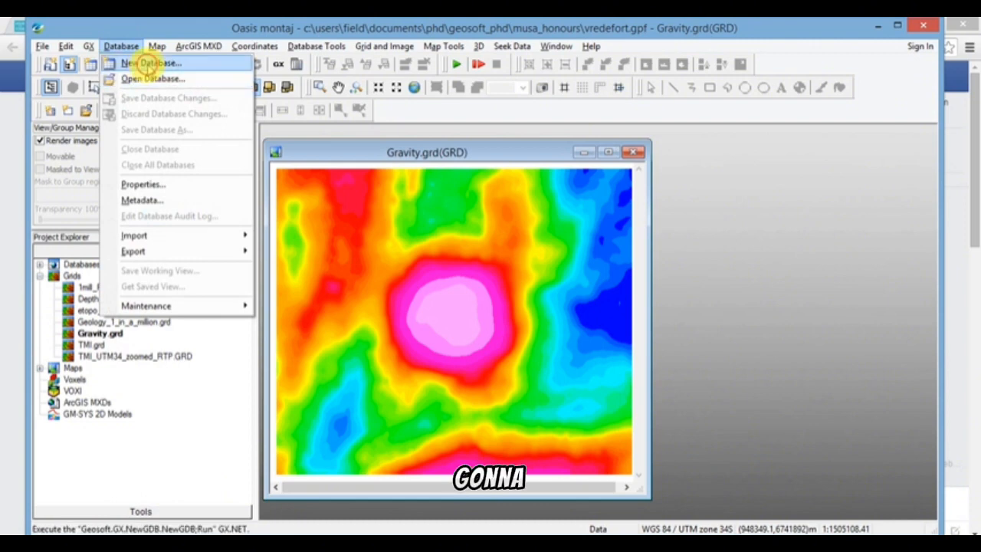
click(148, 63)
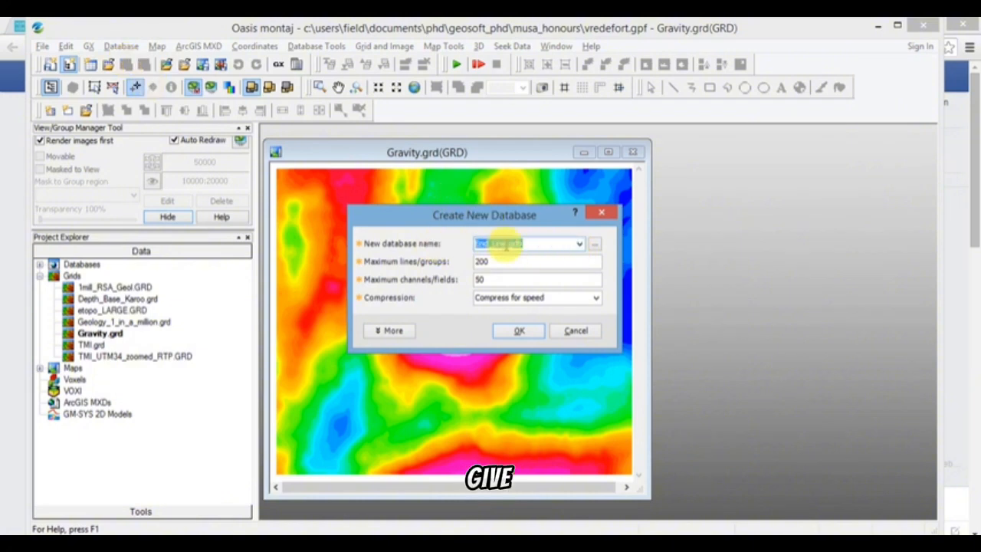
click(595, 244)
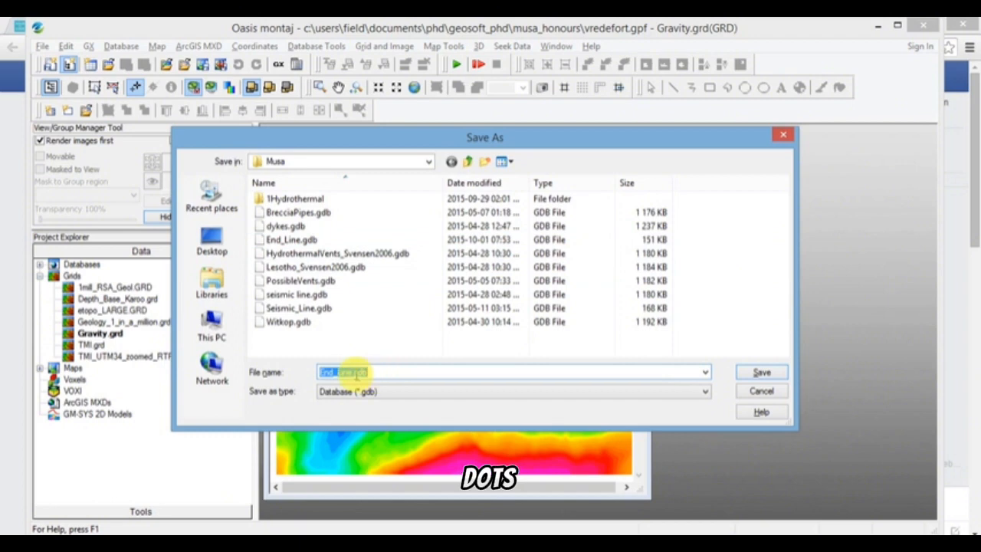
drag(352, 372, 301, 376)
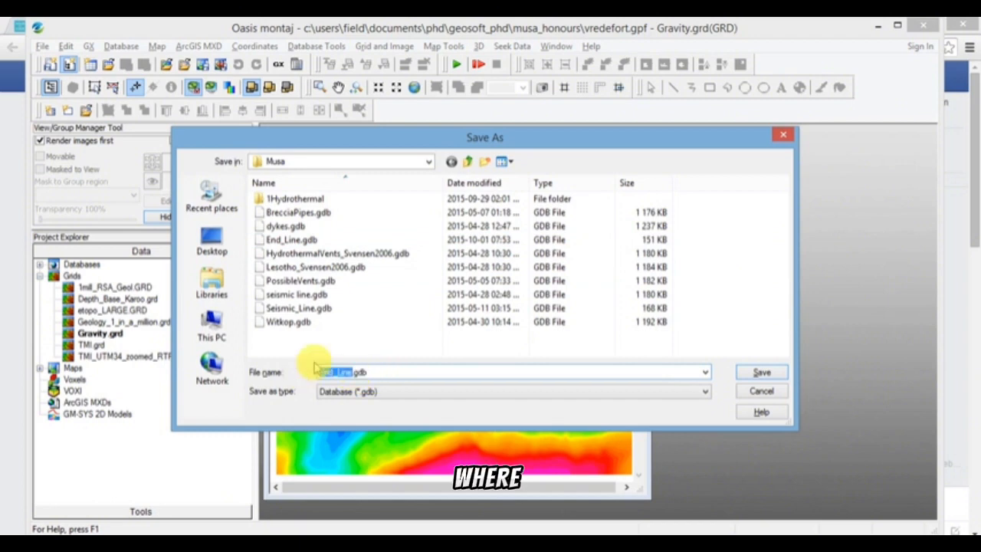
click(468, 162)
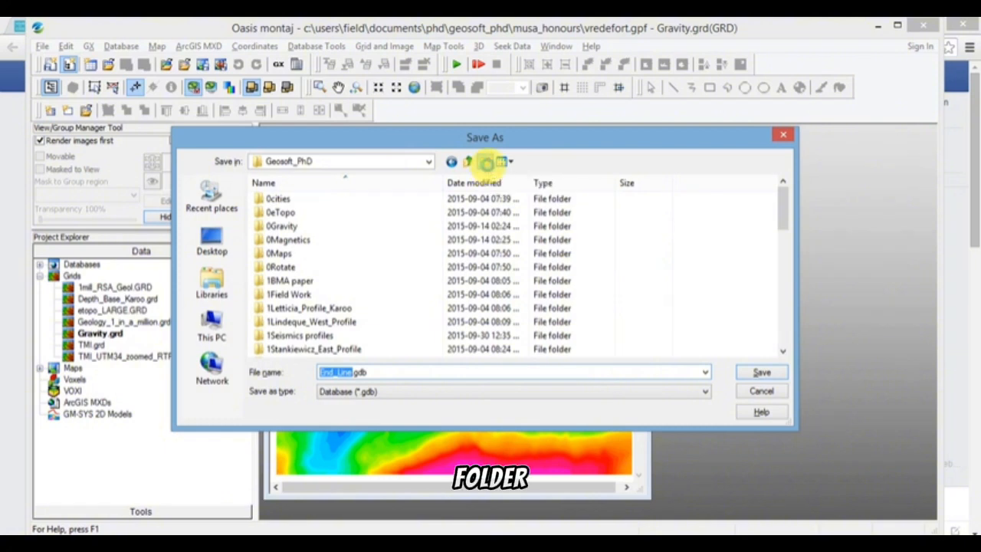
Step: Create a new folder named with the person's surname inside Geosoft_PhD and open it
click(486, 163)
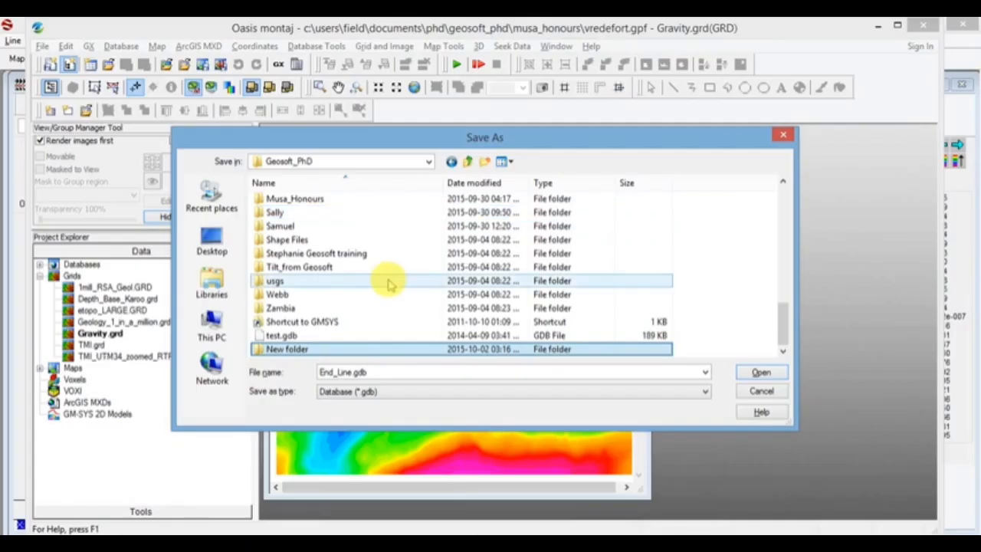
click(298, 351)
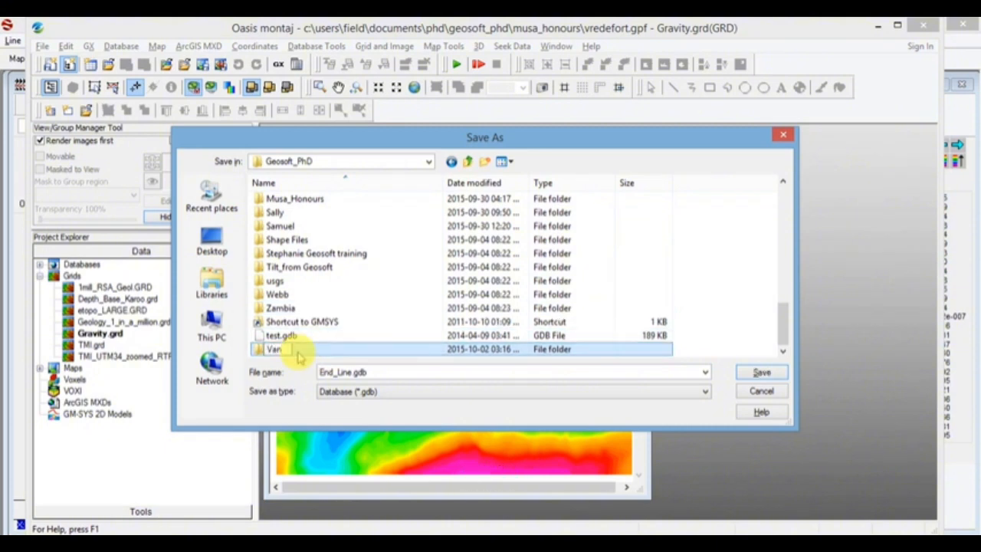
text(Van_Dyk)
key(Return)
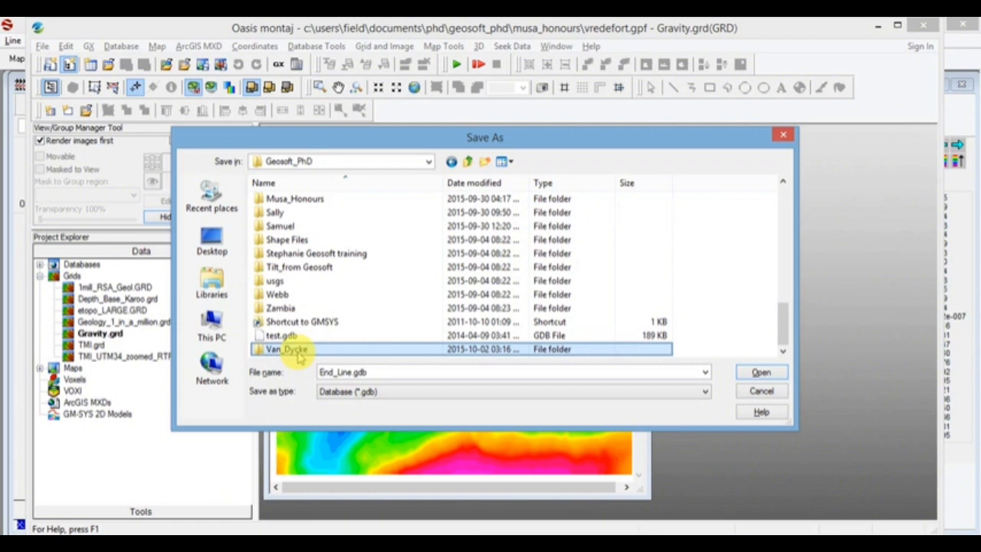
double_click(287, 349)
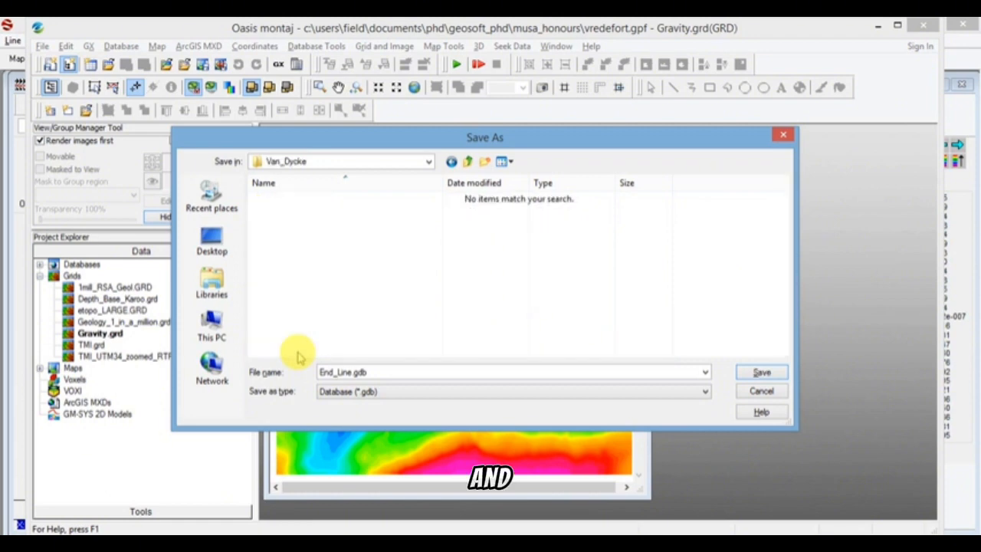
Step: Create the database as Grid_GPS.gdb and arrange its resized window beside the Gravity.grd grid
double_click(351, 371)
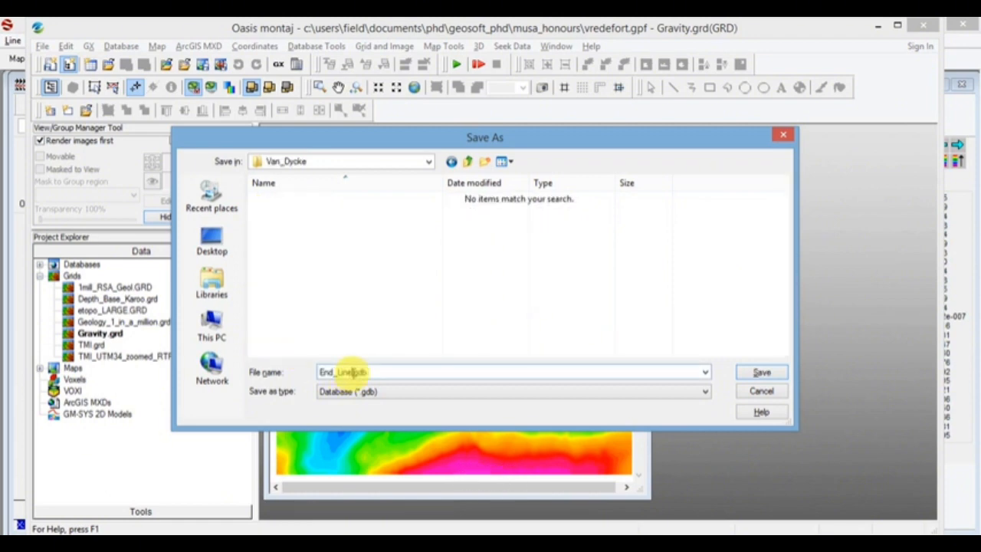
drag(351, 372, 315, 373)
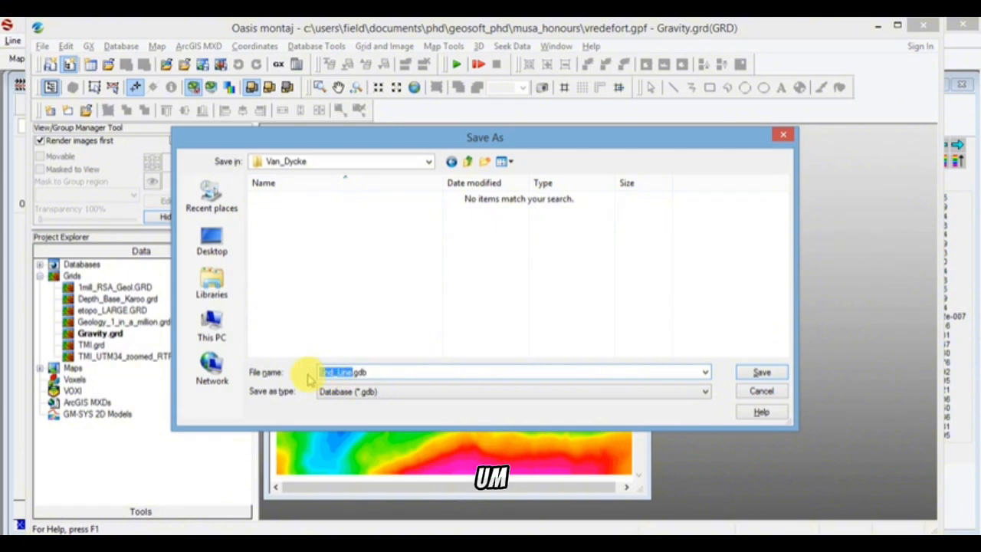
text(Grid)
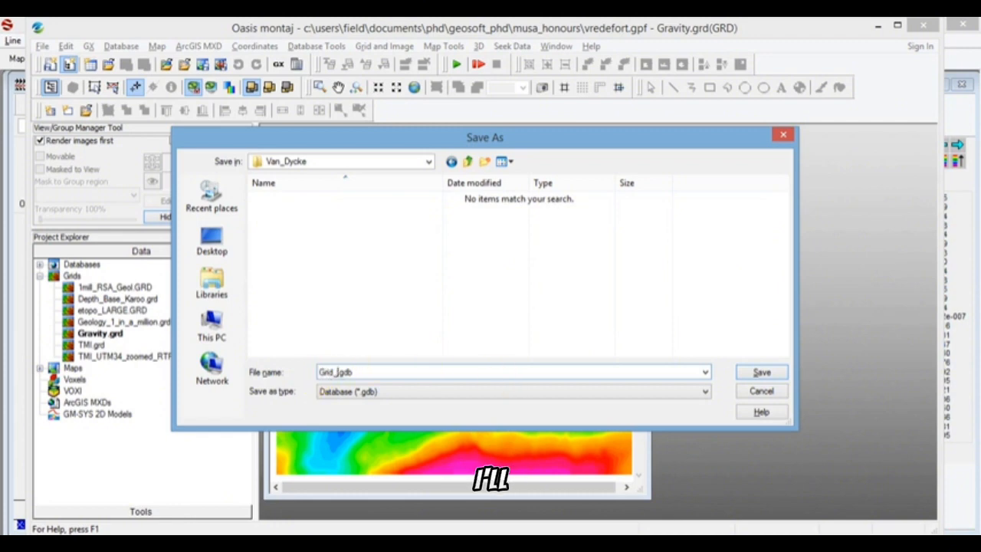
text(_GPS)
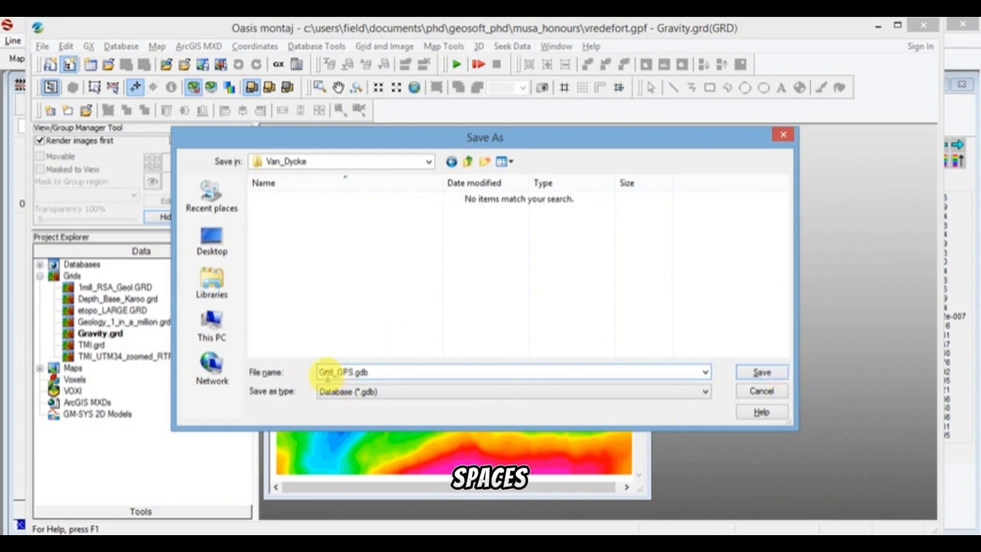
click(776, 373)
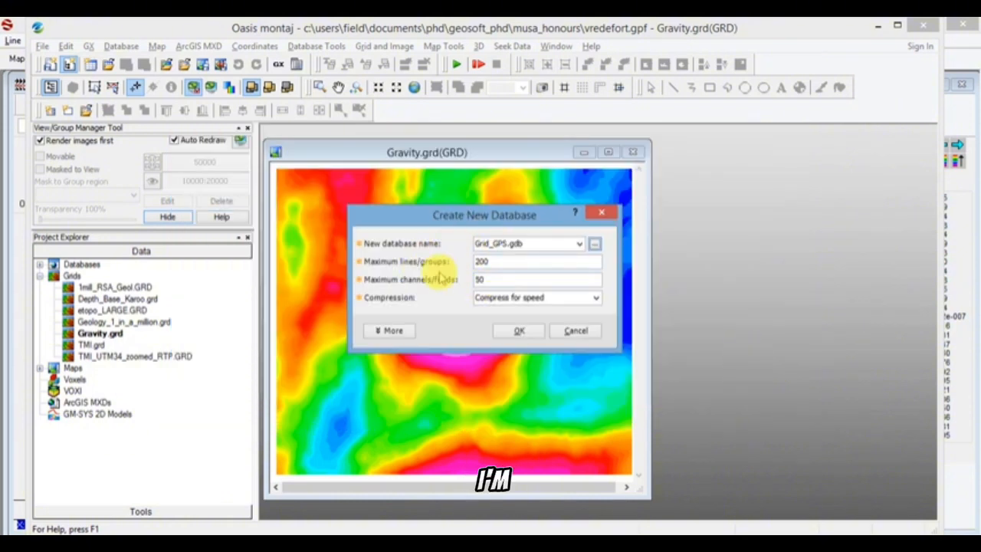
click(521, 332)
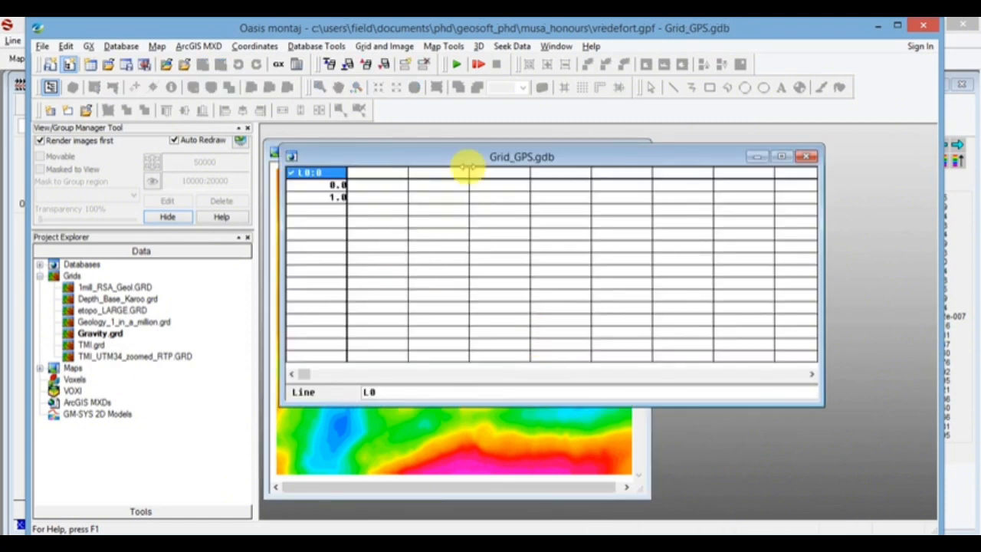
drag(475, 157, 588, 143)
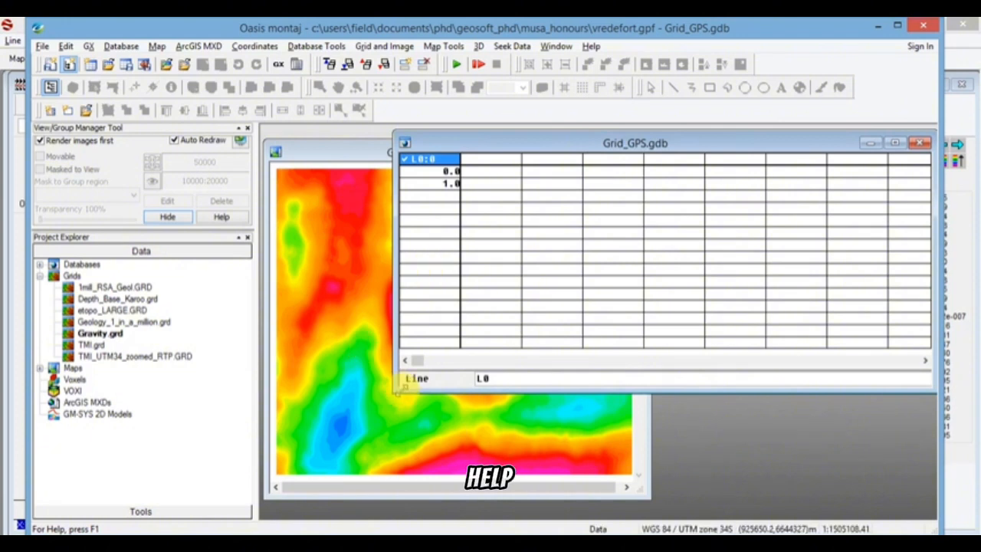
drag(395, 391, 651, 509)
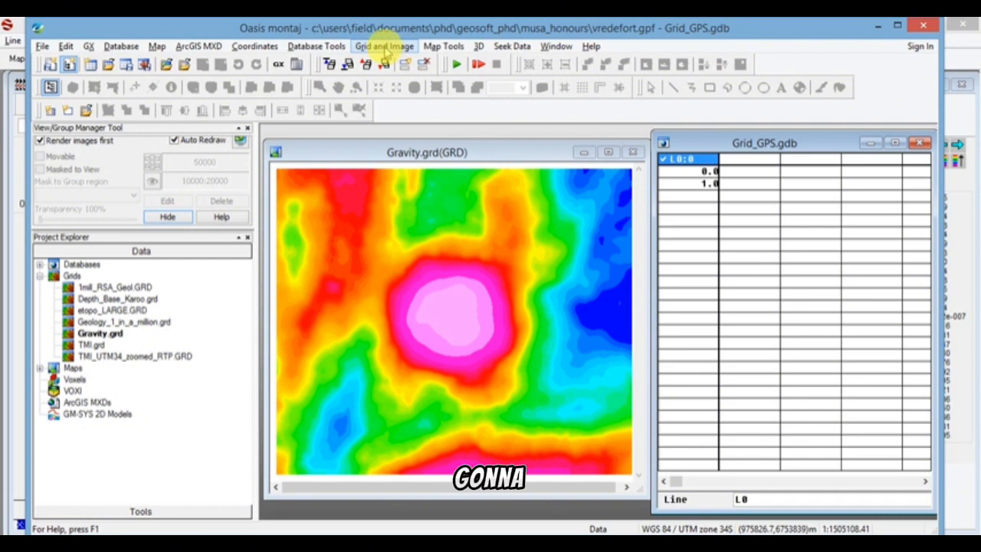
Step: Start a Grid Profile and choose etopo_LARGE.grd from the 0eTopo folder as Grid1
click(386, 48)
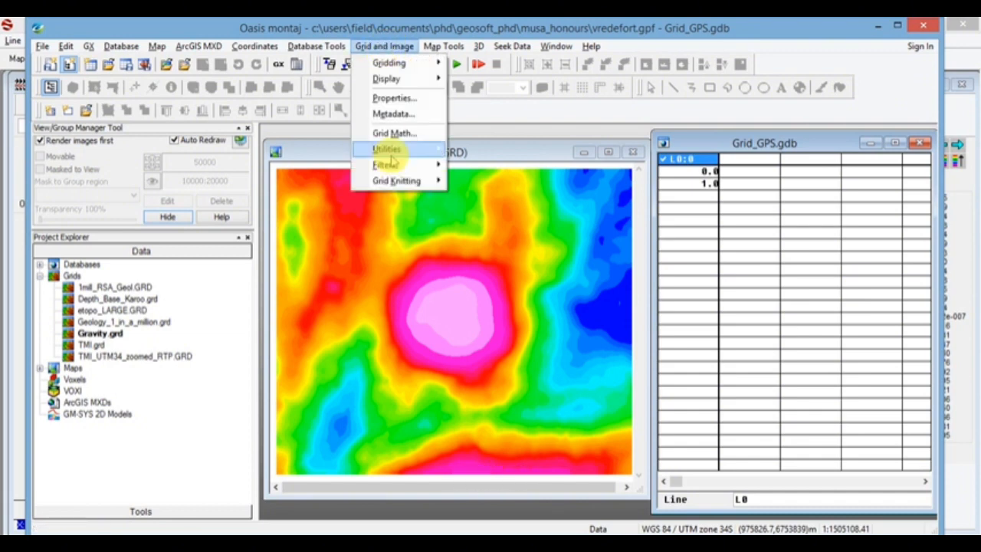
mouse_move(399, 153)
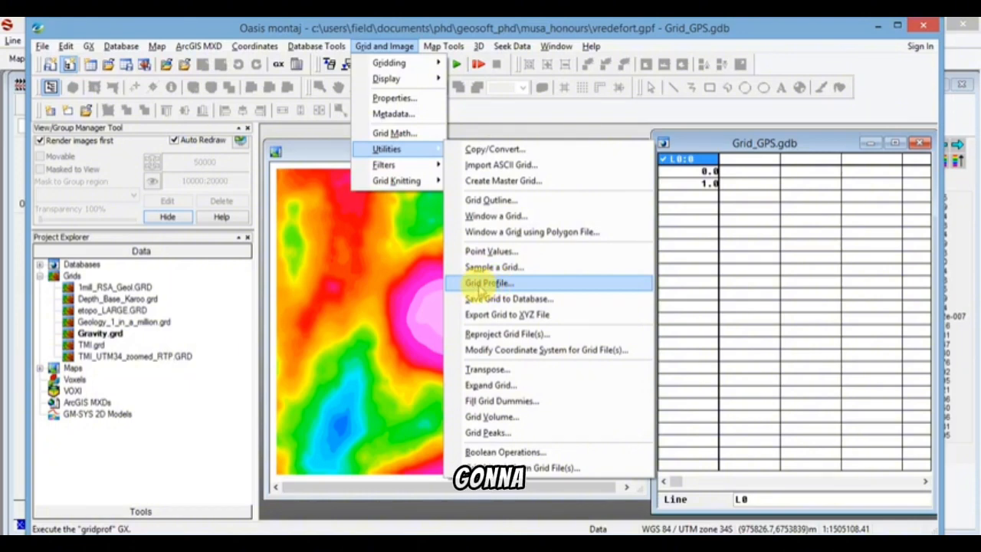
click(478, 288)
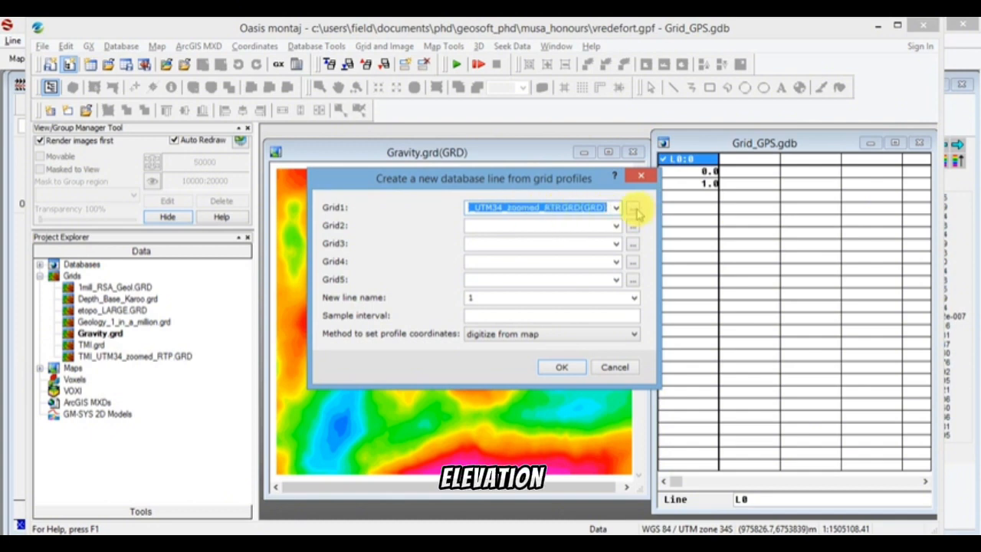
click(633, 209)
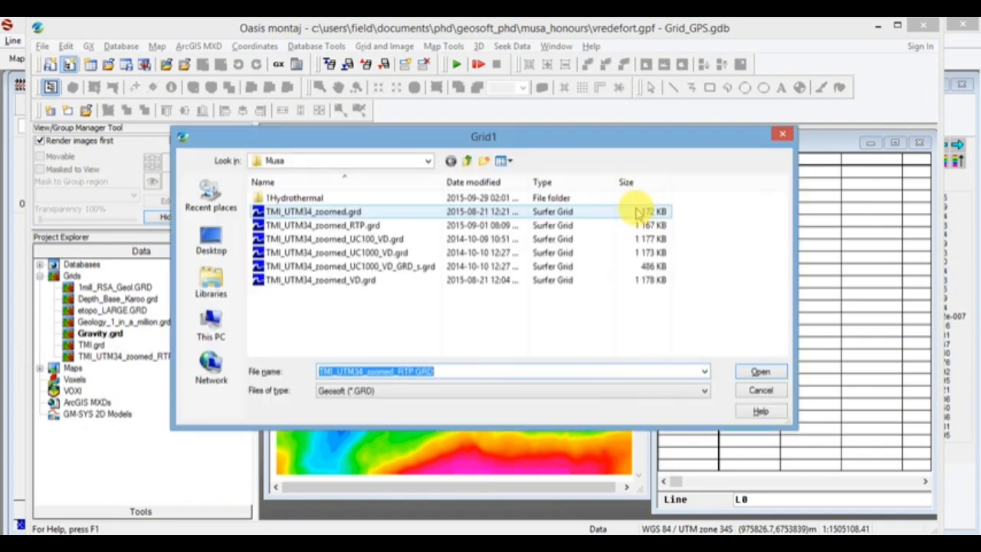
click(466, 161)
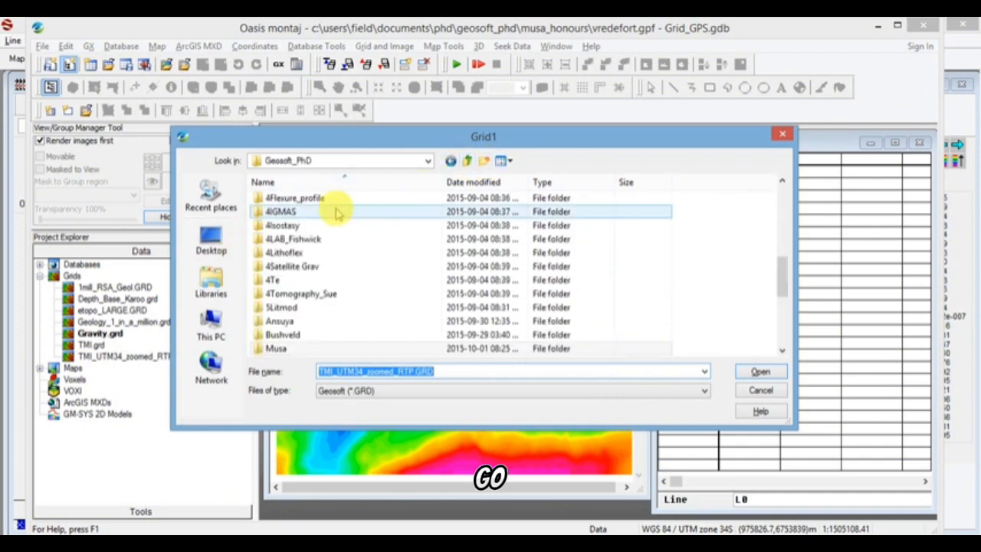
scroll(337, 213, up, 8)
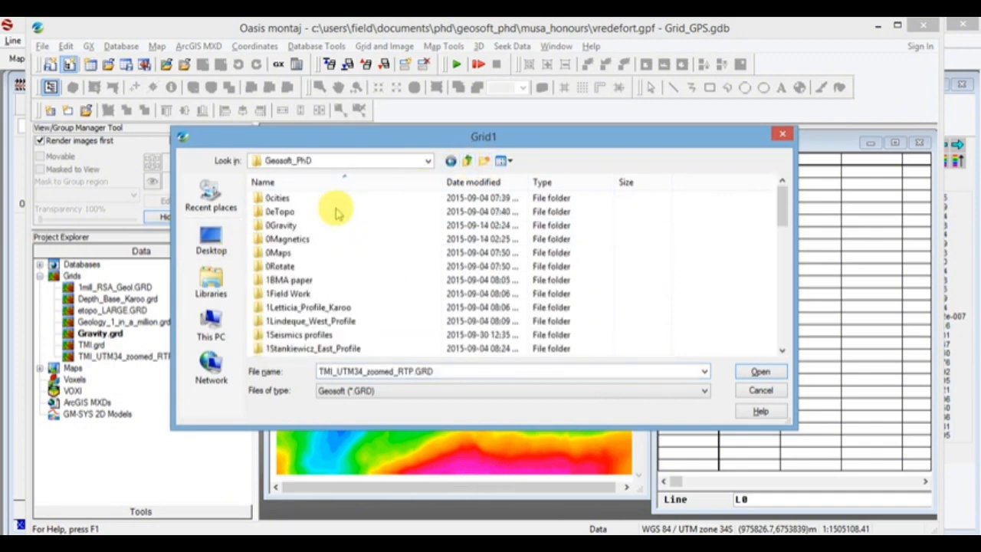
double_click(279, 213)
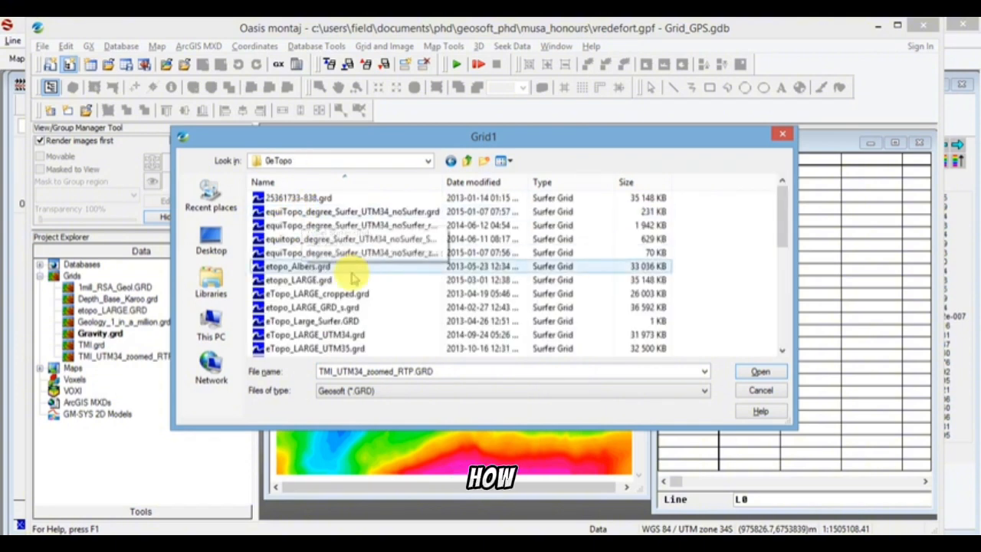
double_click(301, 287)
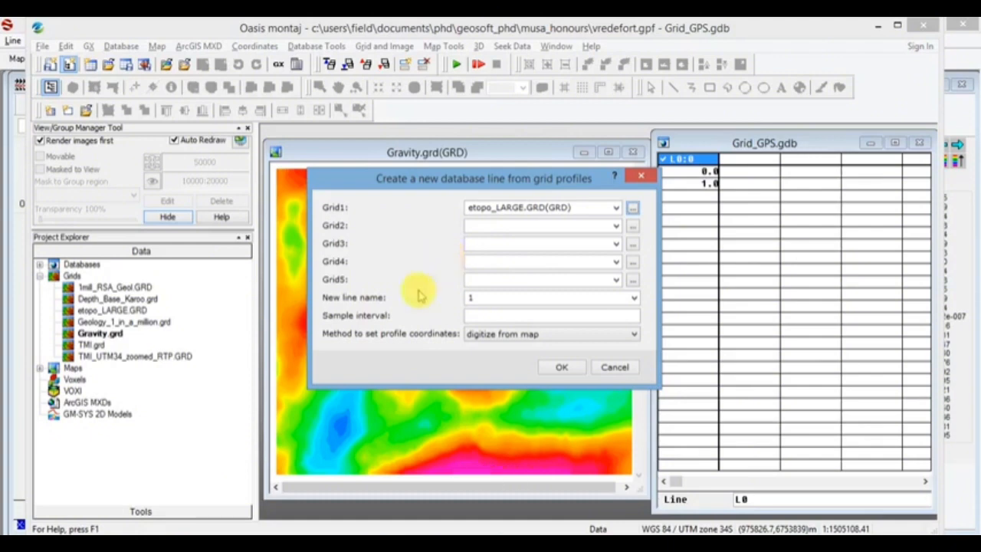
Step: Keep 1 as the new line name and choose digitize from map as the method to set profile coordinates
double_click(479, 298)
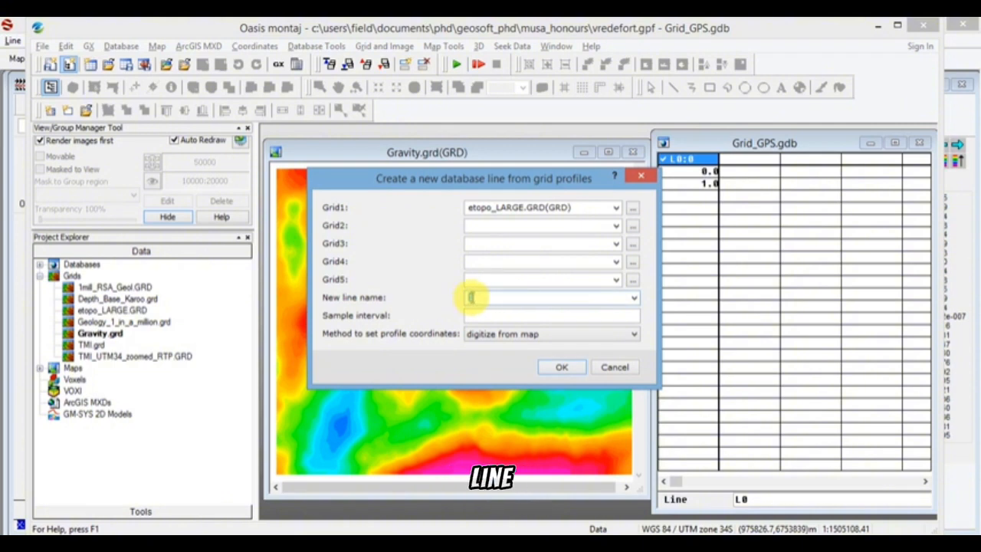
click(488, 337)
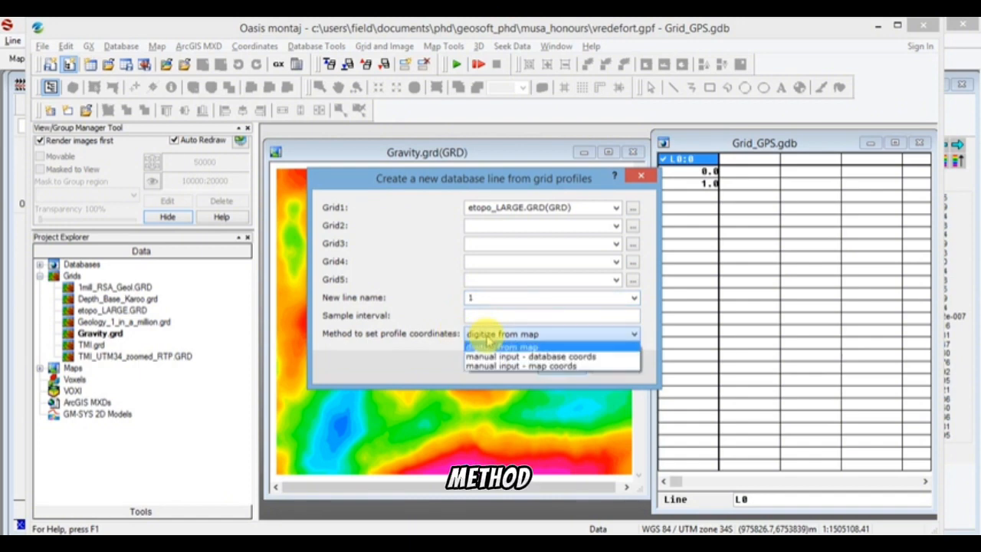
click(476, 336)
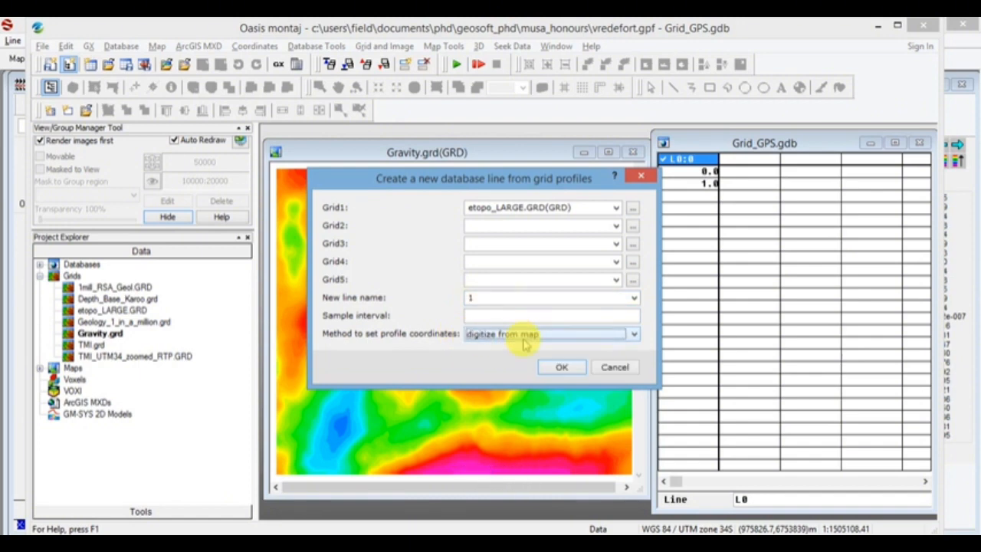
click(567, 370)
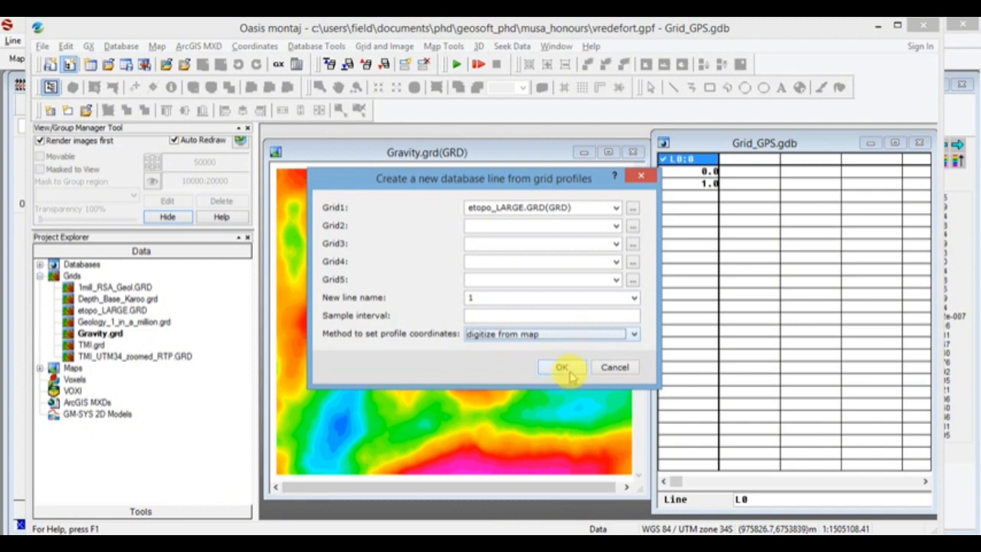
Step: Set the sample interval to 15 and accept the grid profile settings
click(475, 316)
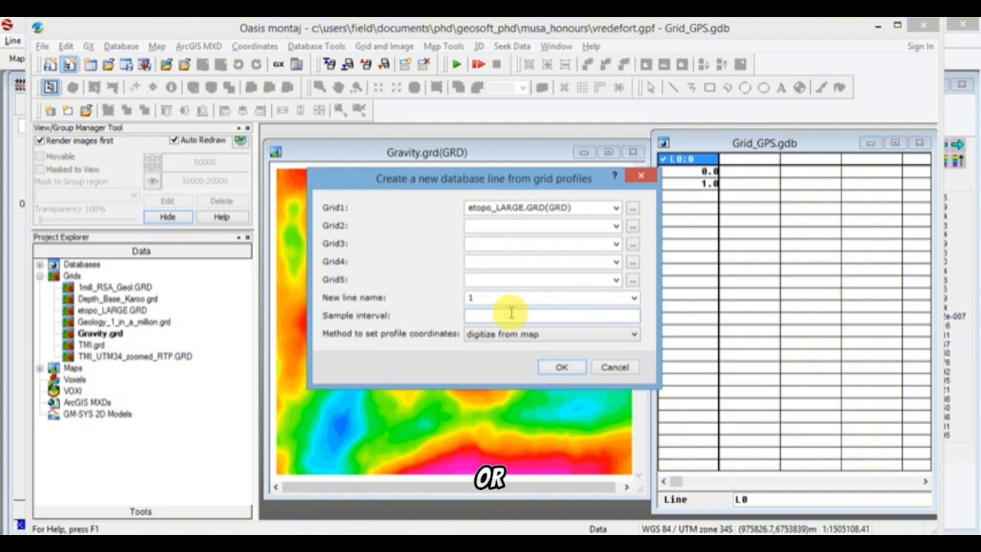
text(15)
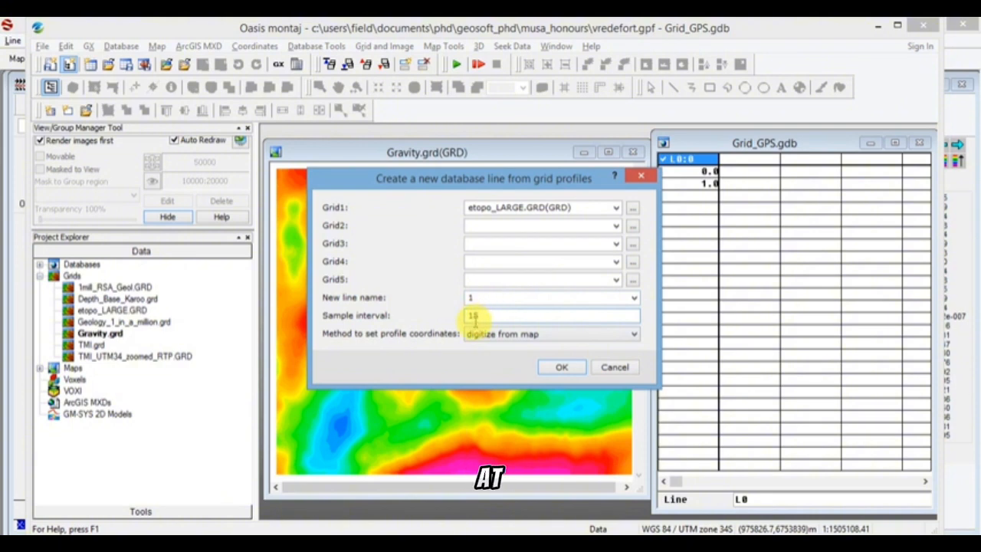
click(480, 315)
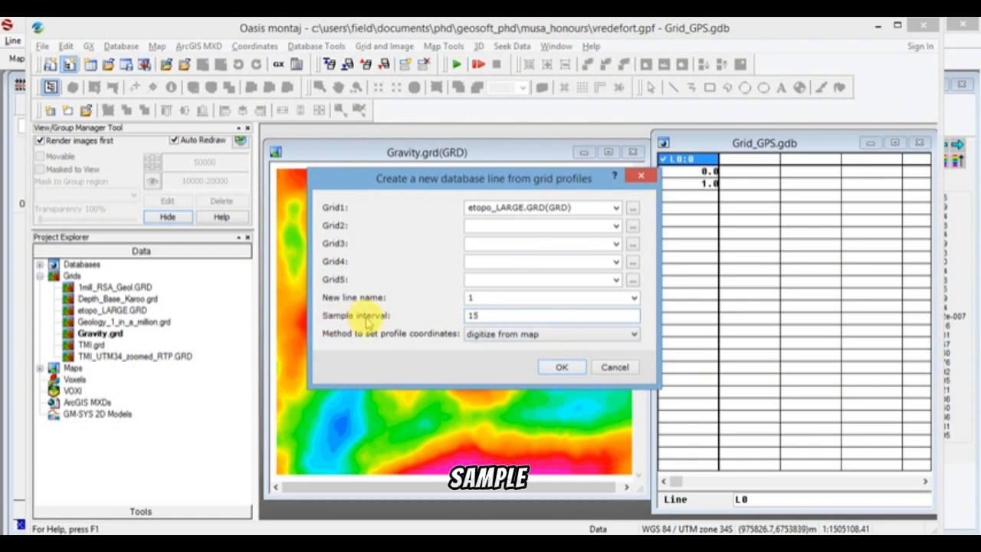
drag(487, 318, 442, 314)
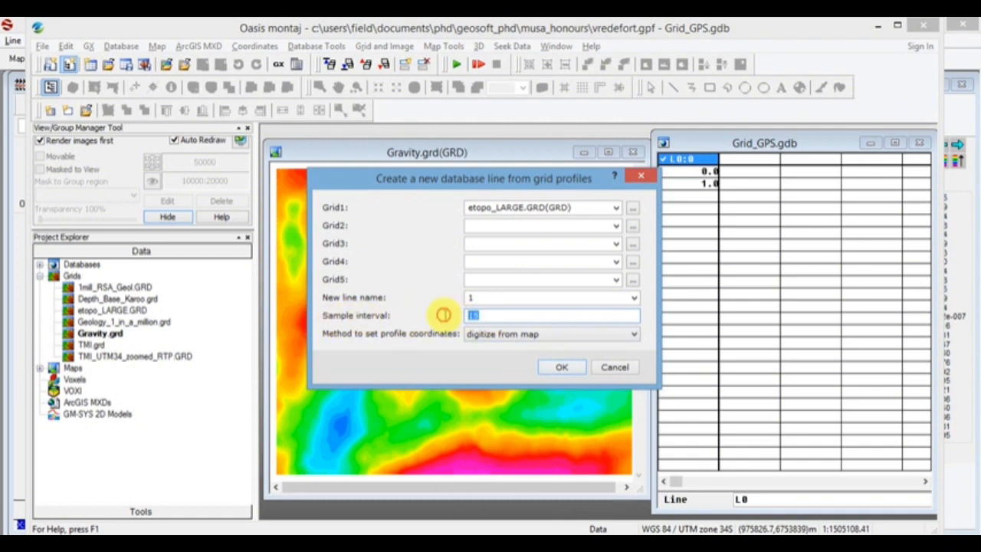
click(483, 315)
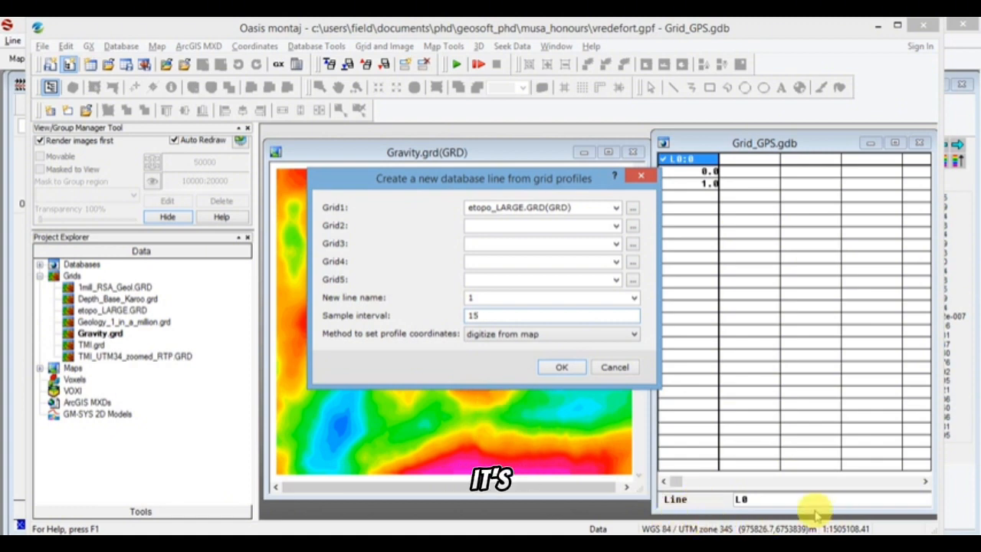
click(474, 315)
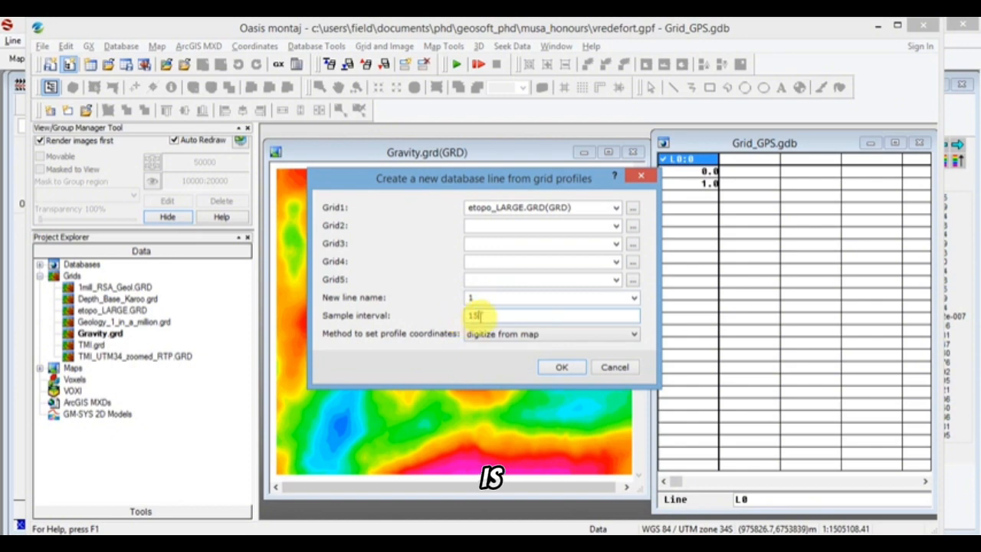
drag(456, 314, 490, 320)
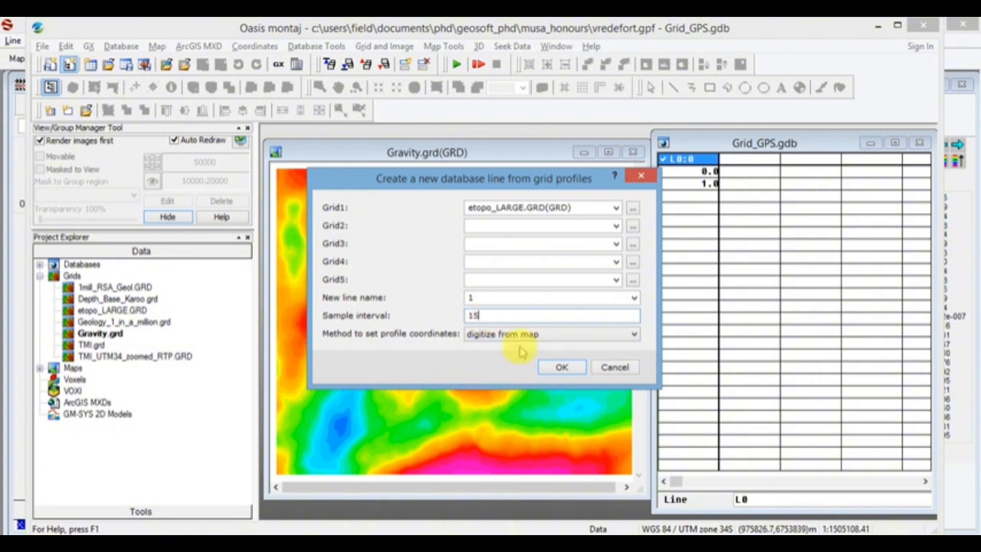
click(482, 315)
drag(481, 315, 452, 318)
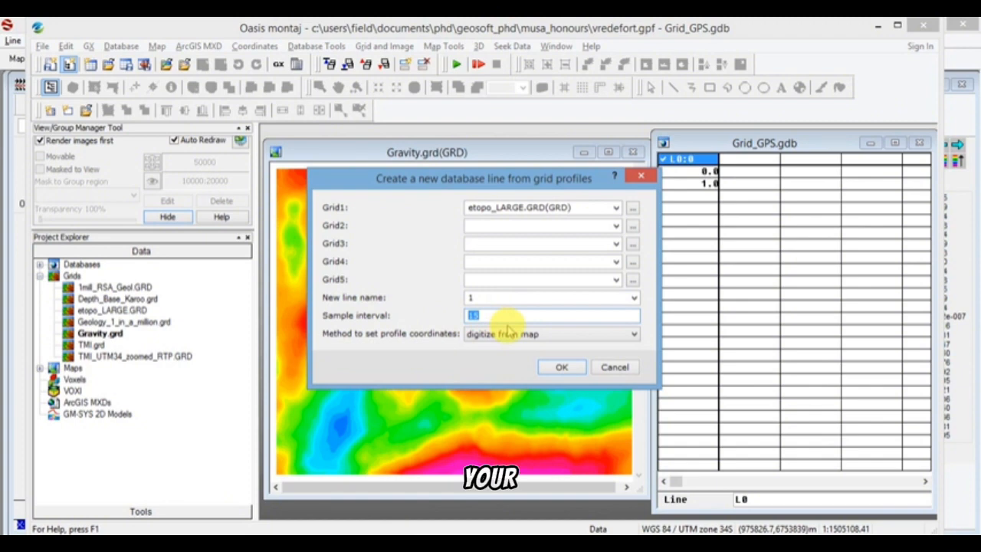
click(561, 367)
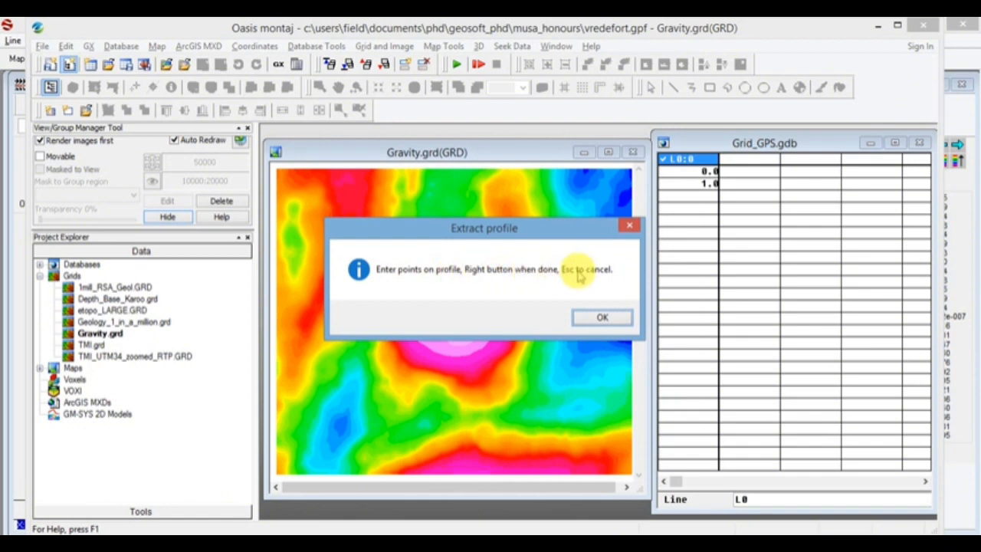
Step: Digitize a horizontal profile about 63 km long from the central anomaly's eastern edge to the gravity grid's eastern border and finish it
click(602, 319)
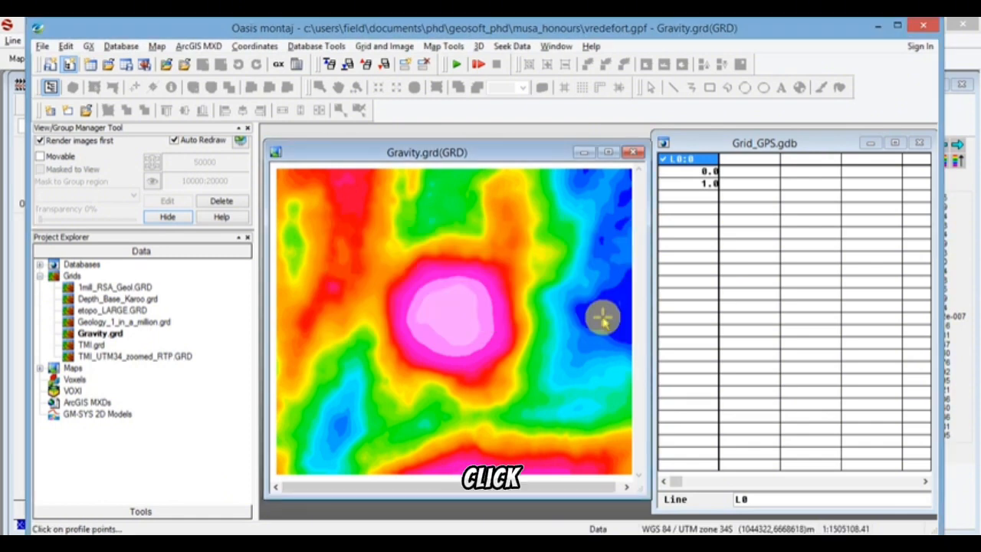
click(513, 308)
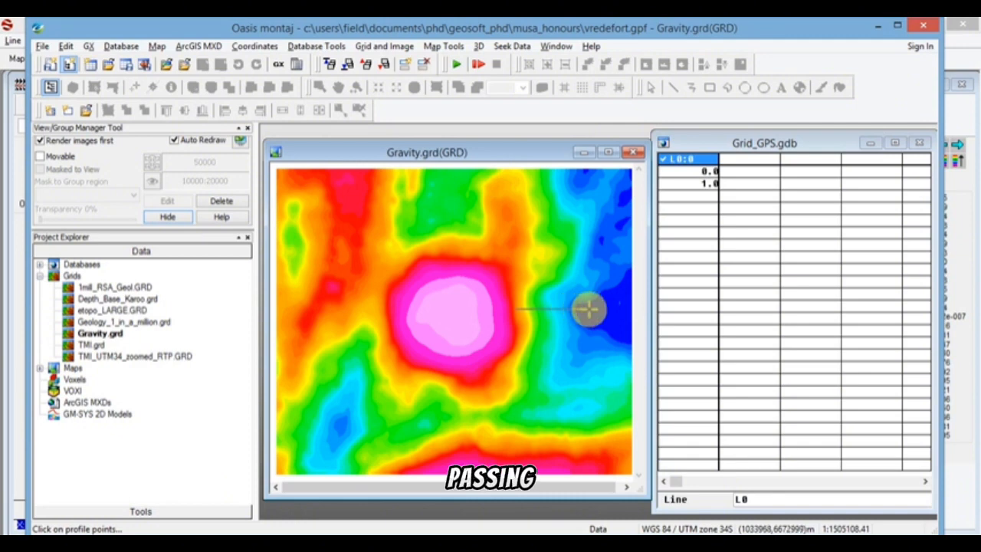
right_click(628, 311)
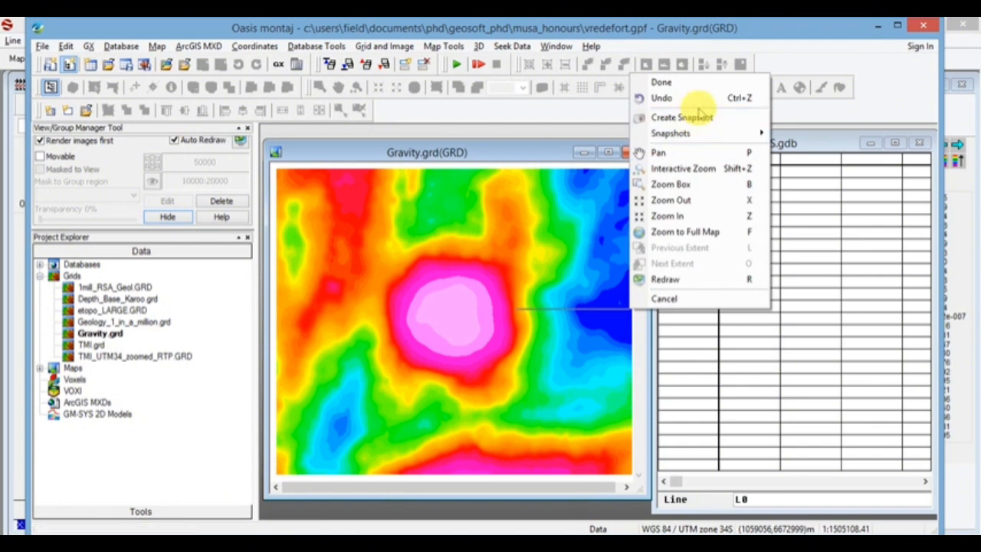
click(659, 82)
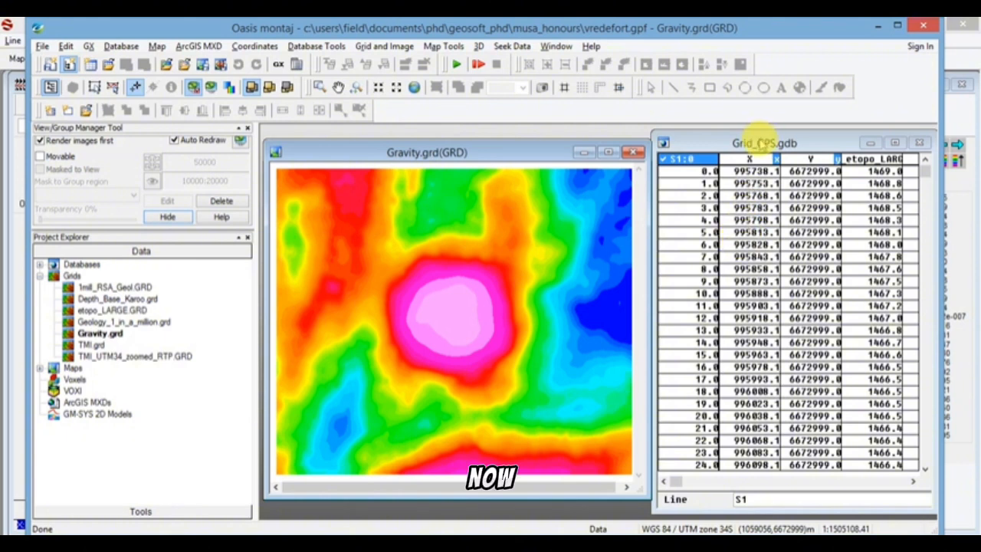
Step: Plot the line path of the Grid_GPS database on the gravity grid with the default line settings and suggested map scale
click(749, 141)
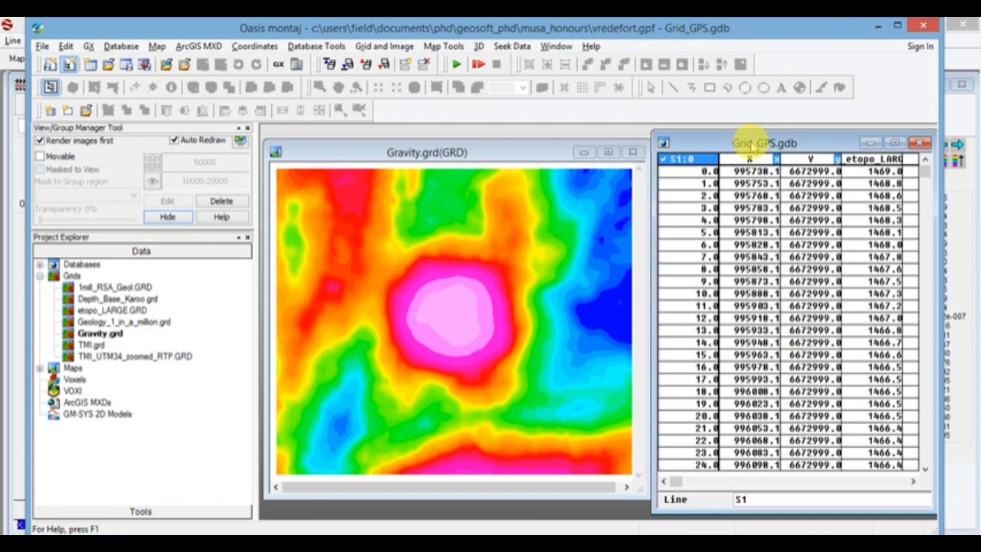
click(433, 48)
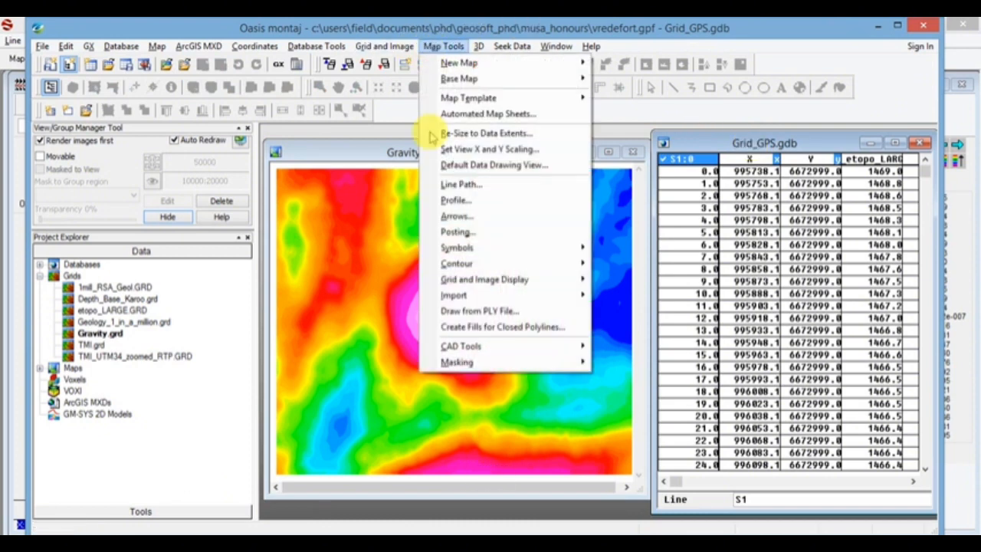
click(481, 187)
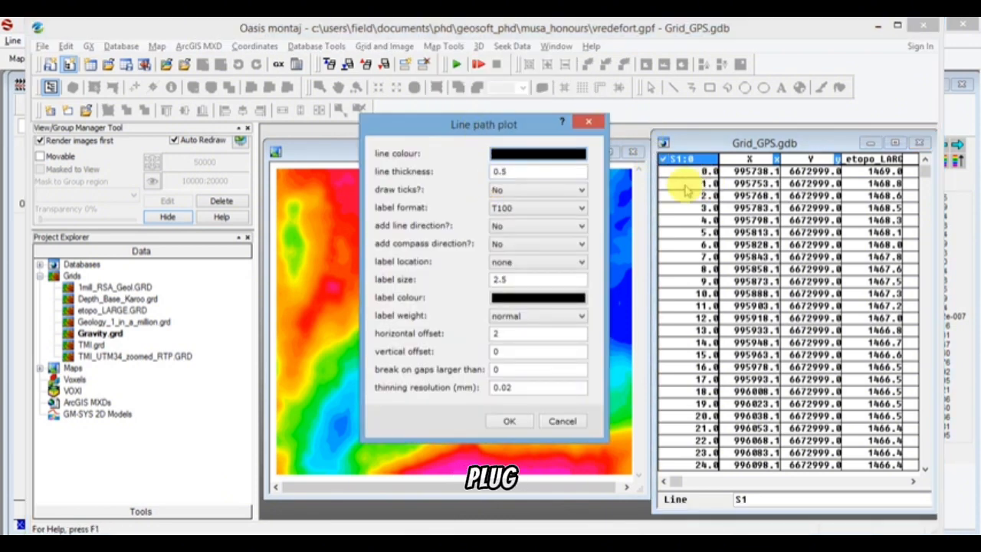
click(507, 426)
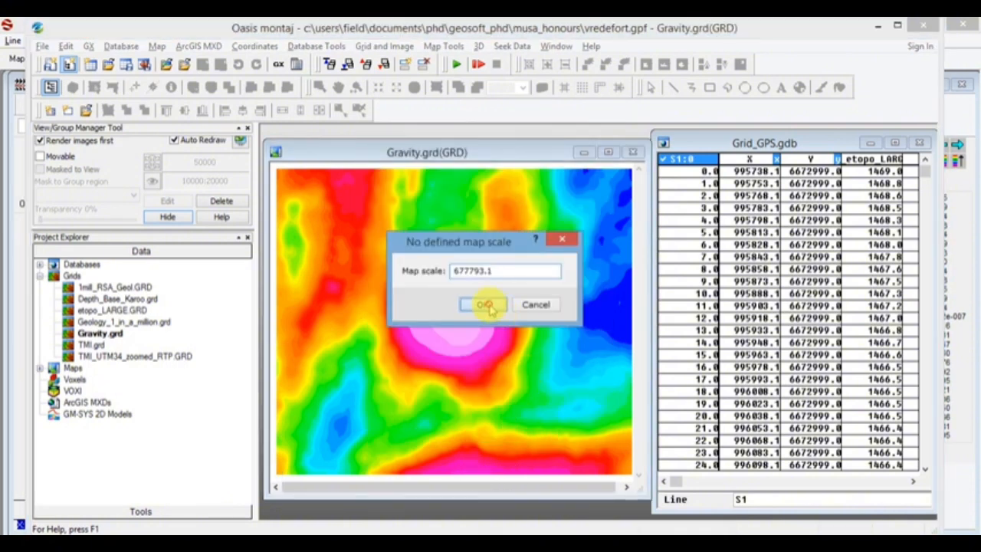
click(483, 305)
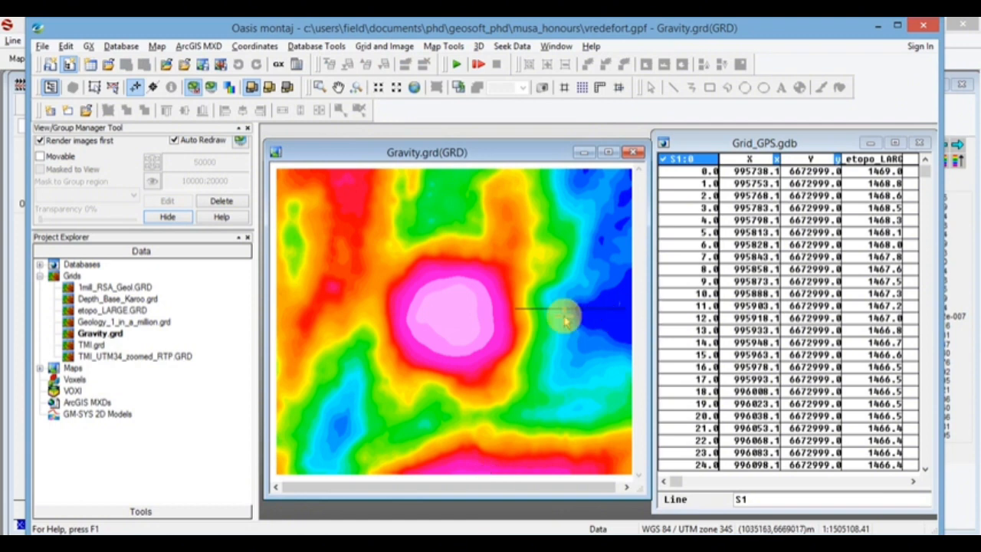
Step: Measure the plotted profile line's length with the Ruler from its western end to the eastern grid border, and repeat the measurement
right_click(510, 290)
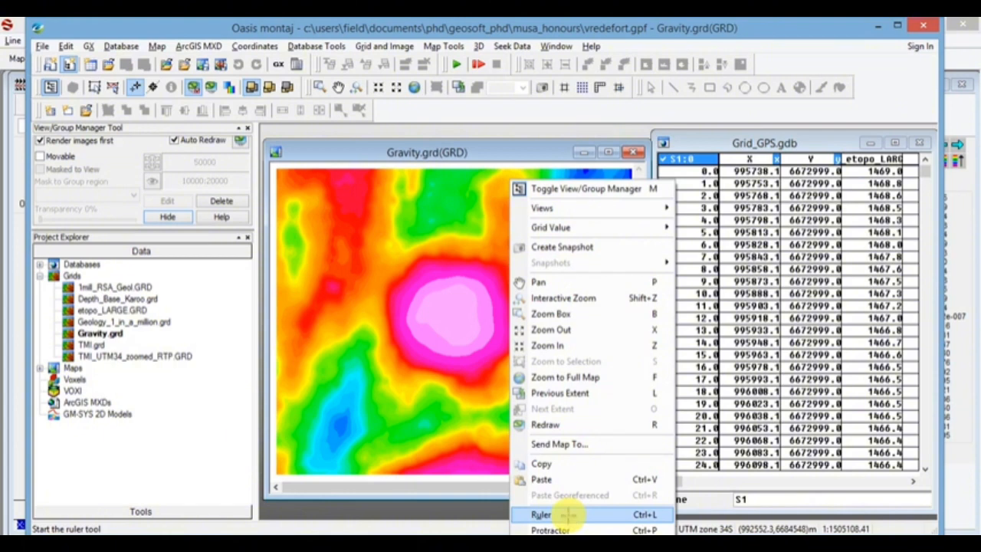
click(568, 515)
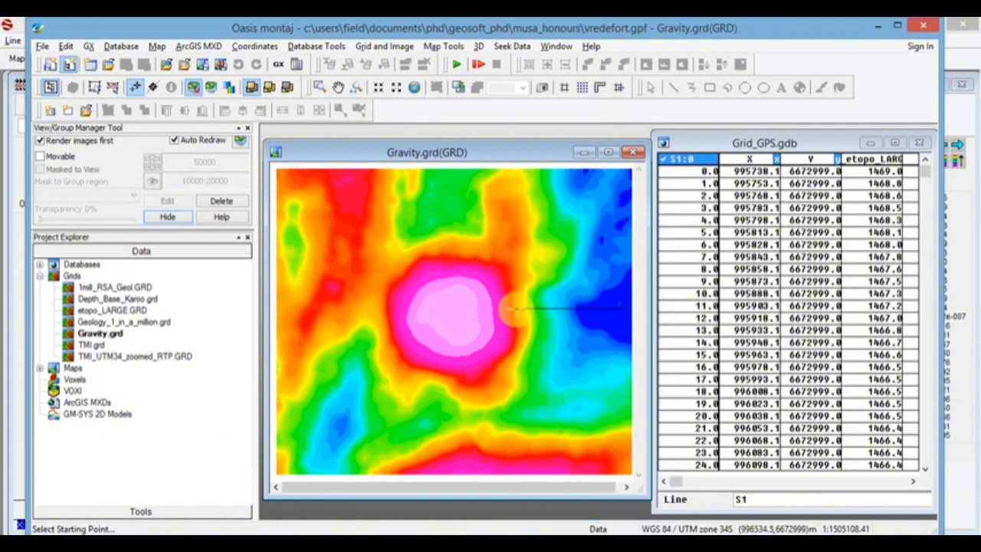
click(513, 308)
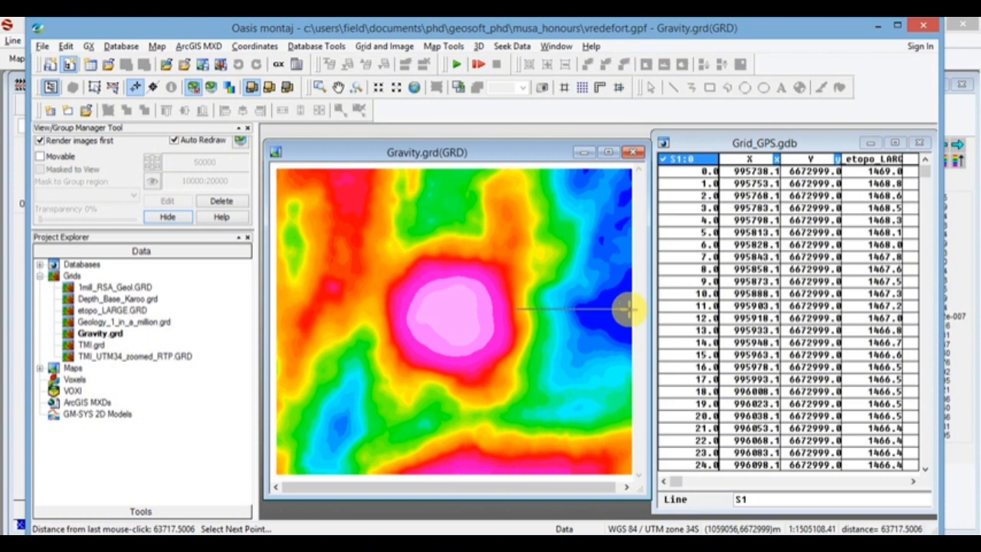
right_click(559, 311)
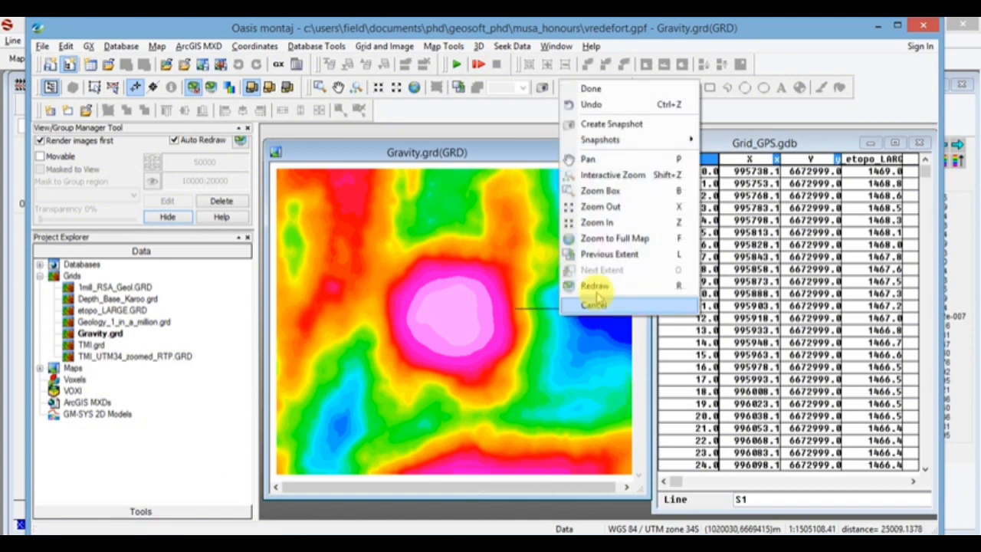
click(611, 89)
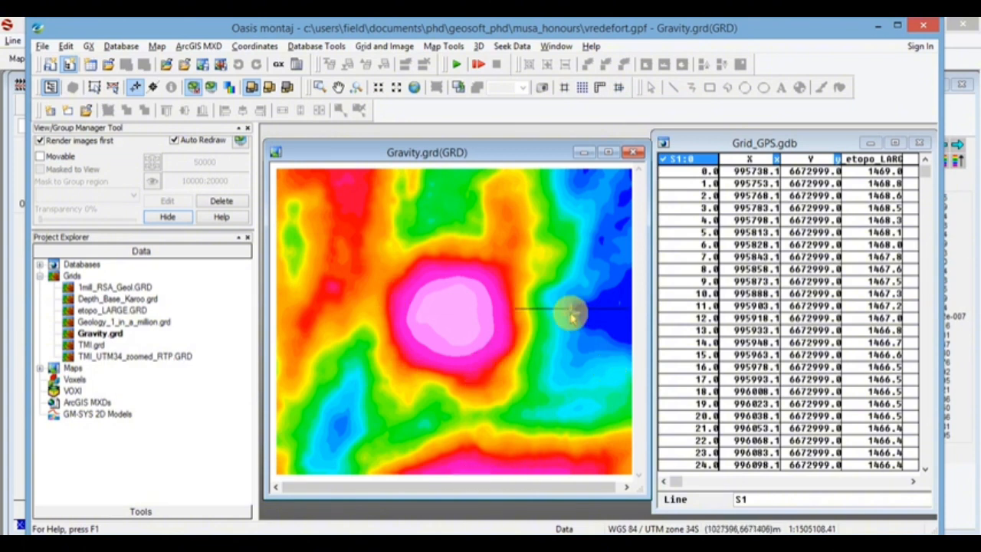
right_click(521, 320)
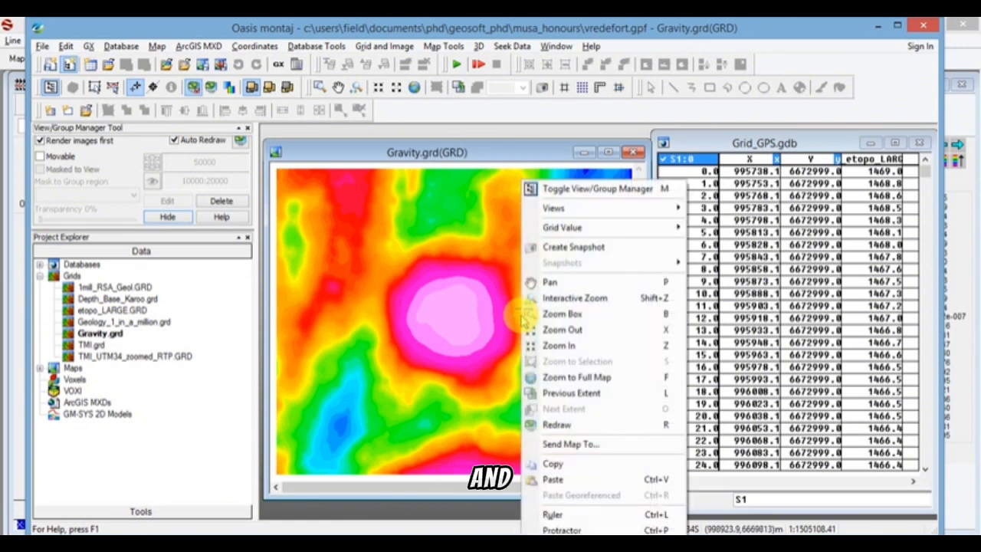
click(575, 517)
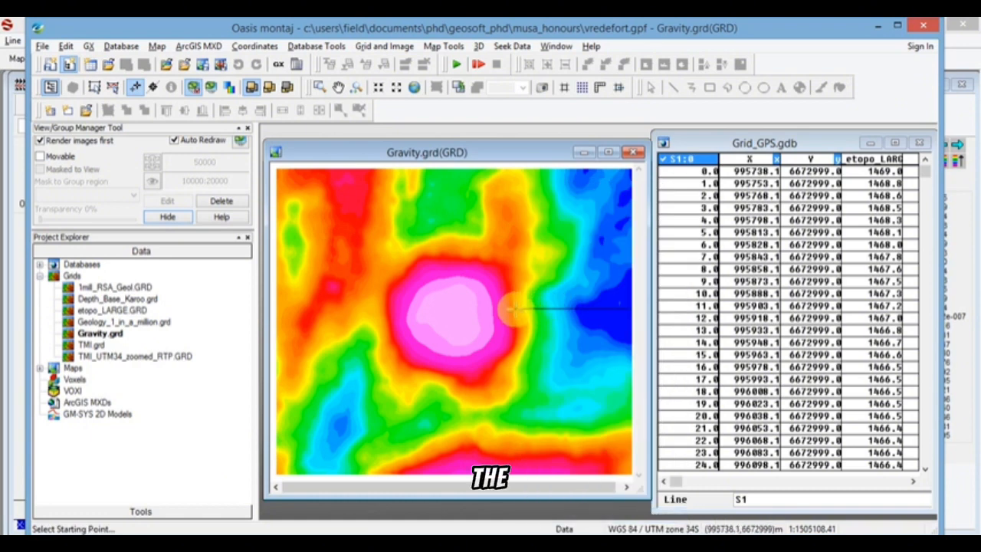
click(515, 308)
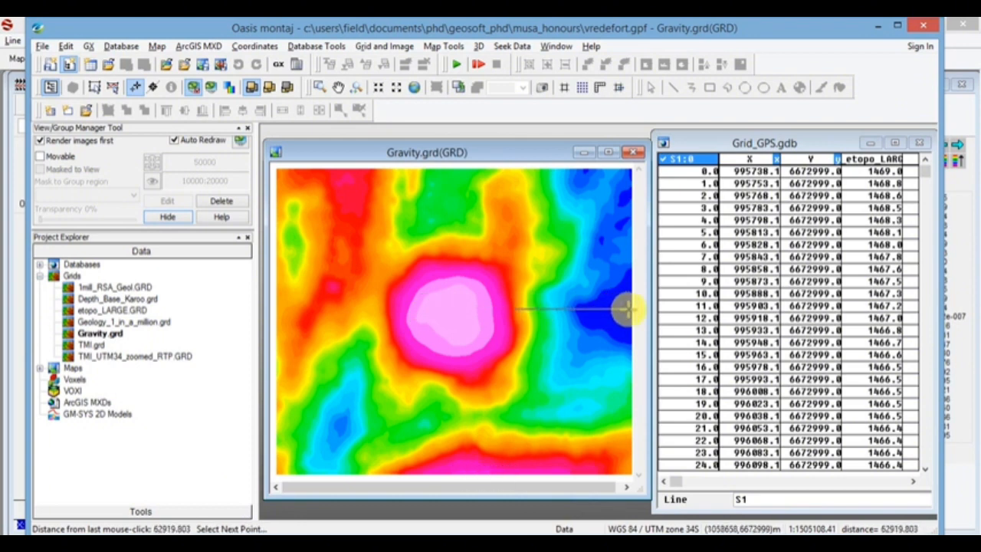
right_click(535, 327)
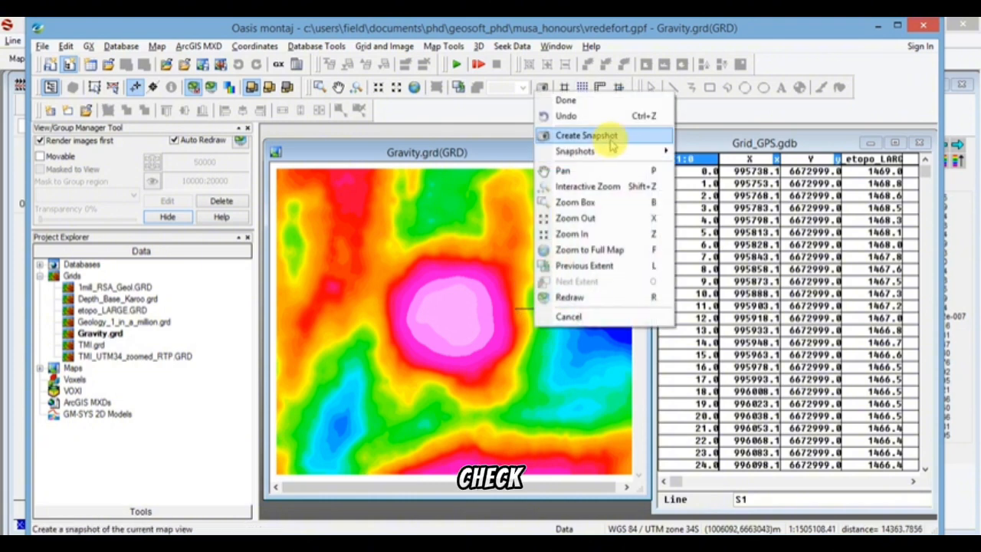
click(613, 104)
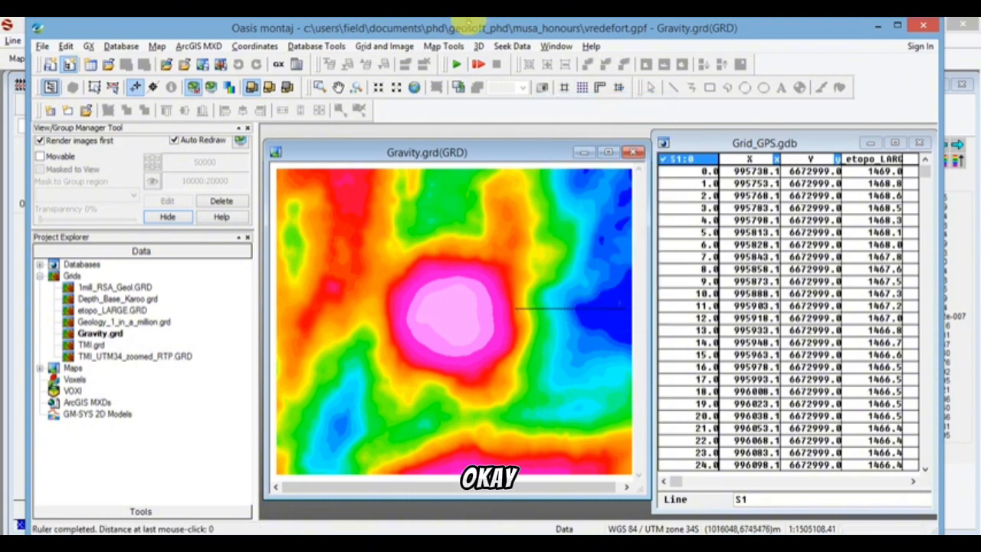
Step: Set up a grid profile line named 2 from etopo_LARGE.GRD with sample interval 15, digitized from the map
click(377, 47)
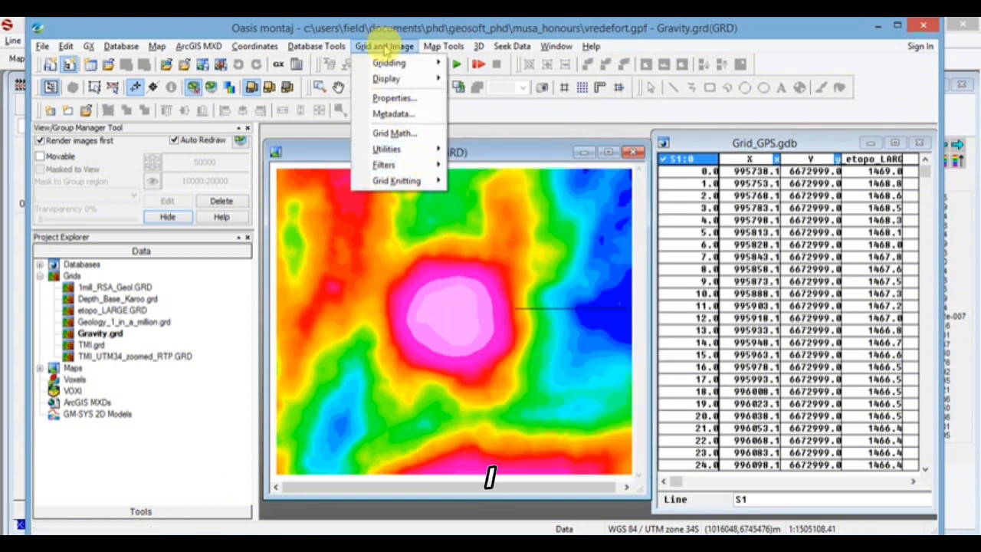
mouse_move(404, 152)
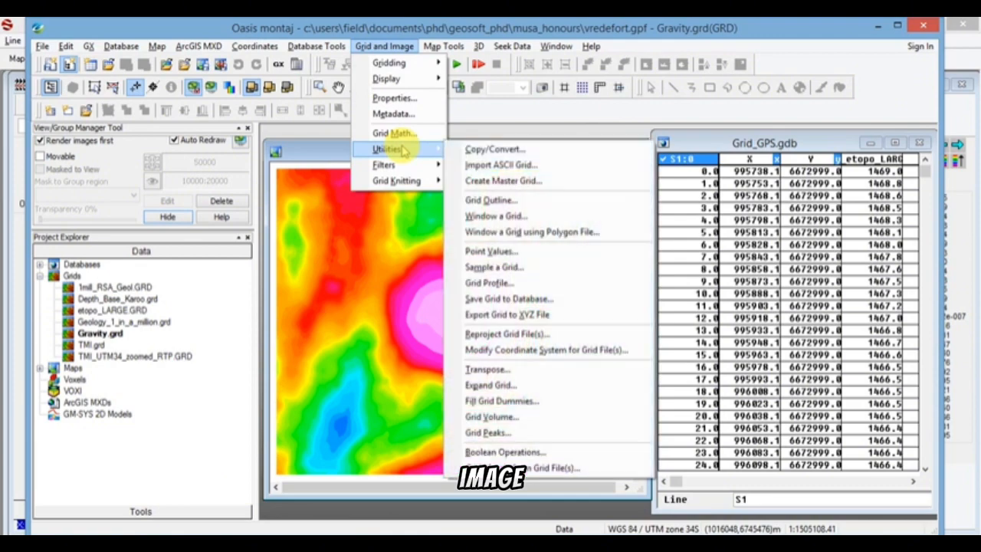
click(491, 283)
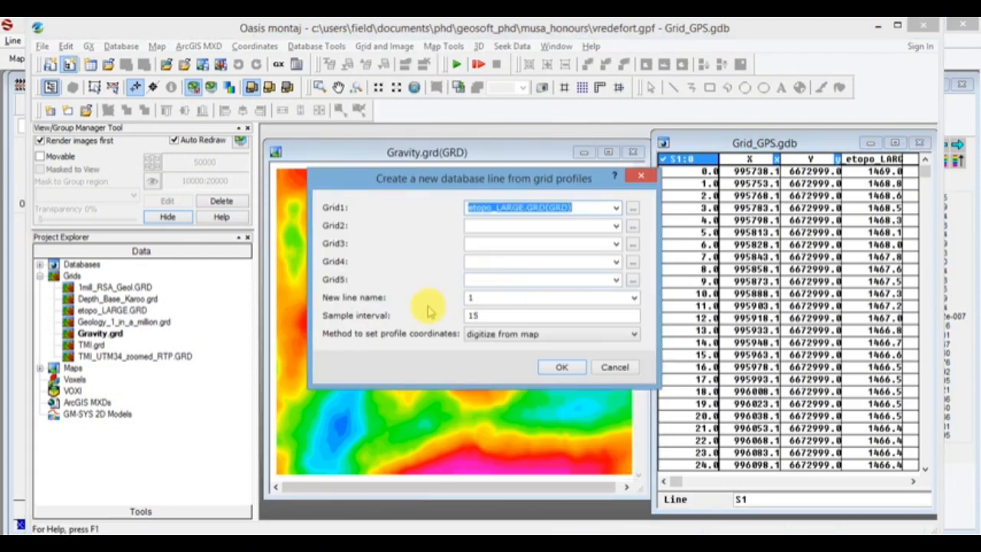
double_click(482, 298)
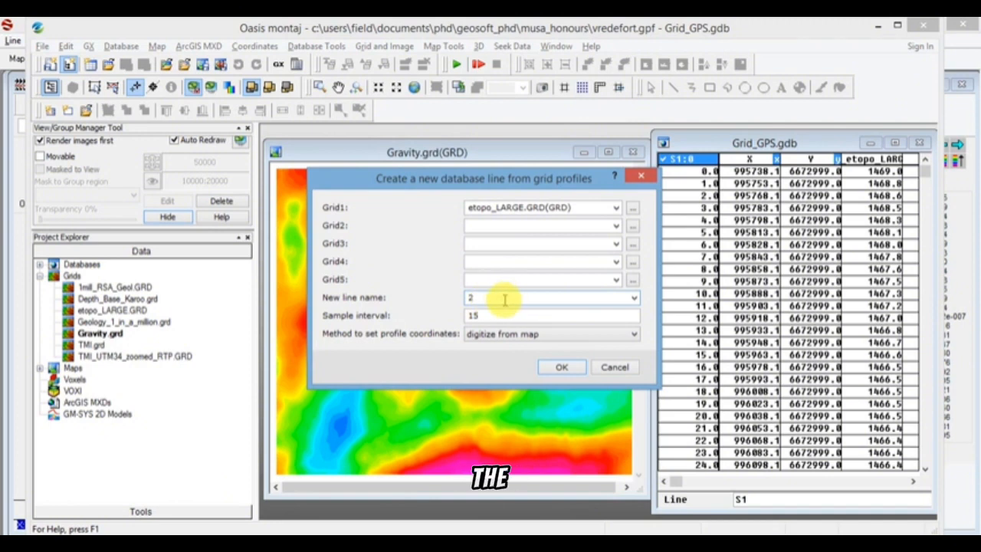
click(561, 368)
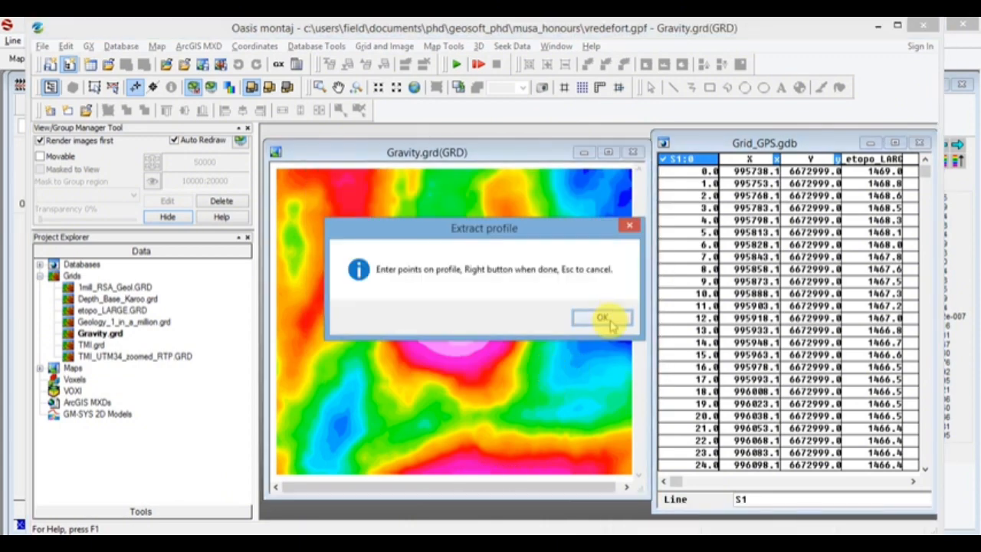
click(603, 319)
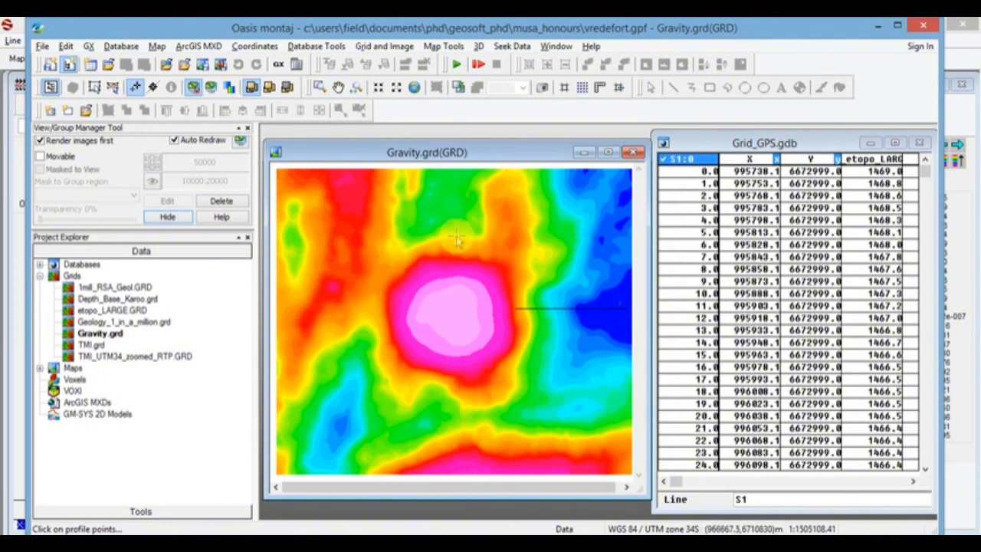
Step: Digitize a diagonal profile from the central anomaly's southeastern edge, about (990561, 6642734), to the grid's southeastern border, about (1056667, 6601318), and finish it
click(505, 366)
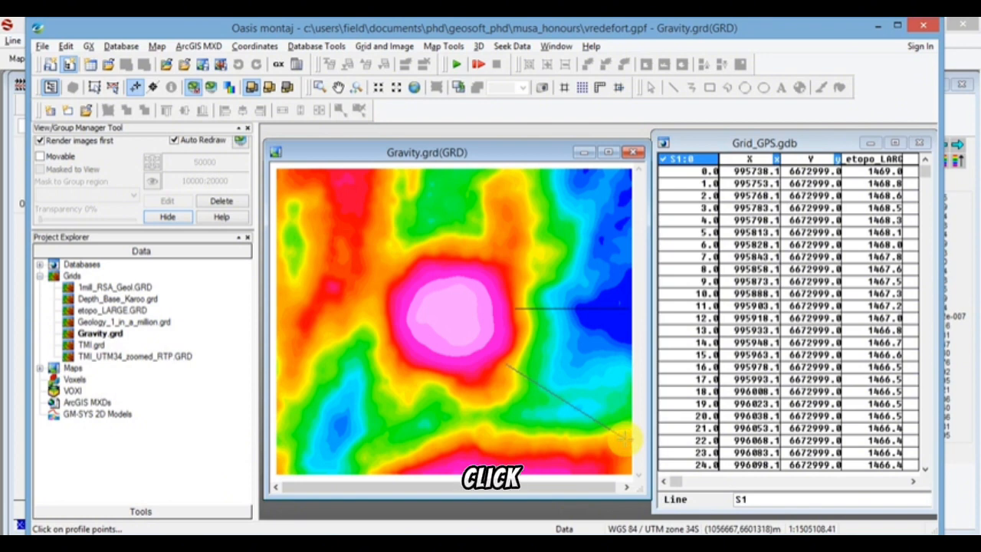
right_click(624, 436)
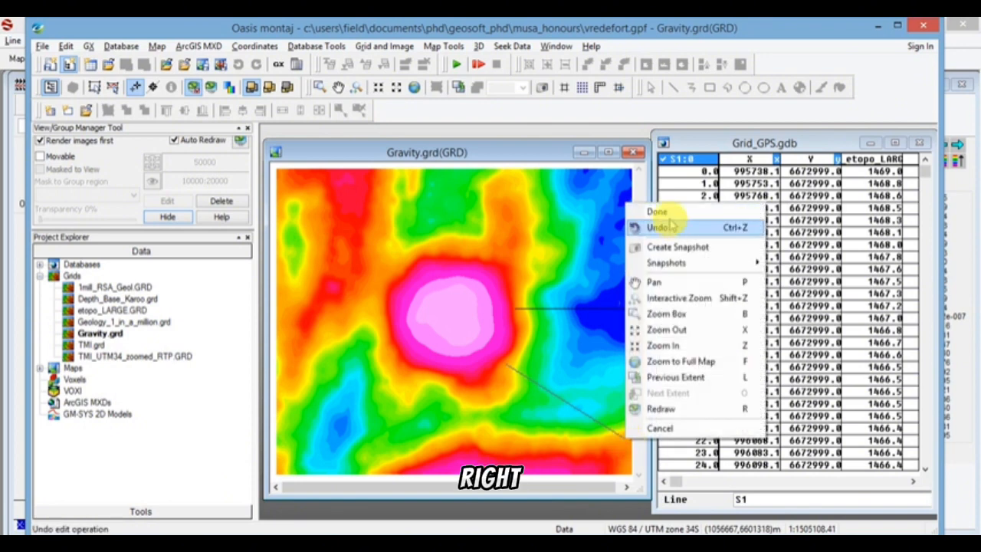
click(657, 212)
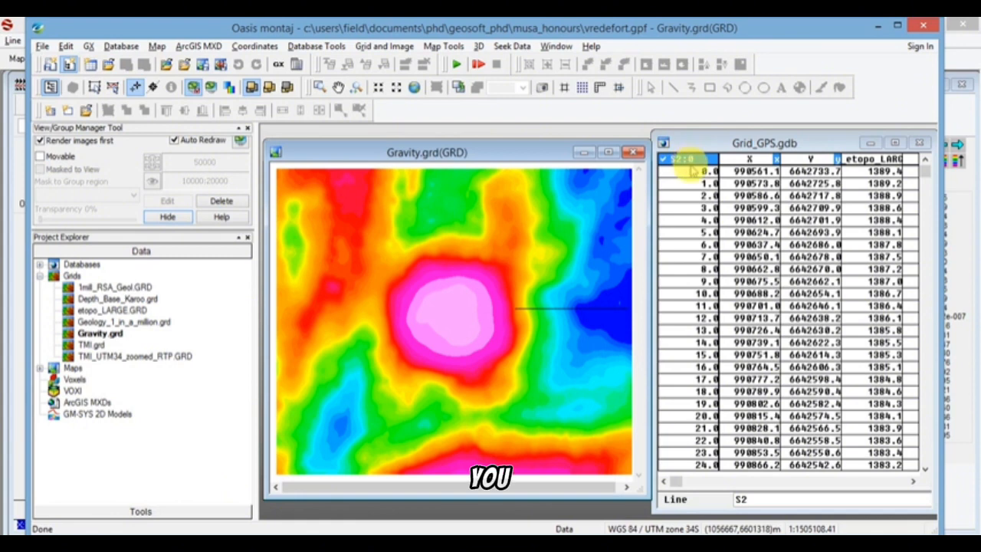
Step: List the lines in the Grid_GPS database and display line S1
click(678, 163)
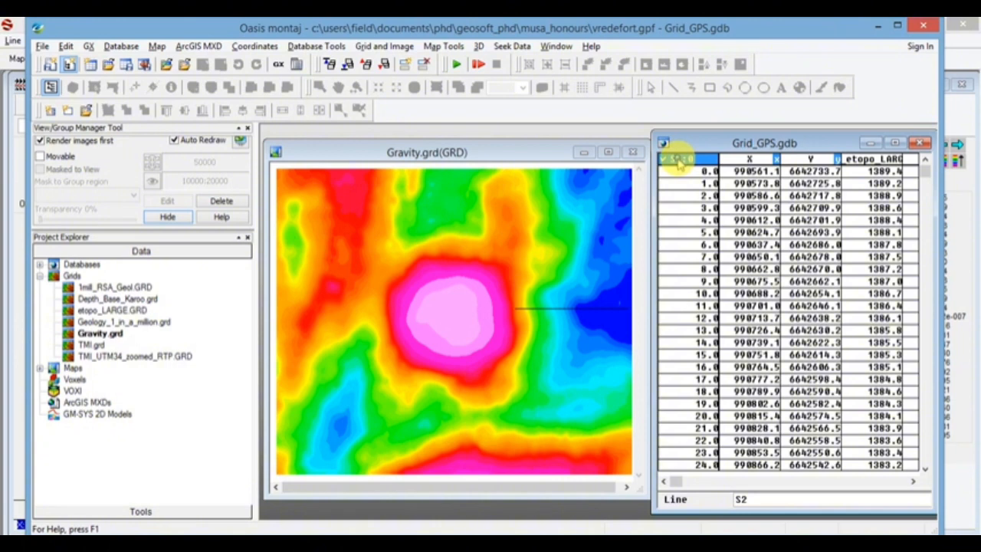
right_click(678, 162)
click(694, 166)
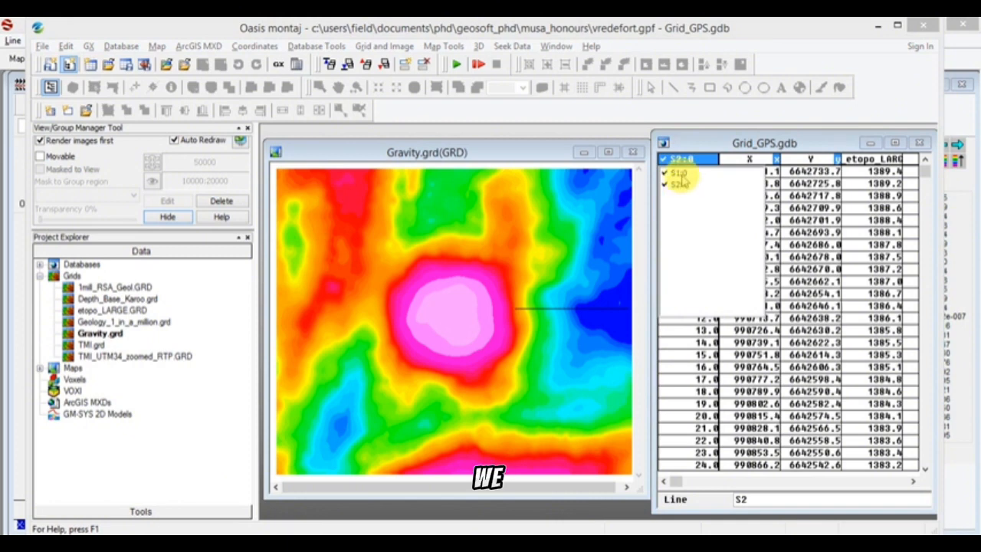
click(678, 173)
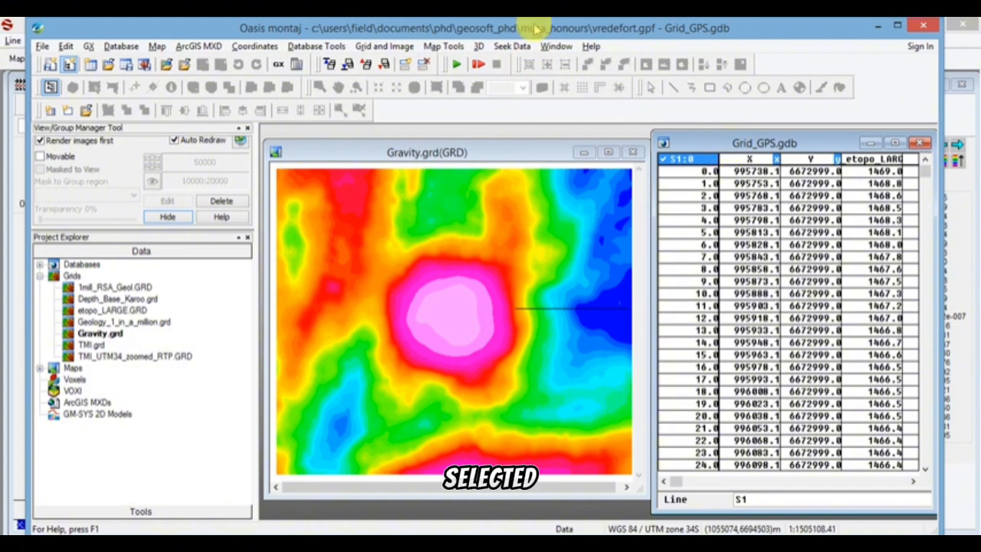
Step: Plot the Grid_GPS line paths on the gravity grid with line thickness 0.5, no ticks and no labels
click(446, 45)
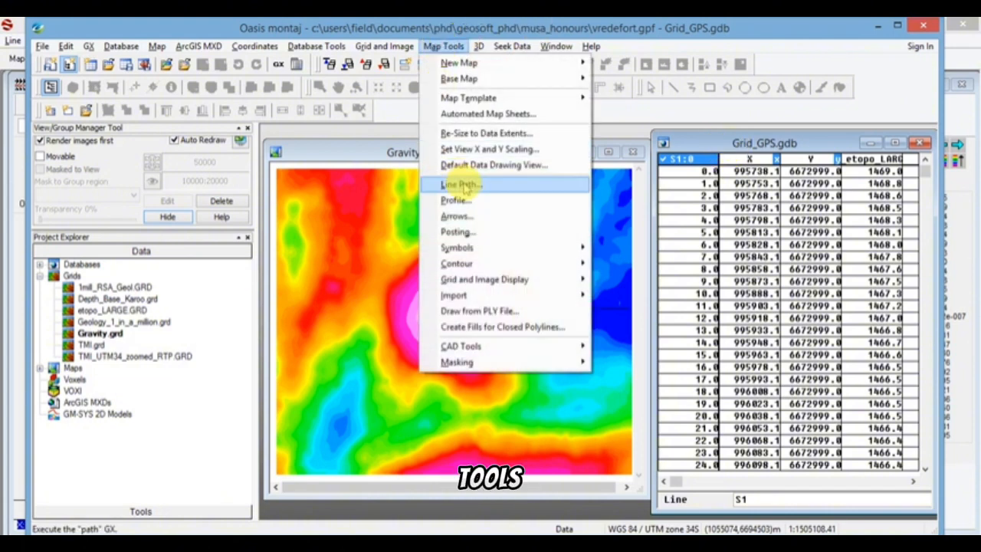
click(460, 184)
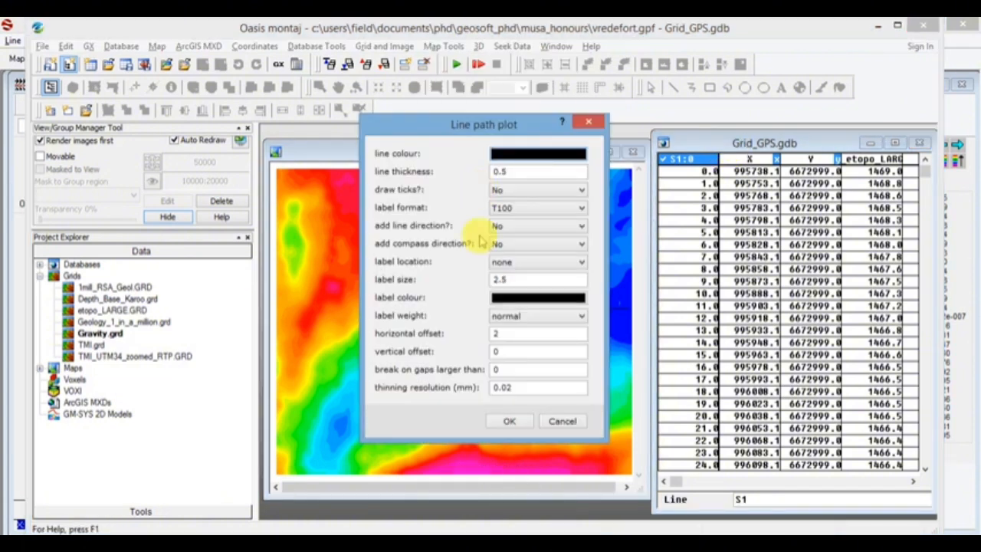
click(511, 421)
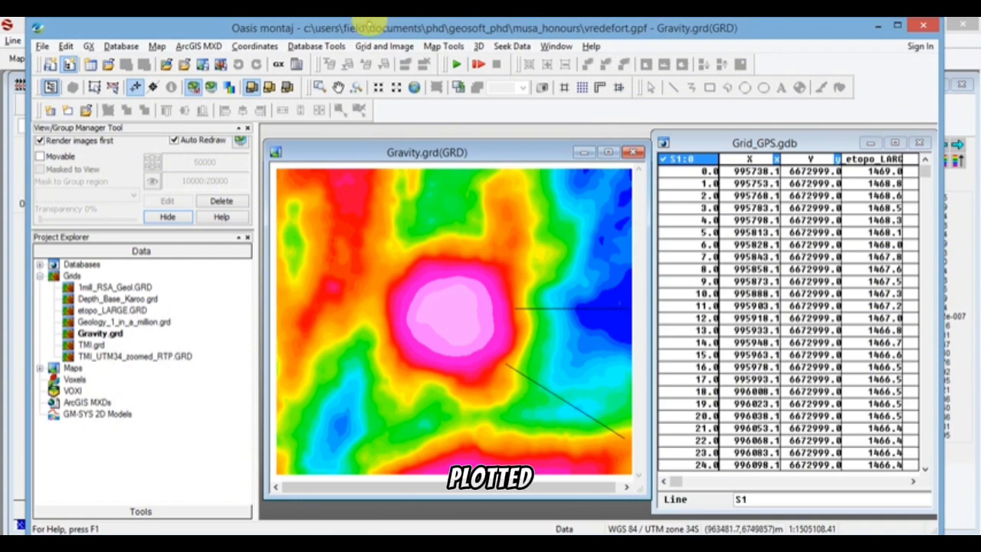
Step: Set up a grid profile line named 3 from etopo_LARGE.GRD with sample interval 15, digitized from the map
click(375, 46)
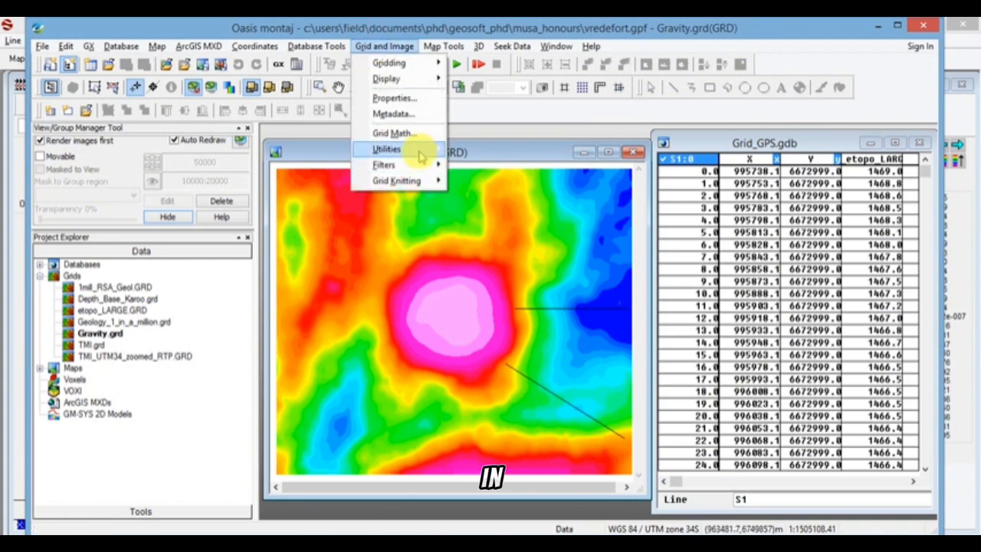
mouse_move(433, 149)
click(518, 289)
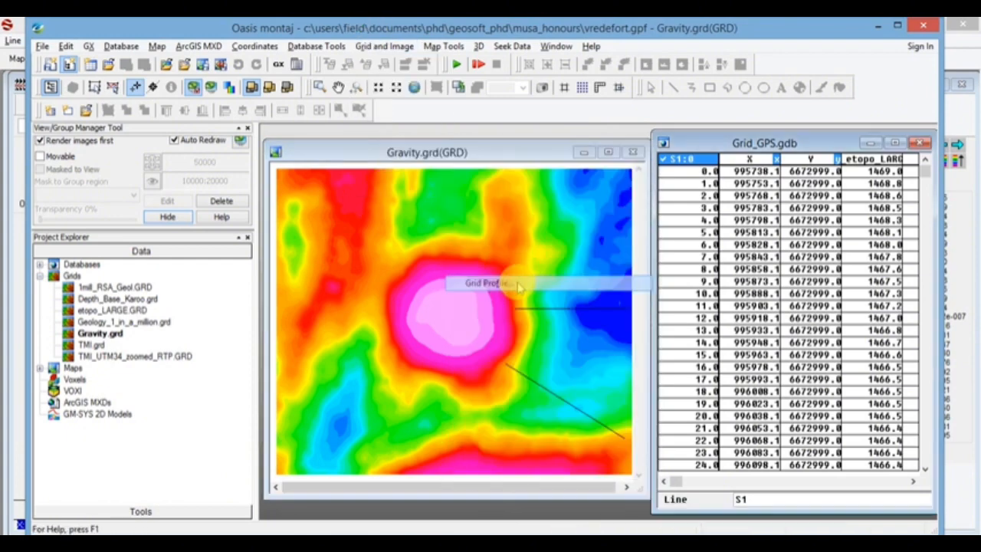
click(492, 298)
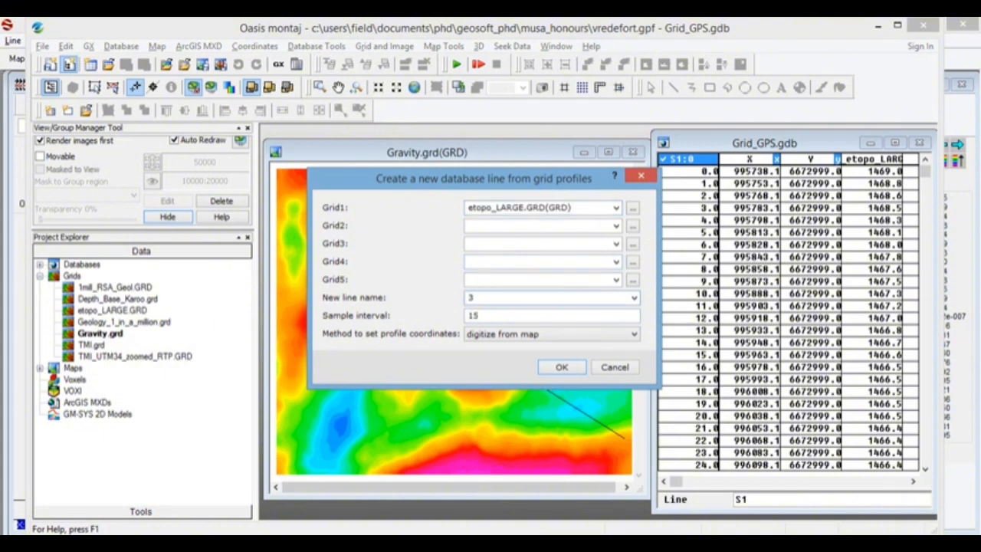
text(3)
click(562, 367)
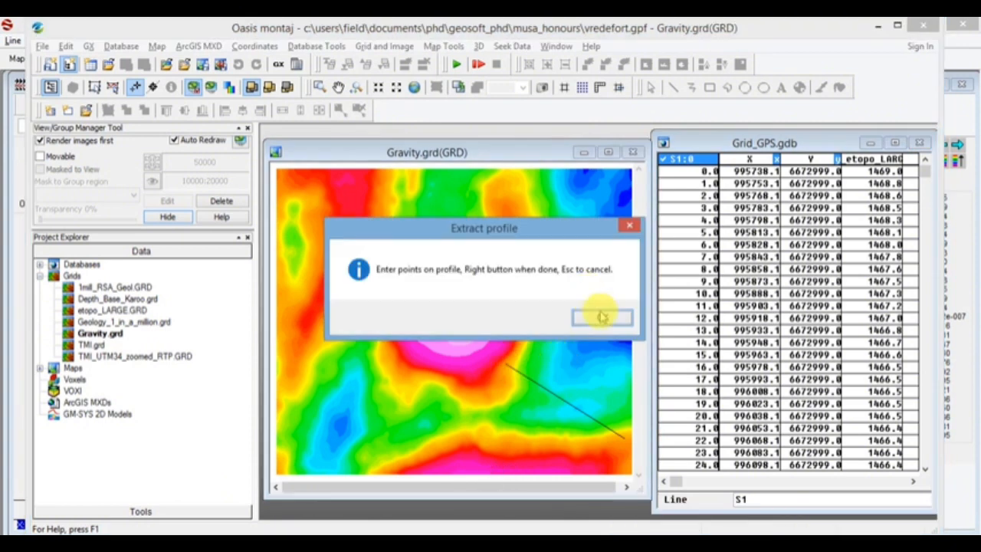
click(602, 314)
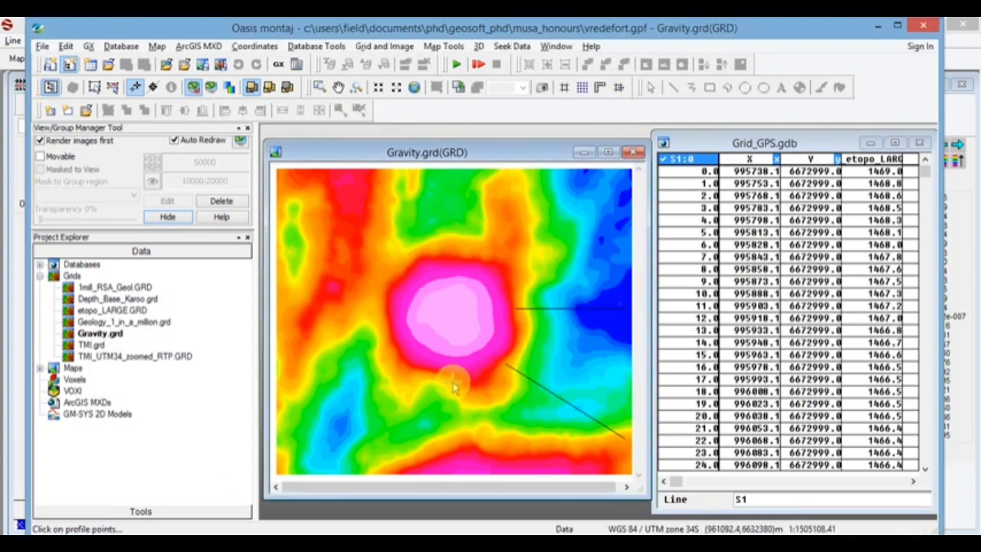
Step: Digitize a vertical profile at about X 960694 from just south of the central anomaly to the grid's southern border and finish it
click(452, 383)
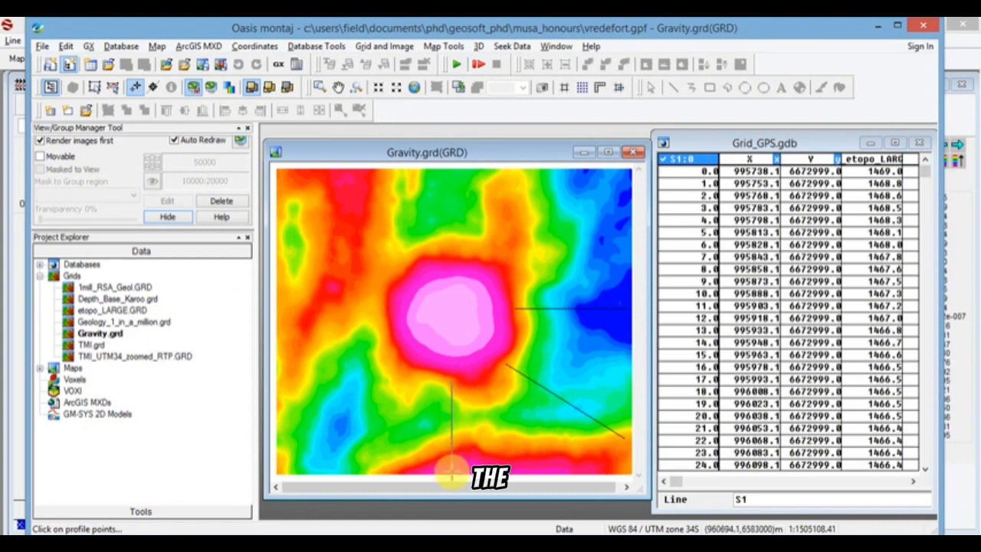
right_click(452, 468)
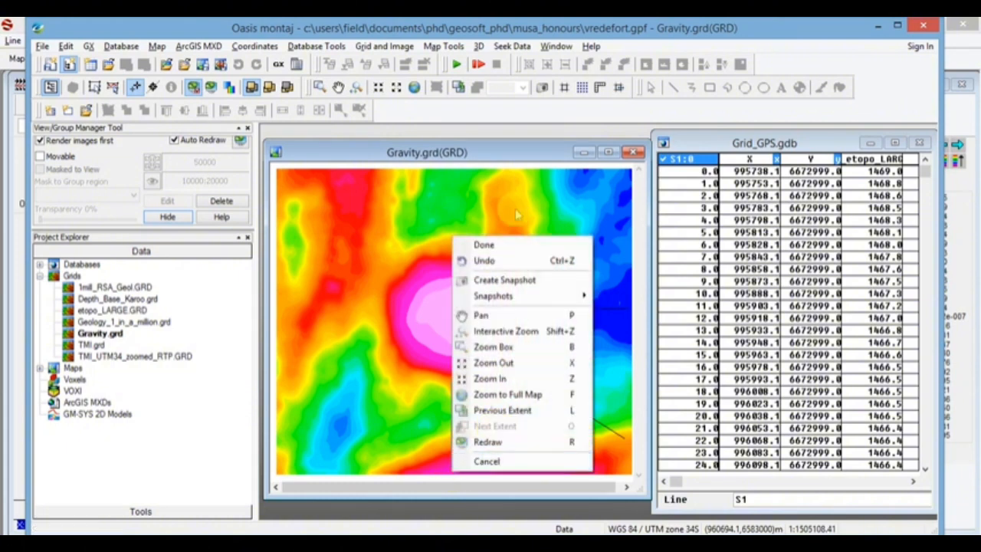
click(484, 244)
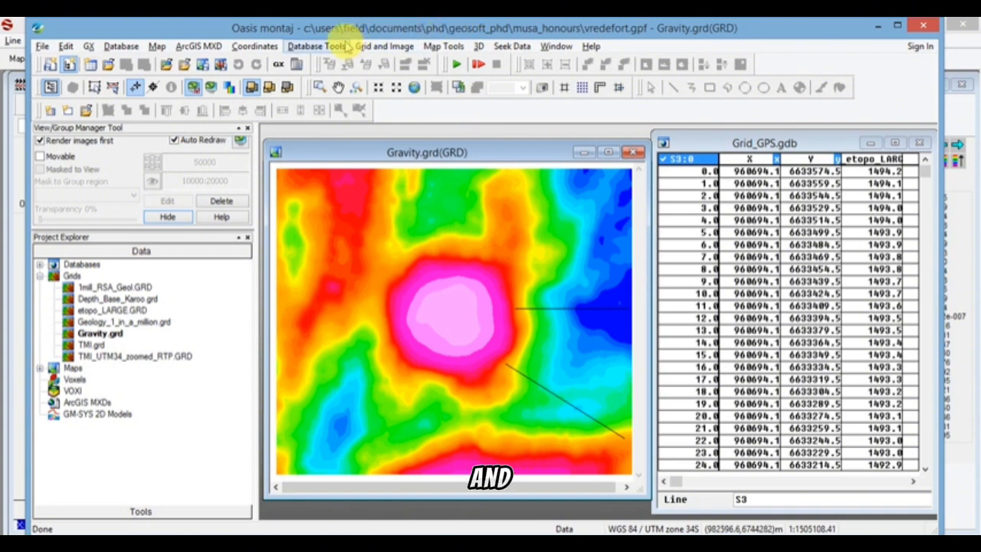
Step: Set up a grid profile line named 4 from etopo_LARGE.GRD with sample interval 15, digitized from the map
click(370, 48)
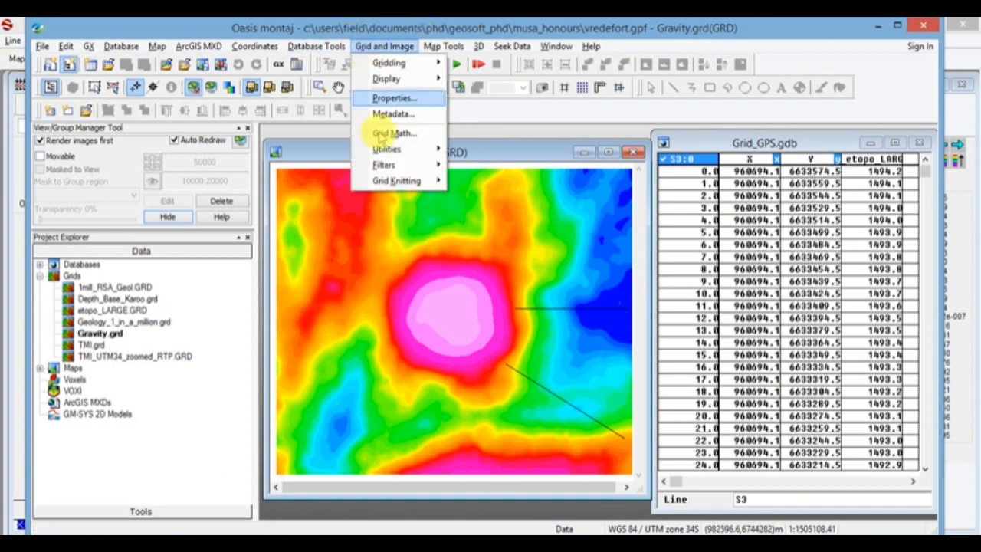
mouse_move(416, 150)
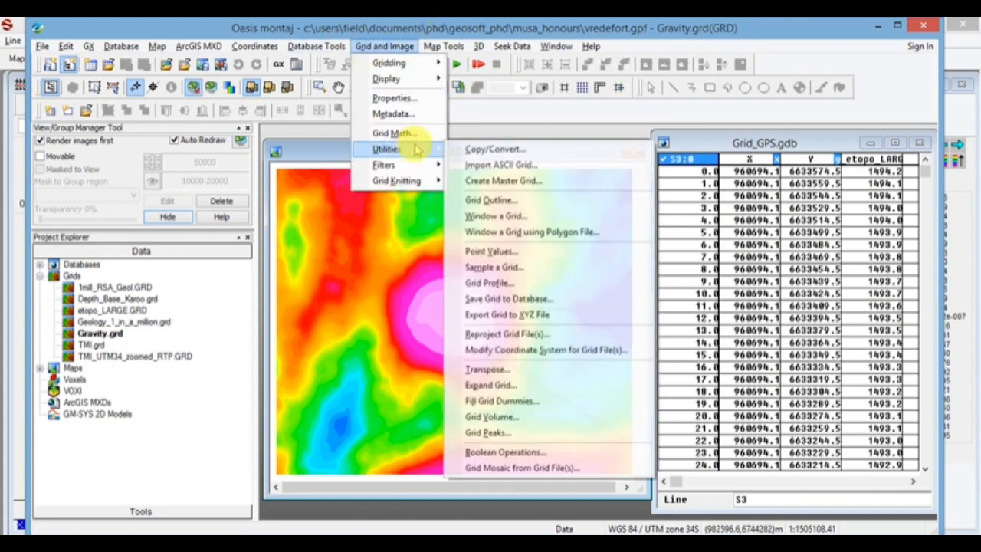
click(517, 284)
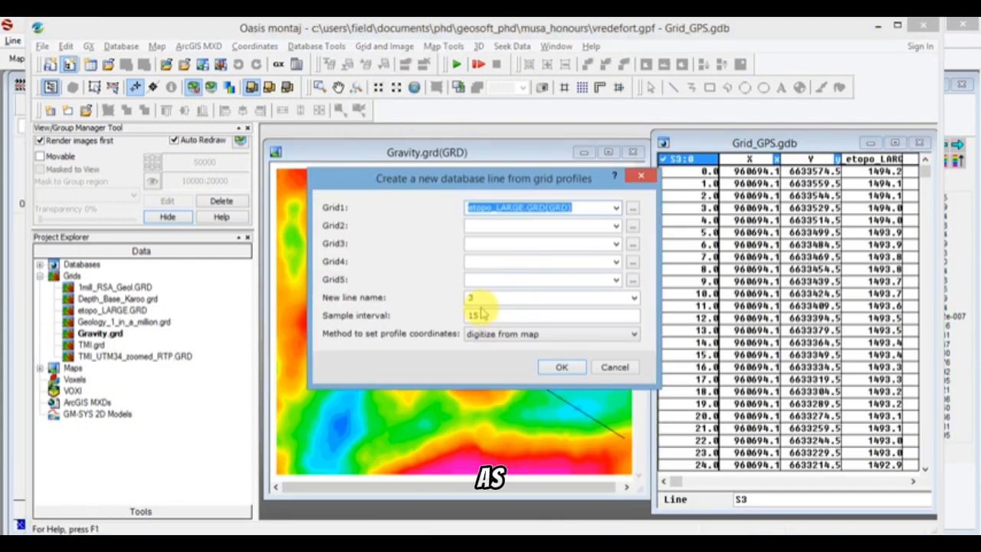
click(485, 300)
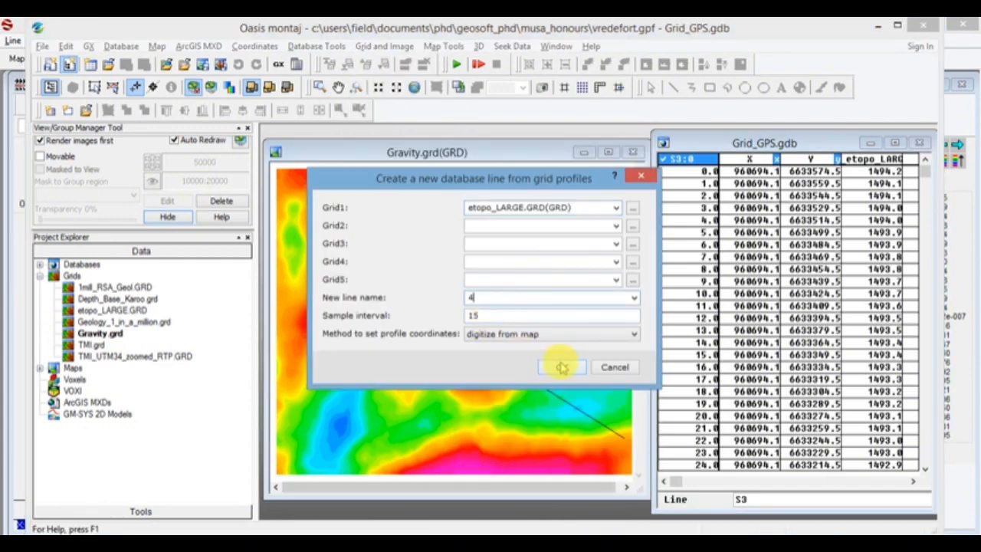
text(4)
click(562, 368)
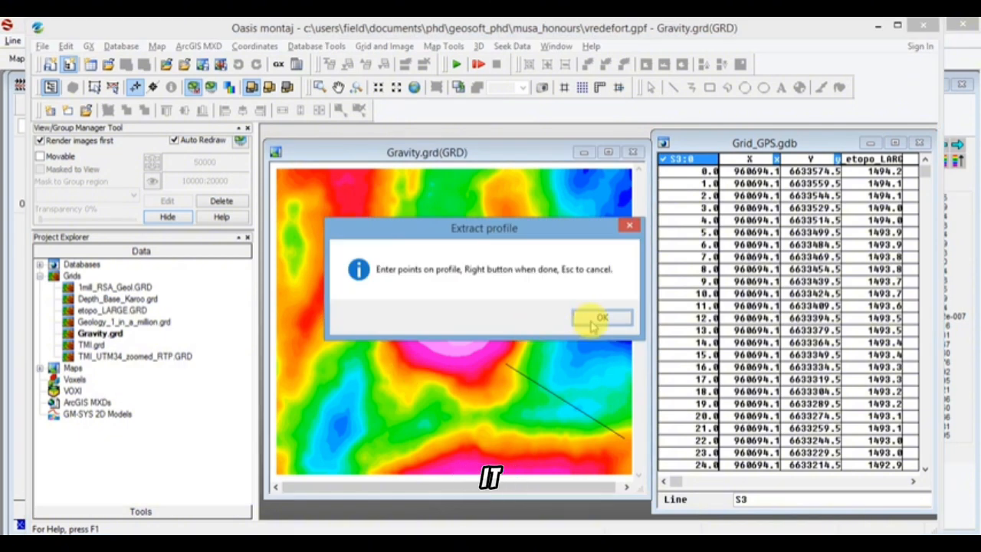
click(591, 325)
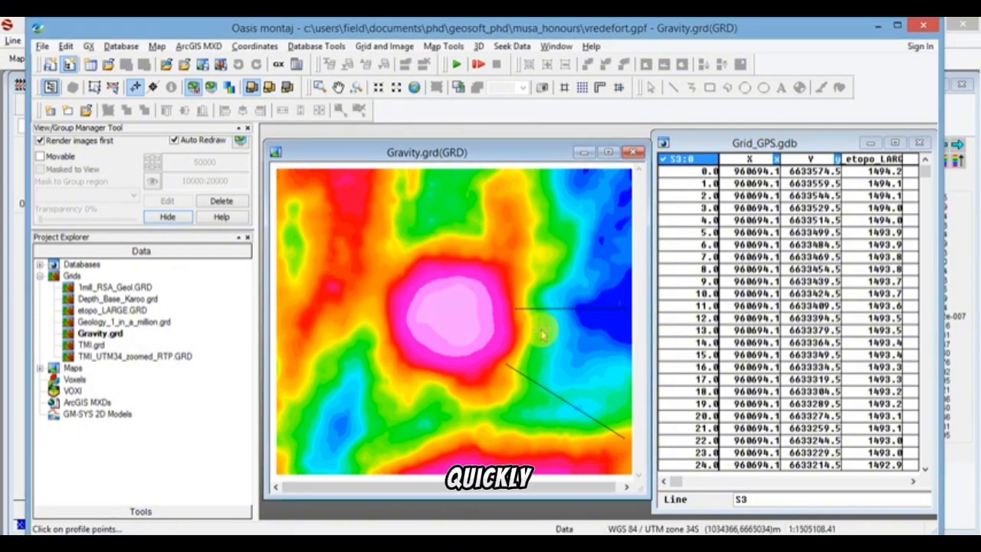
Step: Digitize a diagonal profile from the central anomaly's southwestern edge, about (932420, 6641539), to near the grid's southwestern corner, about (876270, 6591761), and finish it
click(401, 371)
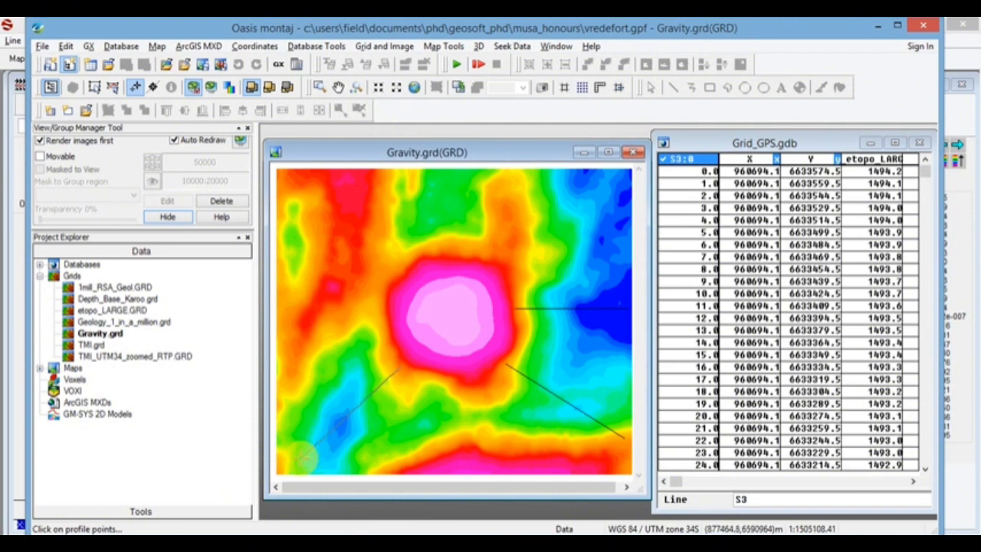
right_click(298, 455)
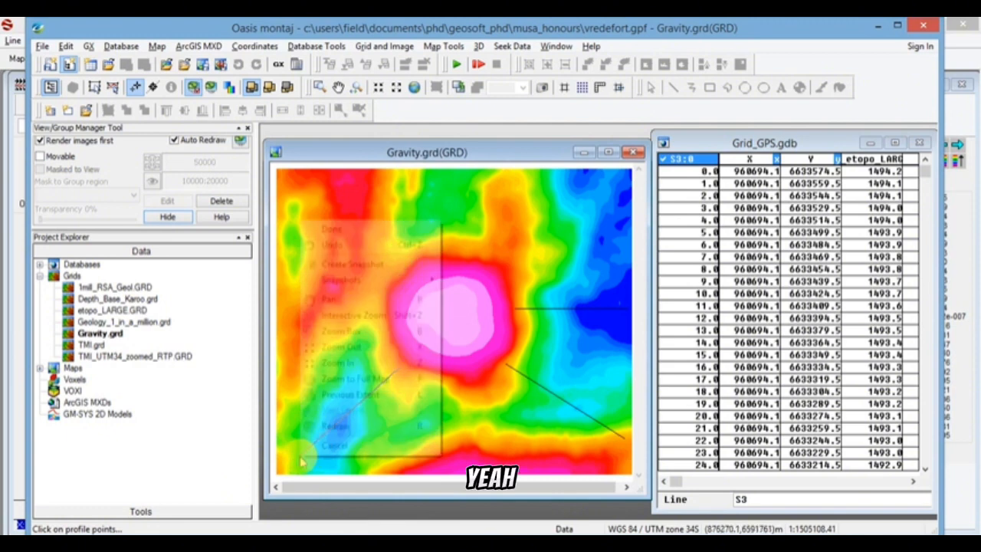
click(351, 234)
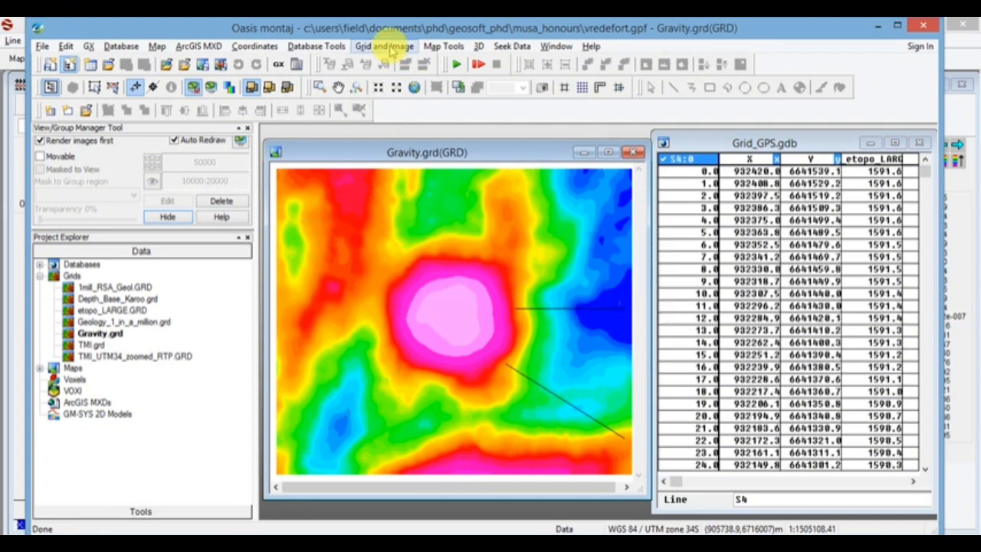
Step: Set up a grid profile line named 5 from etopo_LARGE.GRD with sample interval 15, digitized from the map
click(387, 45)
mouse_move(388, 148)
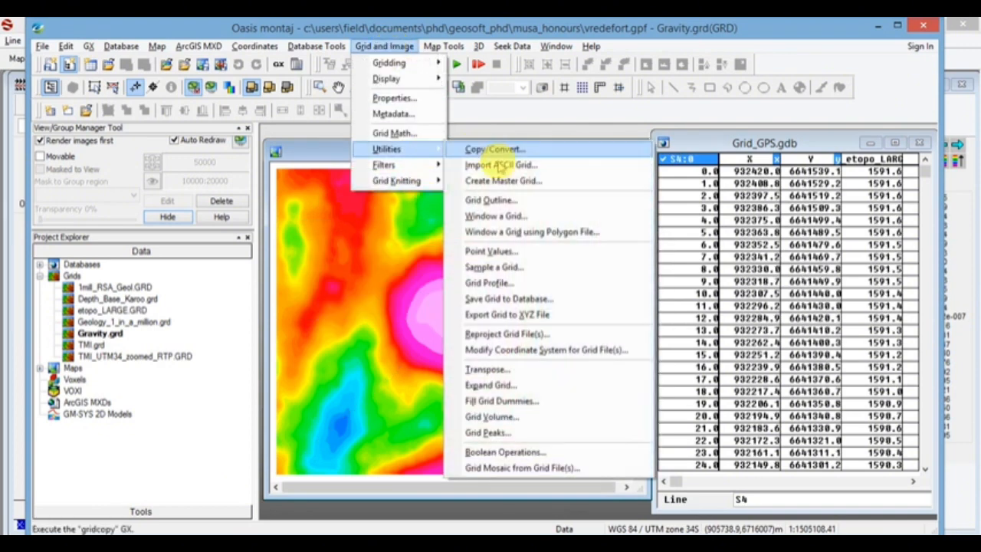
click(500, 283)
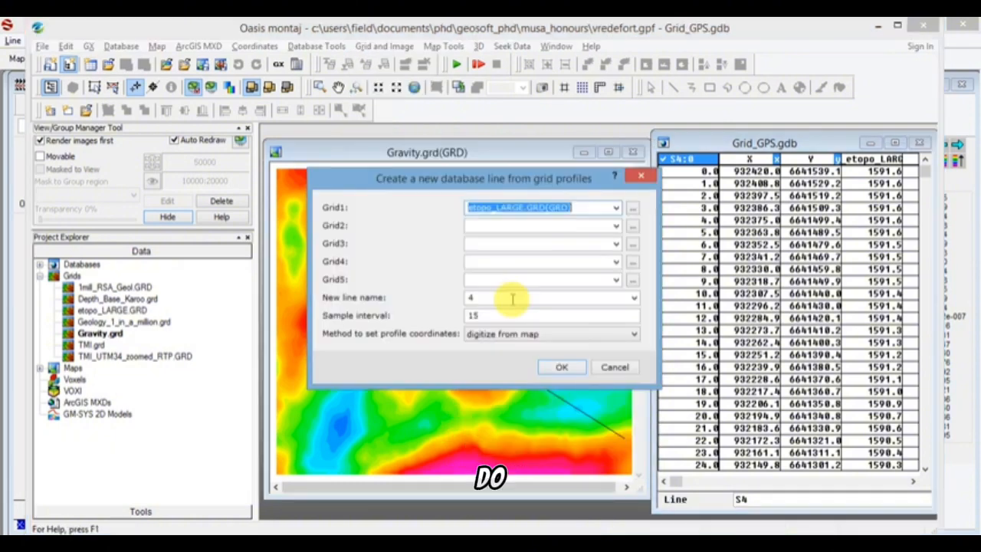
double_click(494, 300)
text(5)
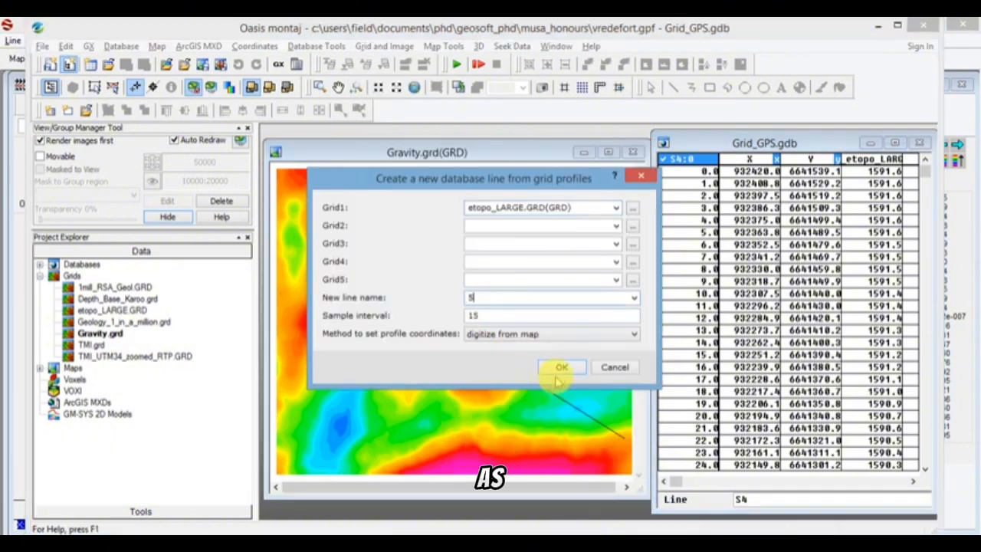
click(556, 371)
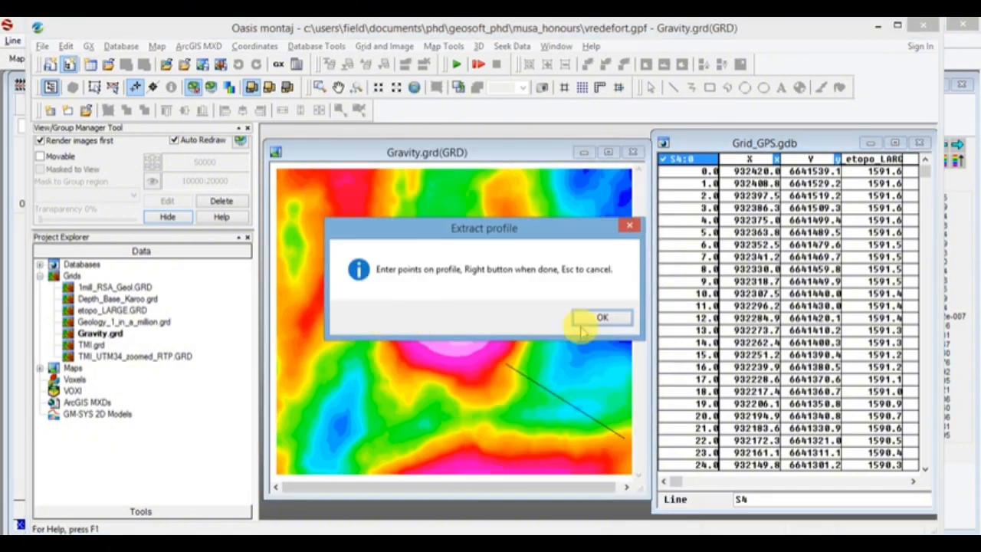
click(596, 318)
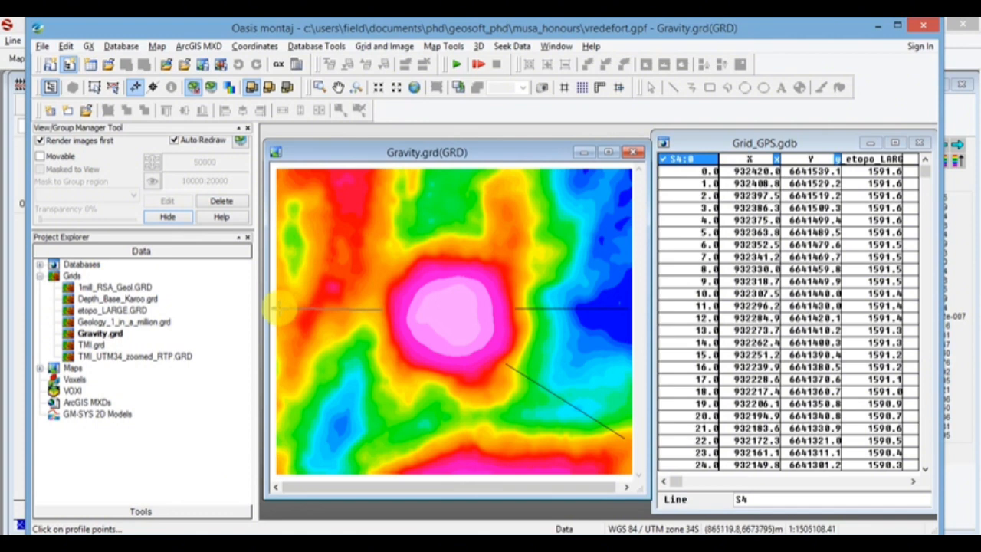
Step: Digitize a horizontal profile from just west of the central anomaly, about (922863, 6672601), to the grid's western border and finish it
right_click(276, 309)
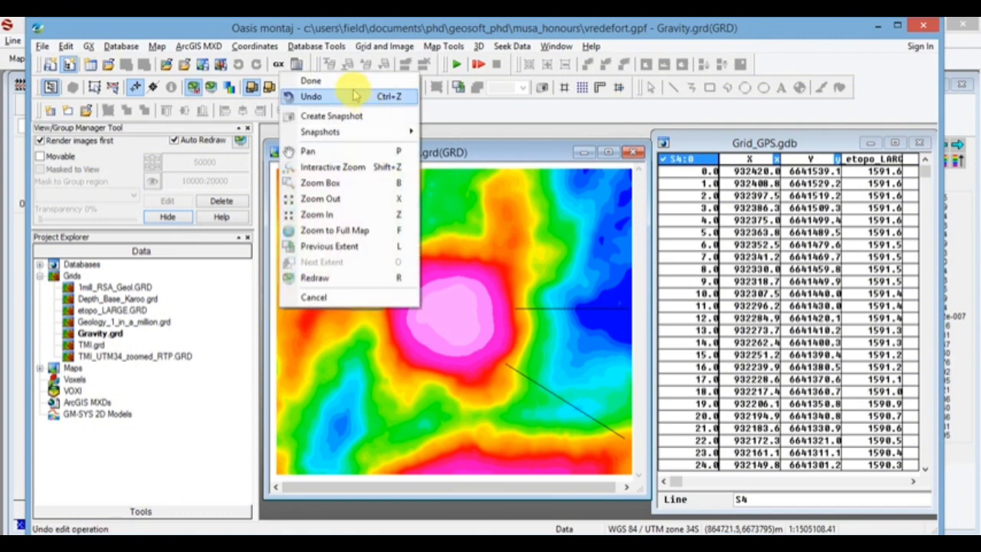
click(347, 80)
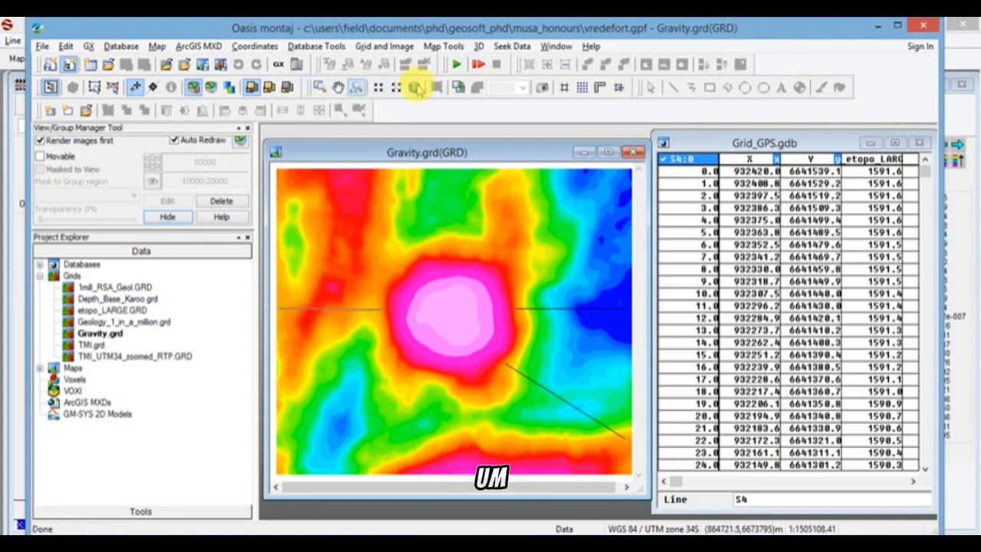
click(416, 87)
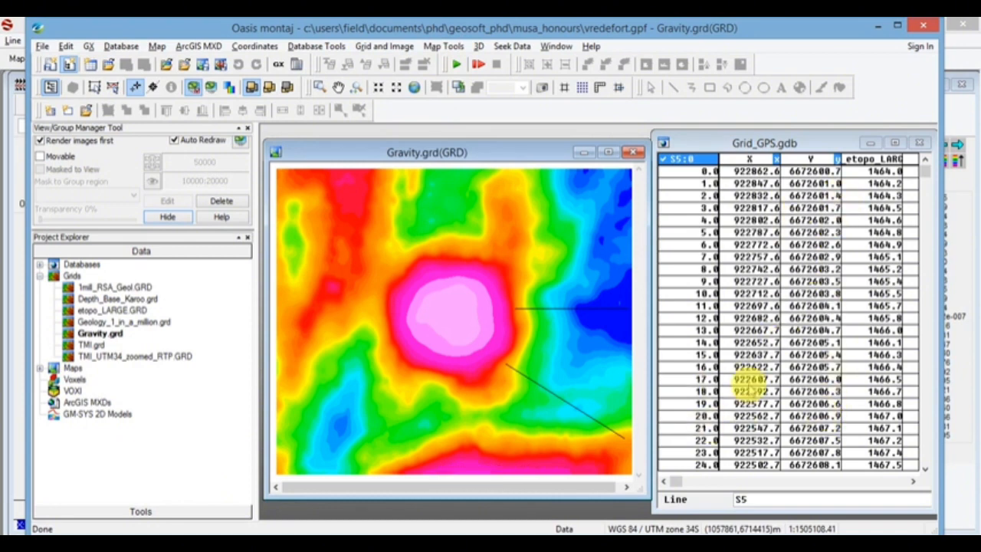
Step: Set up a grid profile line named 6 from etopo_LARGE.GRD with sample interval 15, digitized from the map
click(443, 46)
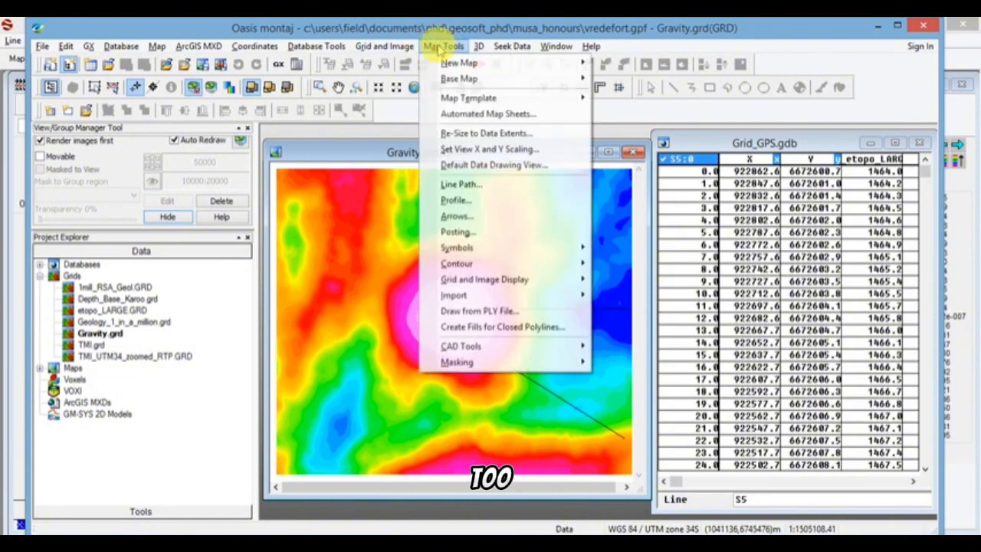
mouse_move(394, 46)
mouse_move(392, 149)
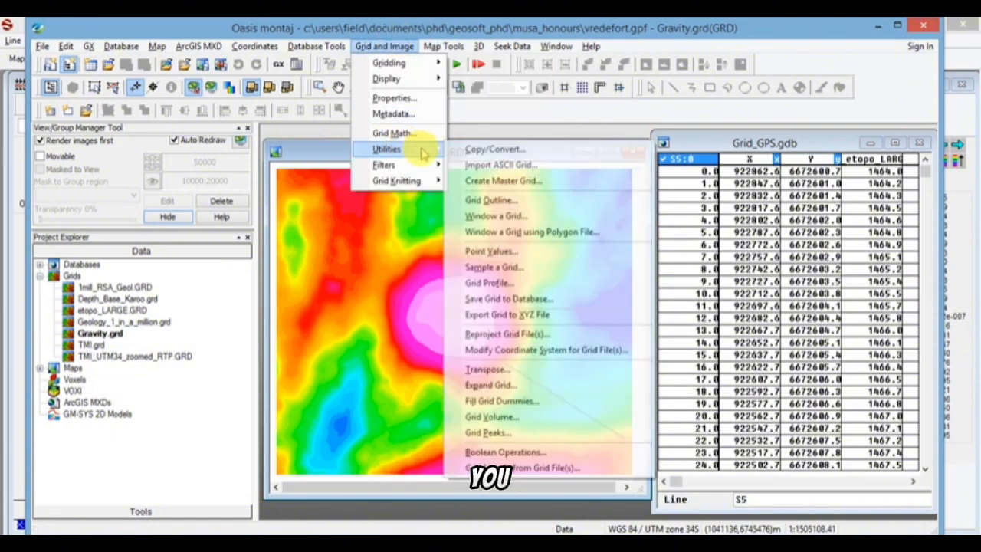
click(512, 282)
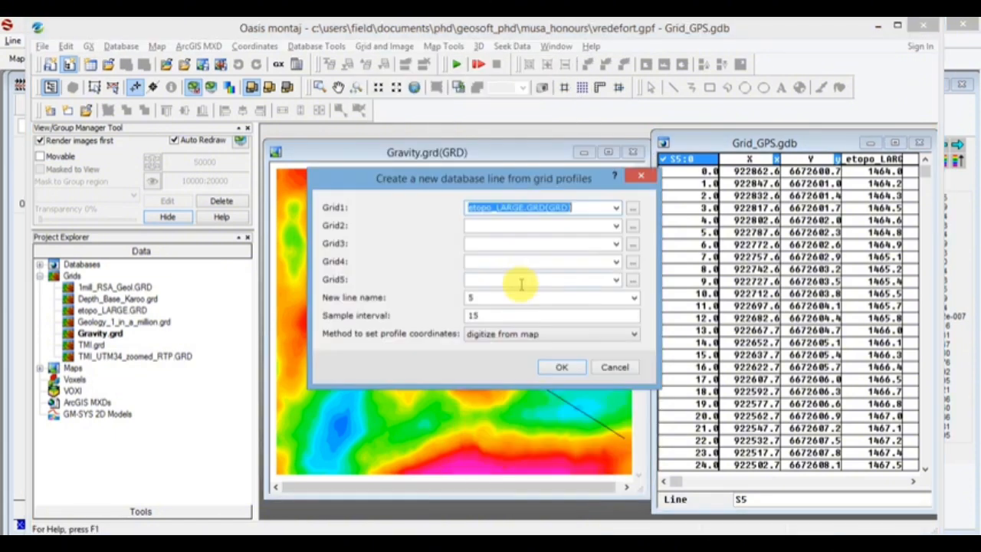
double_click(508, 299)
text(6)
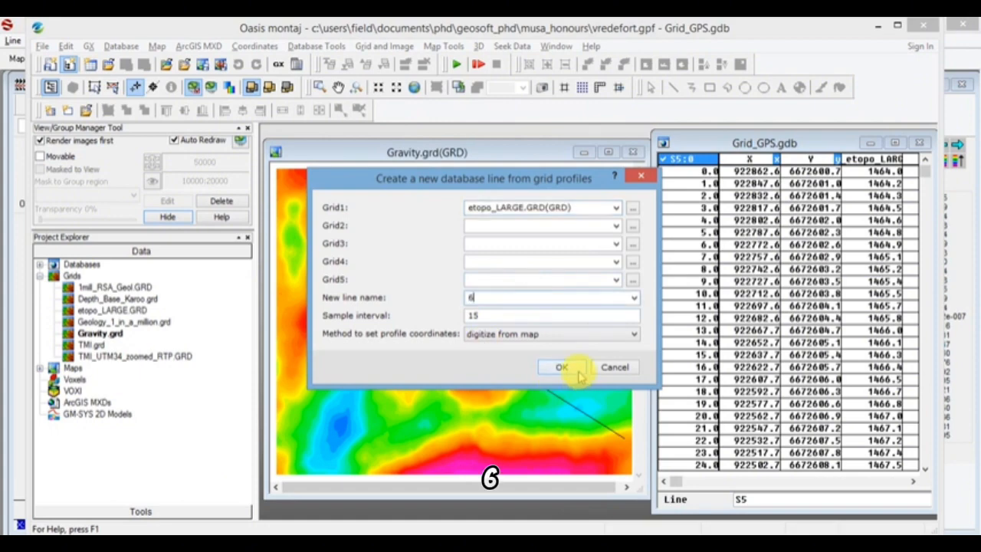
click(579, 373)
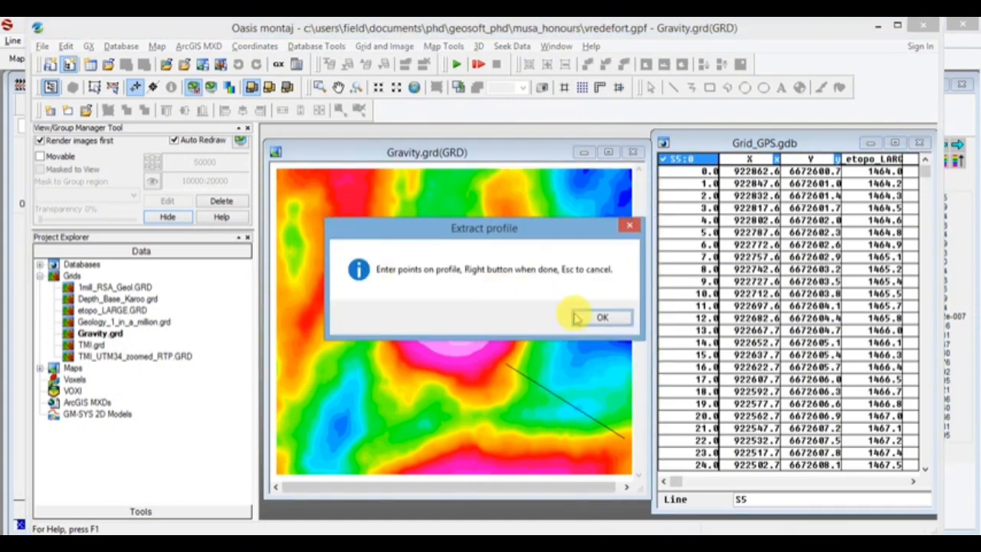
click(576, 318)
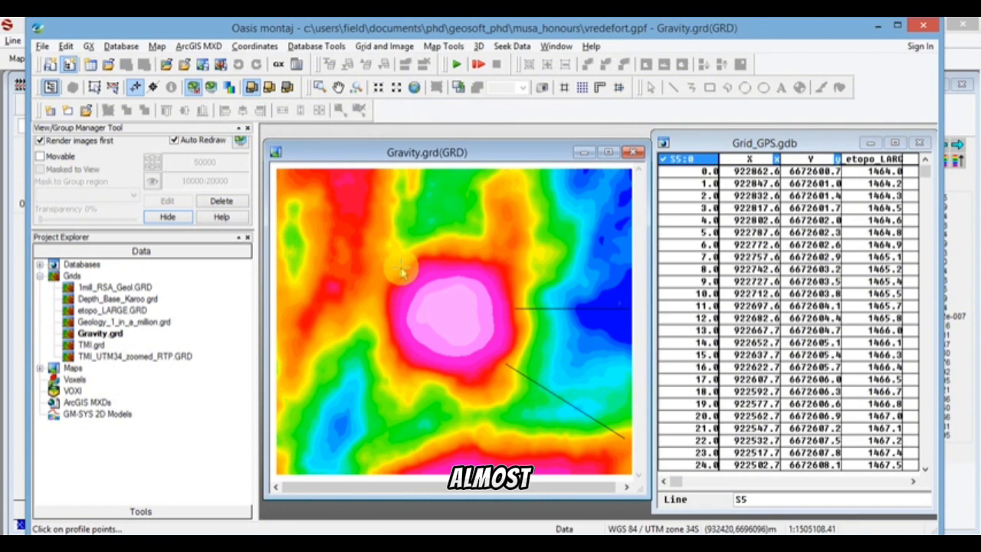
Step: Digitize a diagonal profile from the central anomaly's northwestern edge, about (932420, 6696096), to near the northern border, about (896977, 6743883), and finish it
click(331, 181)
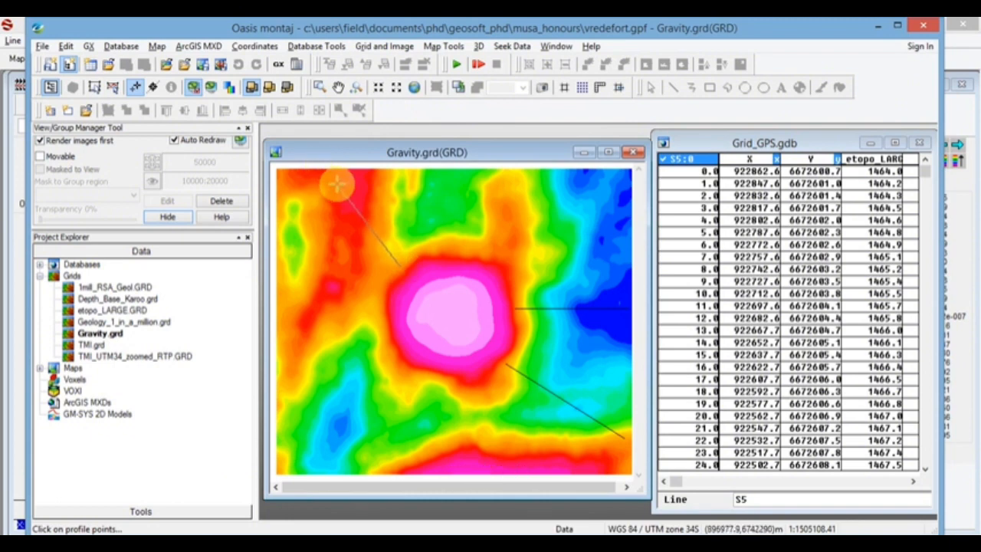
right_click(337, 181)
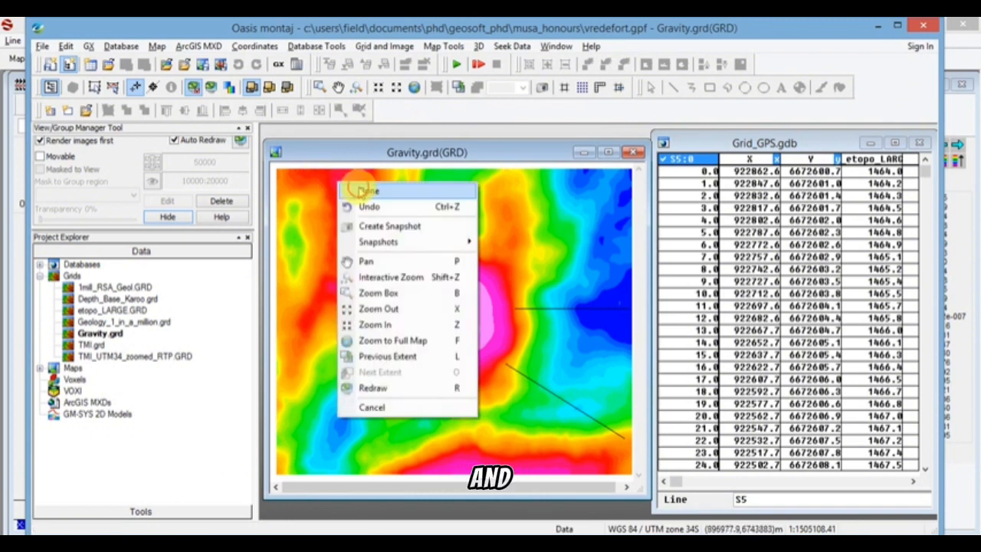
click(350, 186)
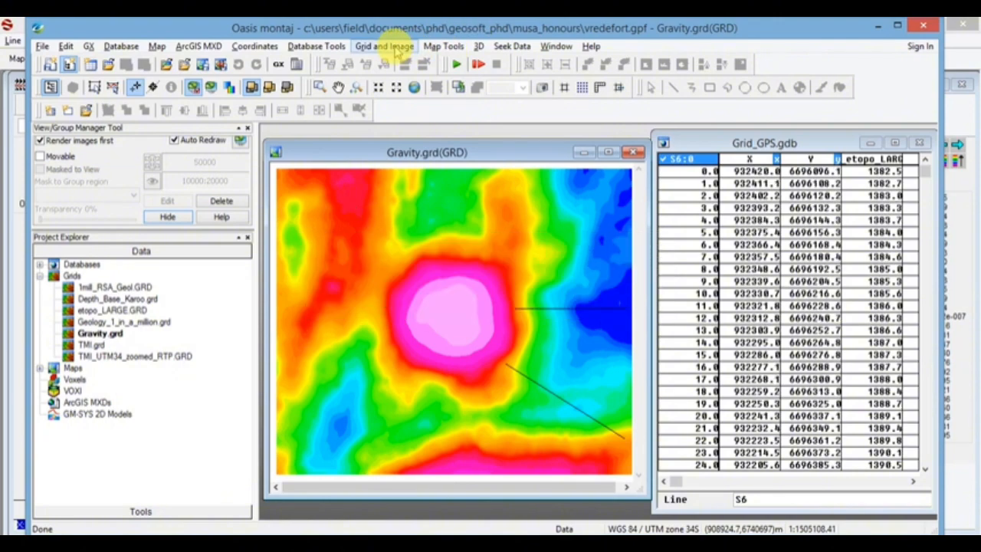
Step: Set up a grid profile line named 7 from etopo_LARGE.GRD with sample interval 15, digitized from the map
click(396, 46)
mouse_move(432, 149)
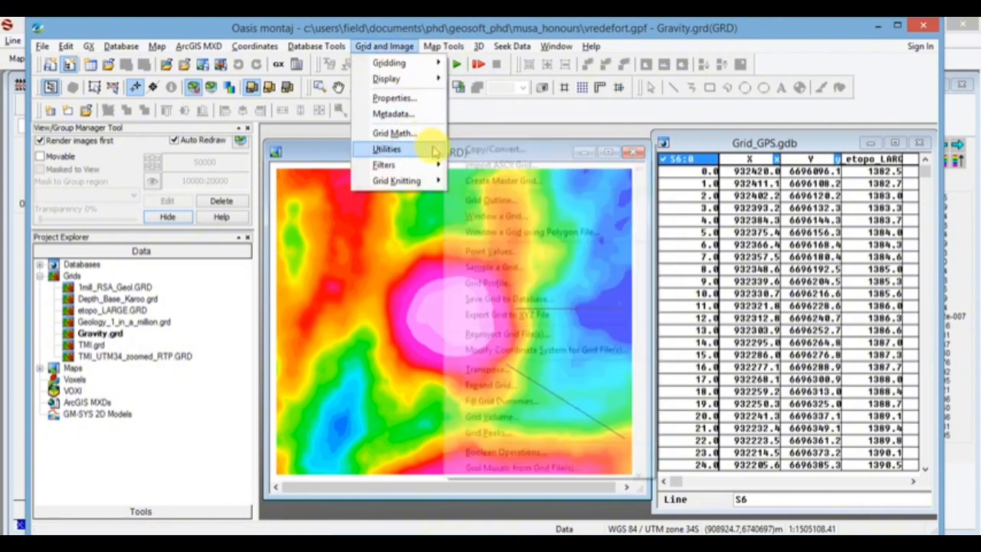
click(521, 281)
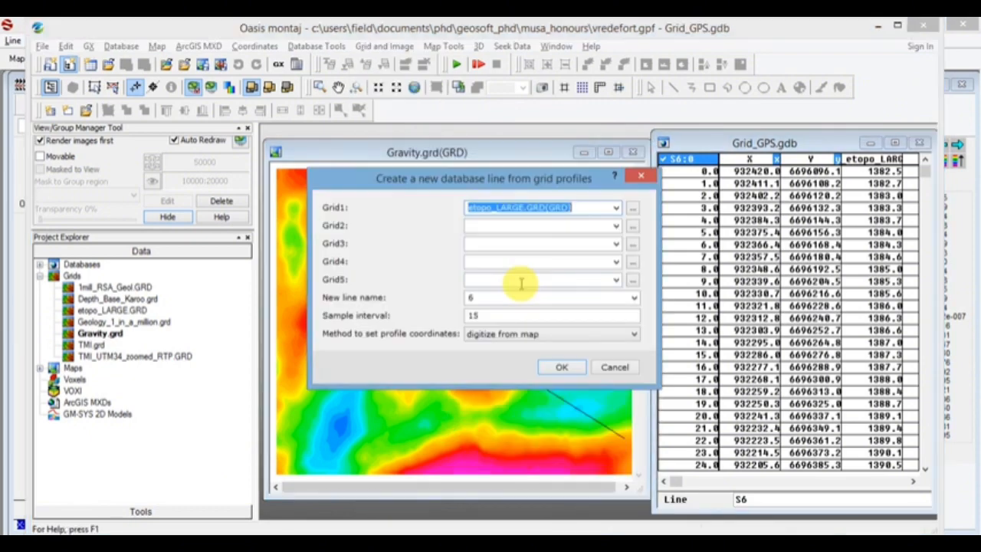
double_click(493, 299)
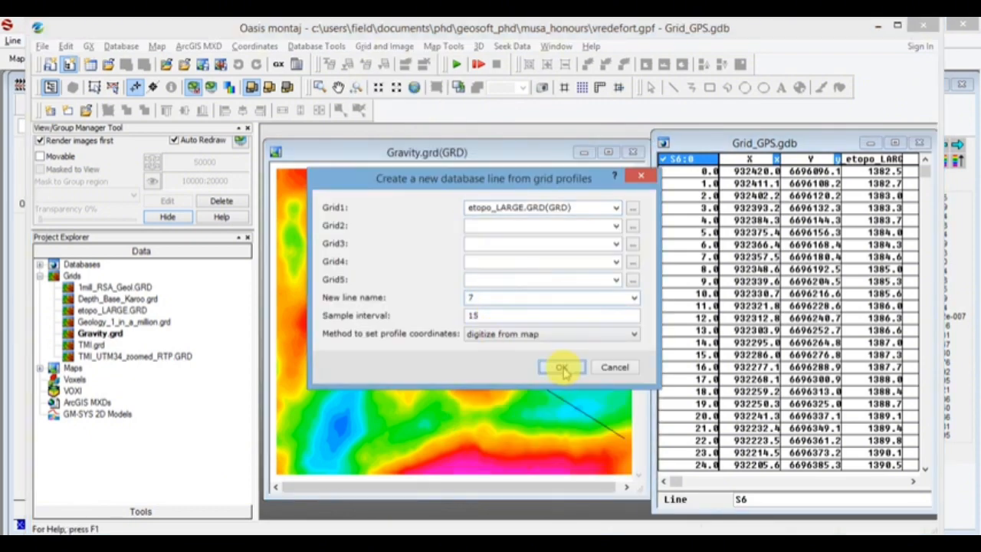
click(561, 369)
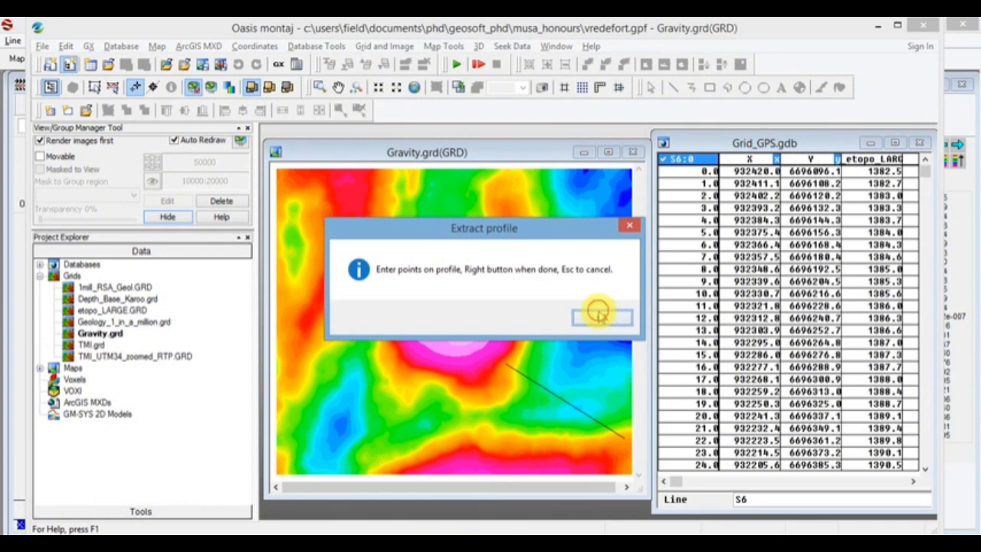
click(601, 316)
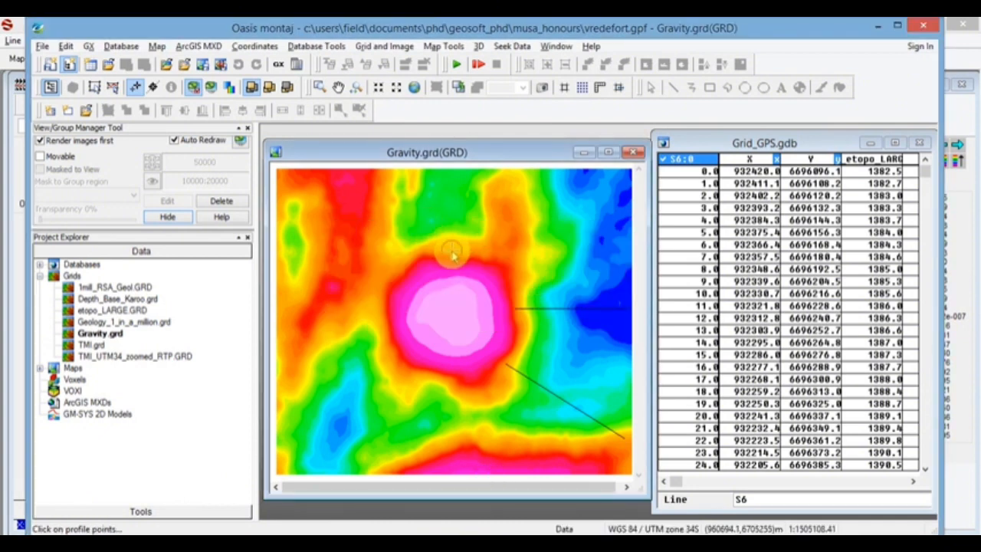
Step: Digitize a vertical profile at about X 960694 from just north of the central anomaly to the grid's northern border and finish it
click(462, 175)
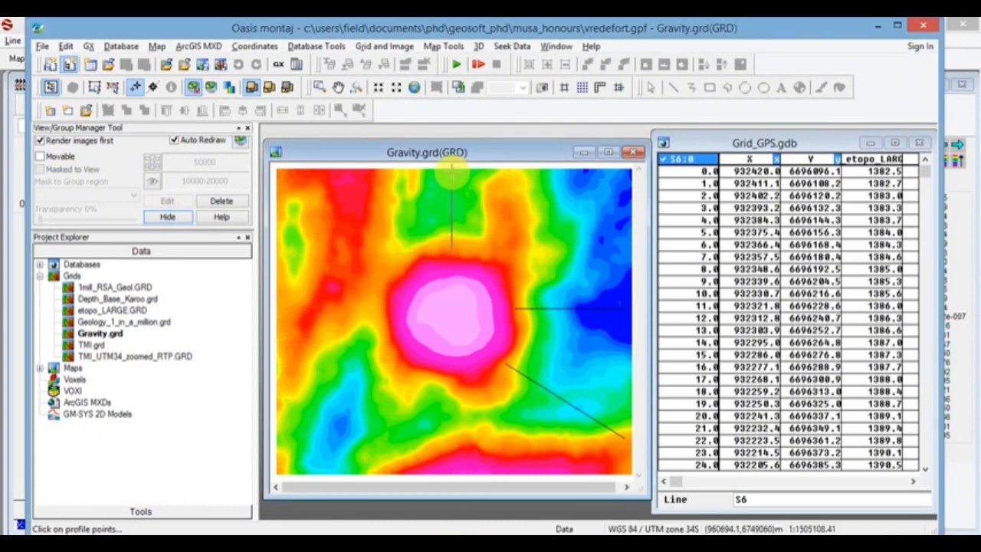
right_click(453, 175)
click(483, 180)
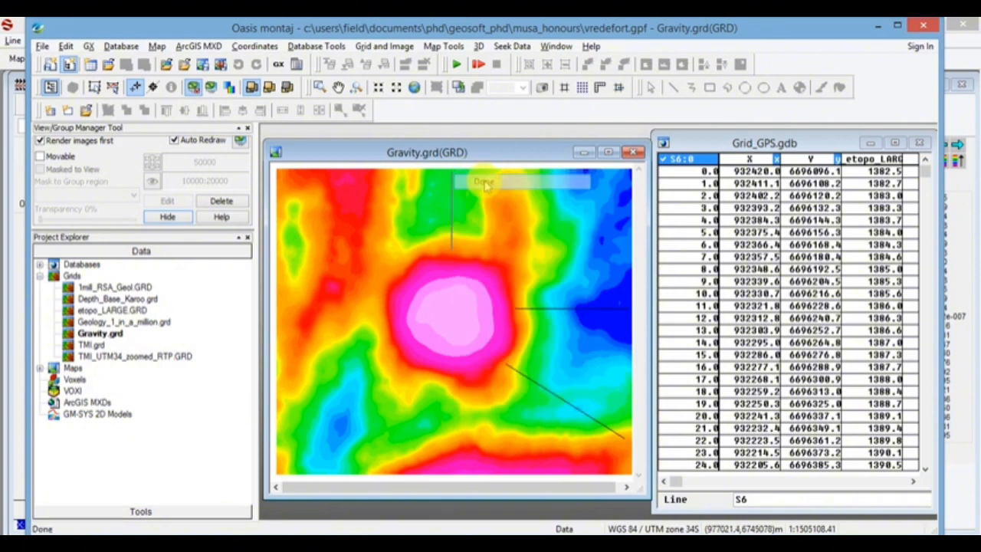
Step: Set up a grid profile line named 8 from etopo_LARGE.GRD with sample interval 15, digitized from the map
click(398, 46)
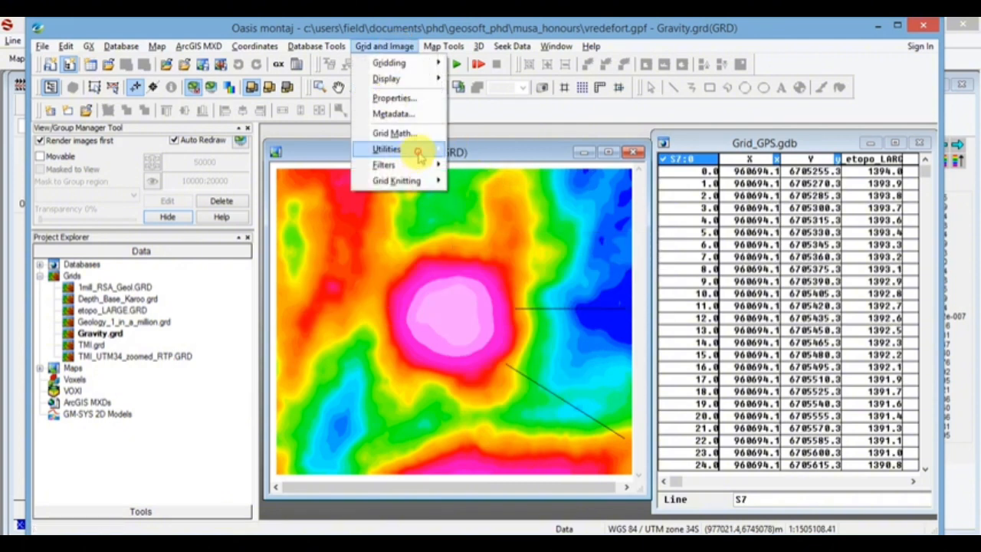
click(419, 153)
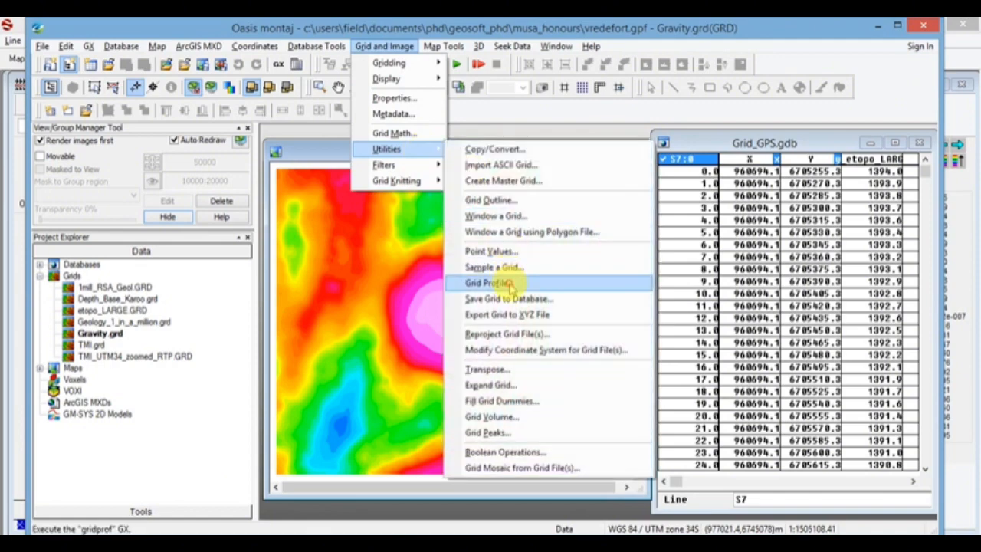
click(490, 282)
click(503, 300)
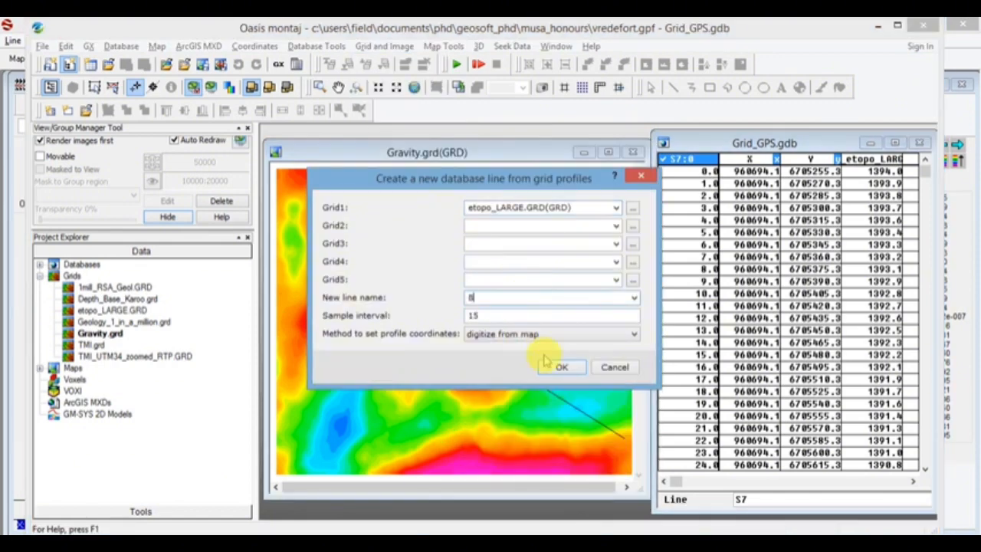
click(561, 366)
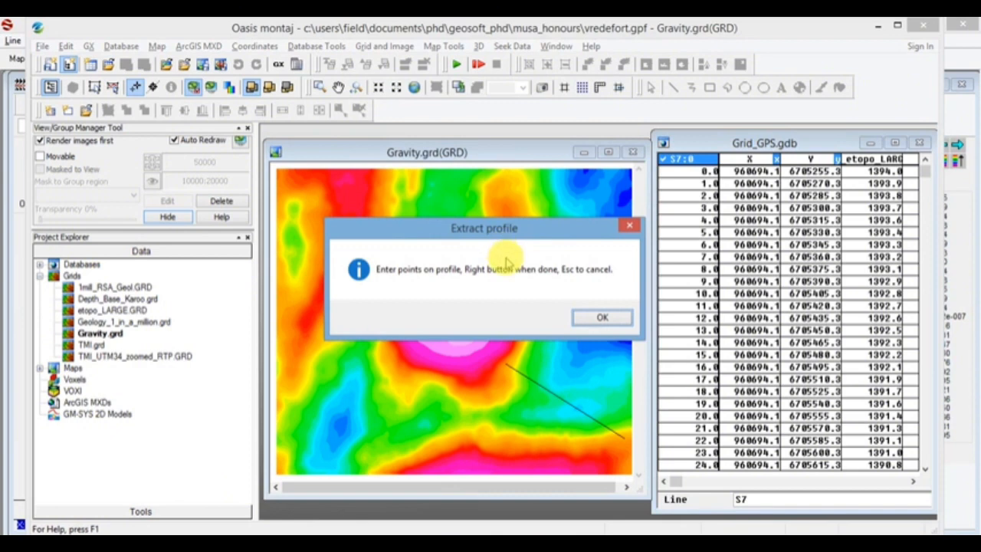
click(600, 318)
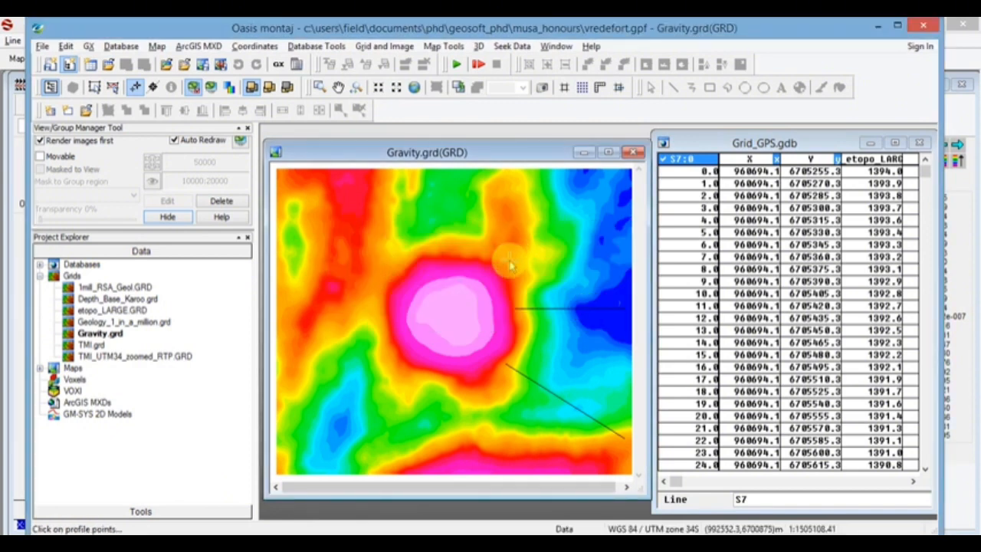
Step: Digitize a diagonal profile from the central anomaly's northeastern edge, about (992552, 6699282), toward the grid's northeastern corner, about (1041136, 6745476), and finish it
click(510, 264)
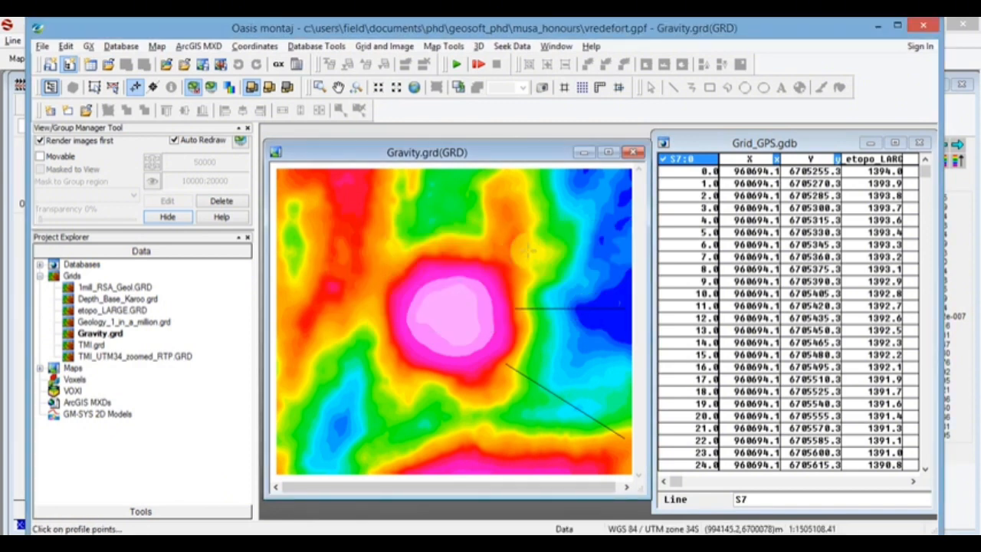
right_click(594, 178)
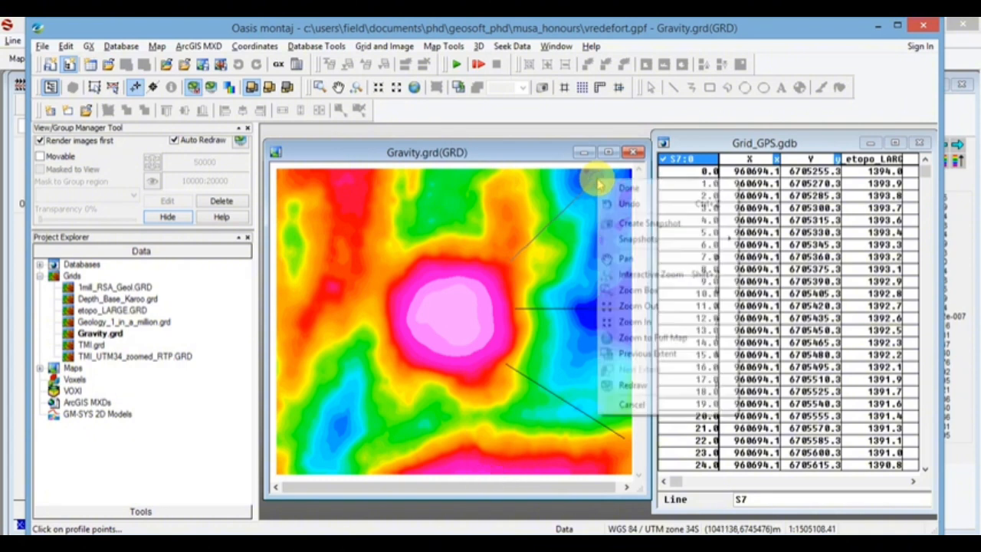
click(606, 186)
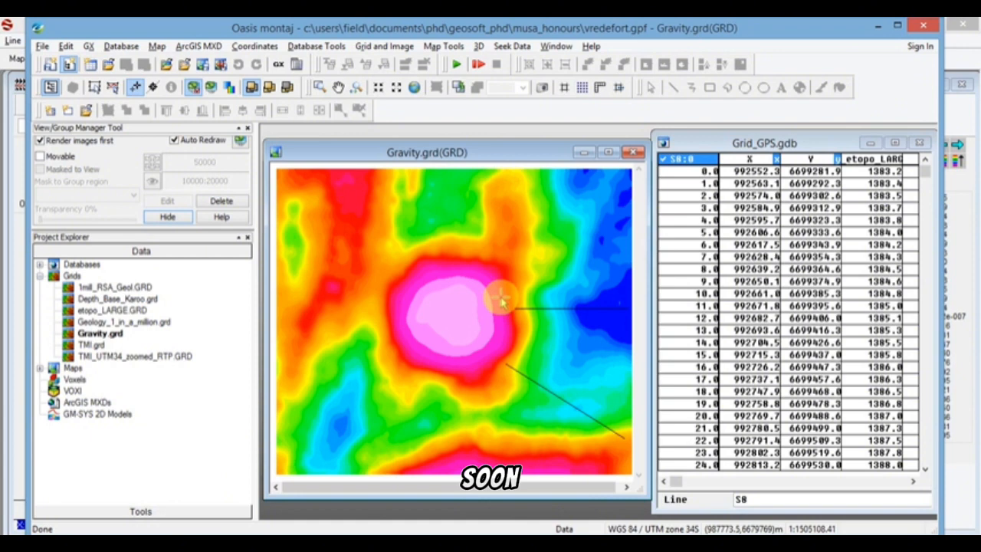
Step: Query the Gravity grid value at the start of the eastern profile, on the central anomaly's edge, and finish the query
scroll(501, 300, up, 2)
scroll(501, 300, up, 3)
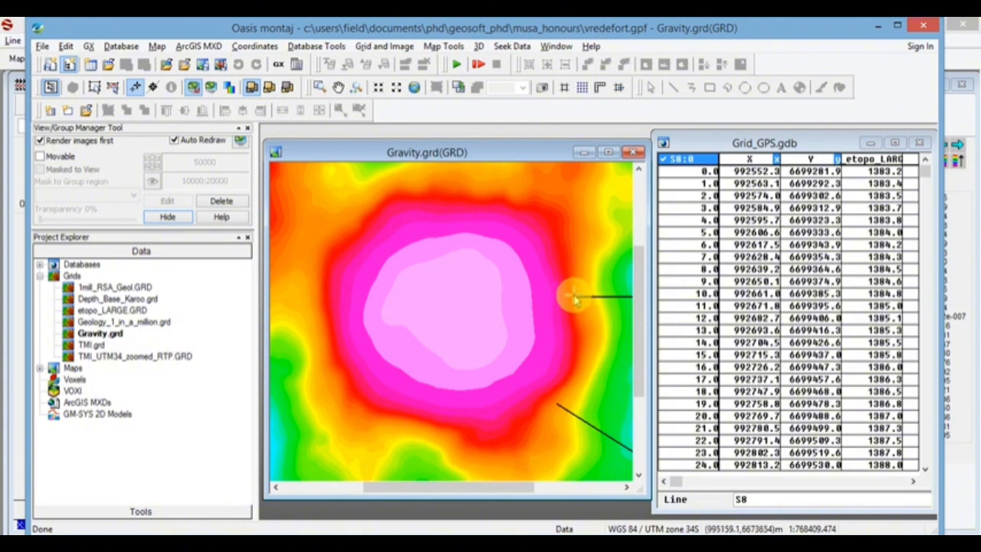
right_click(536, 281)
click(604, 230)
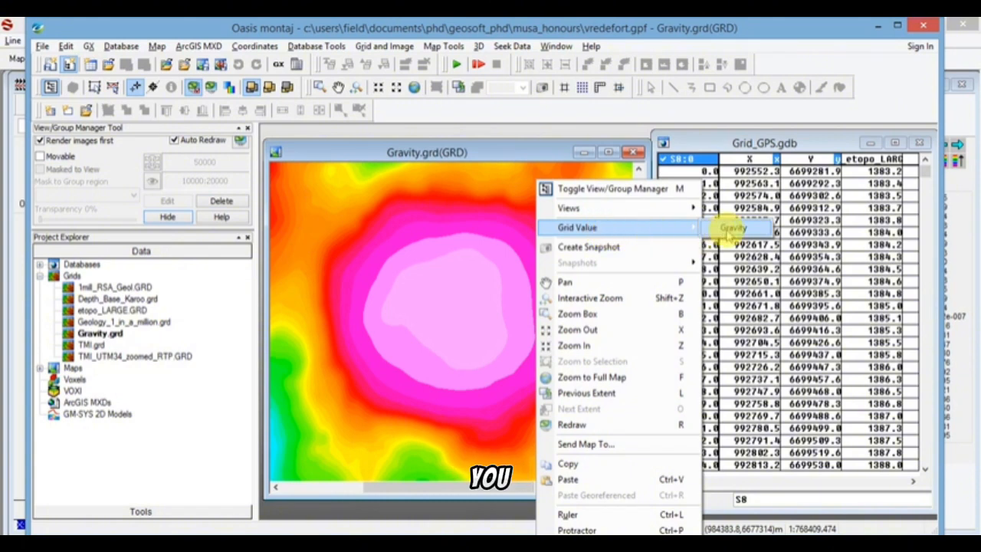
click(728, 230)
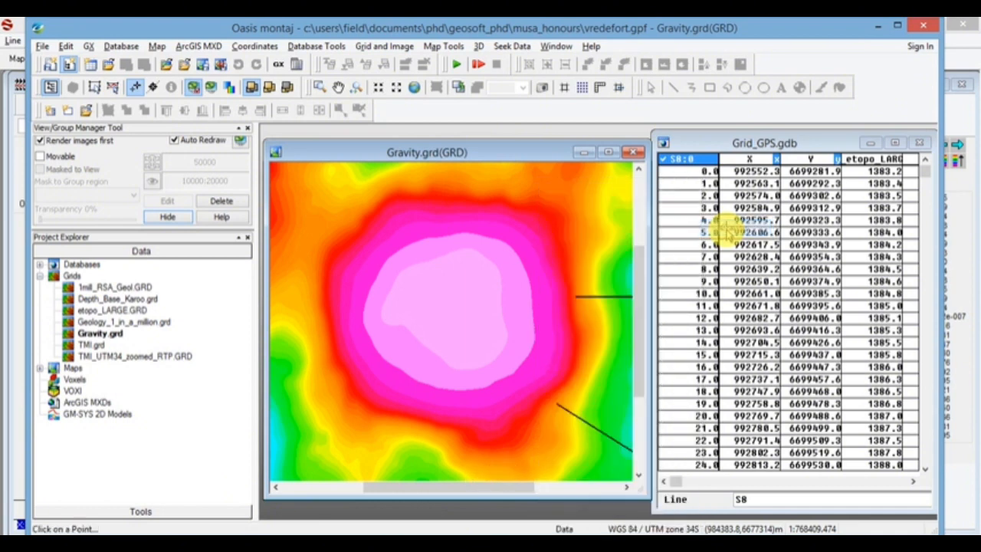
click(578, 302)
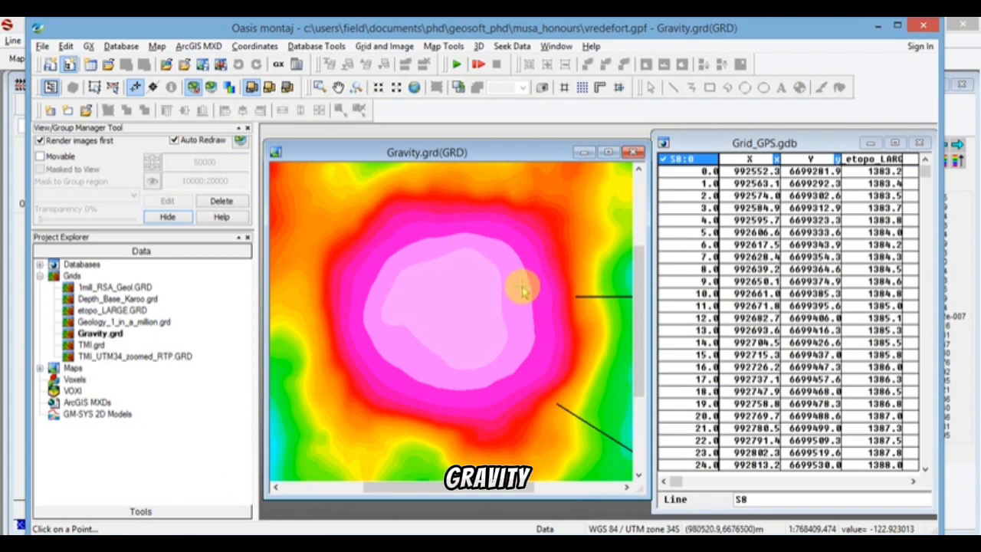
right_click(578, 299)
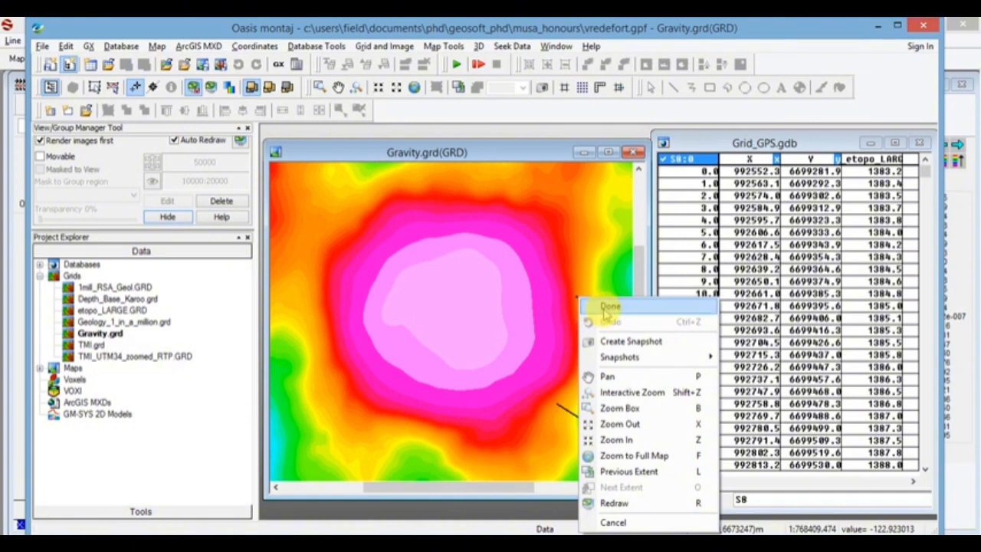
click(607, 306)
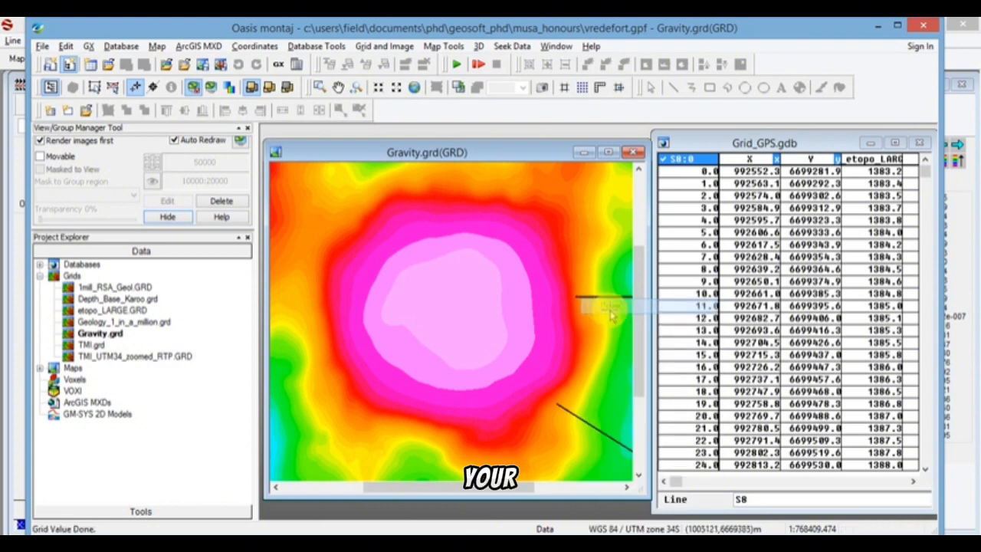
Step: Plot the line paths of the database profiles on the gravity map in black with line thickness 0.5 and no labels
scroll(499, 231, down, 1)
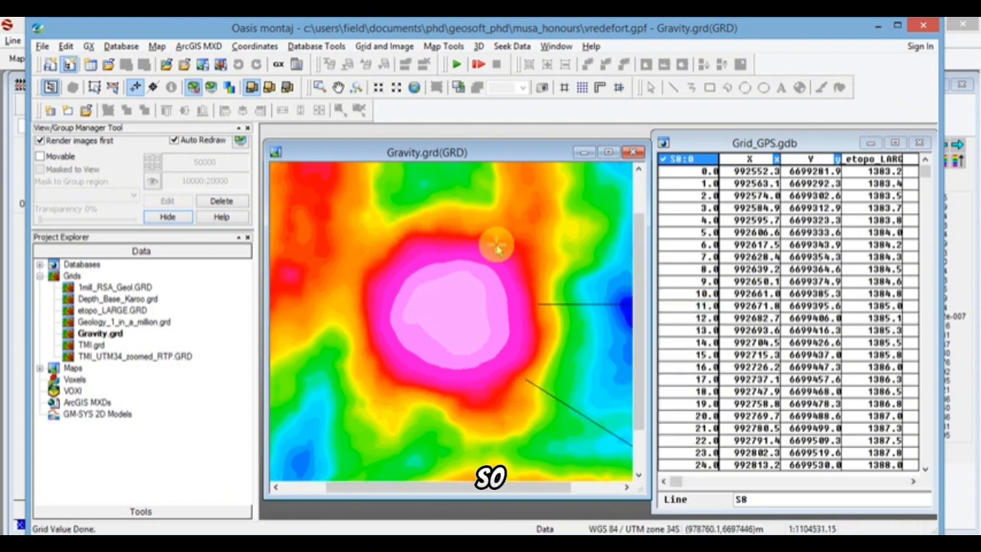
click(444, 46)
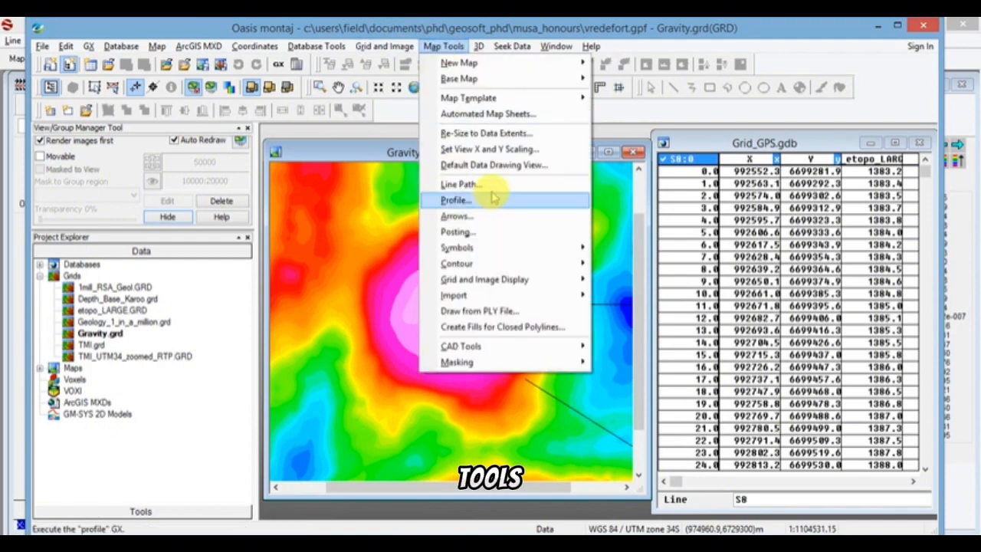
click(460, 185)
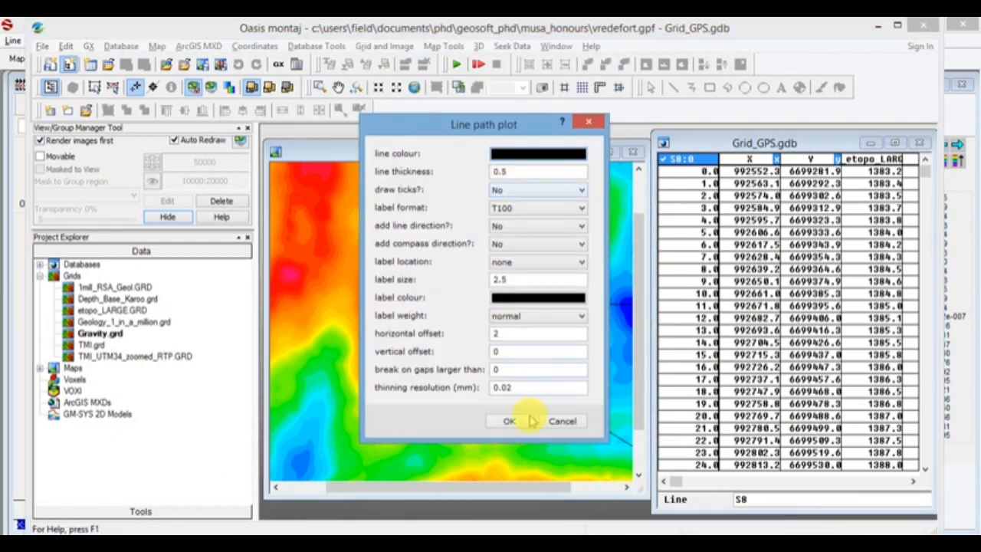
click(520, 420)
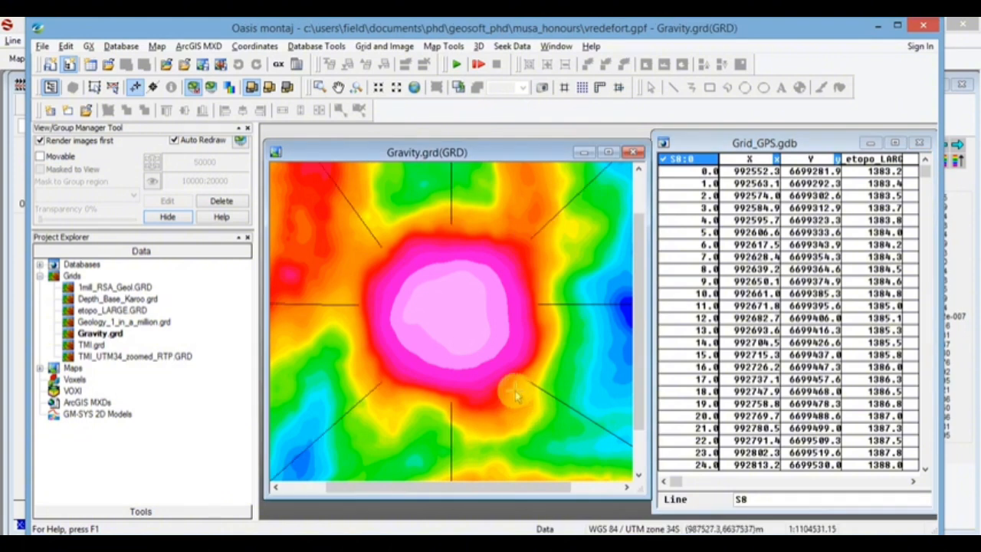
scroll(515, 390, down, 5)
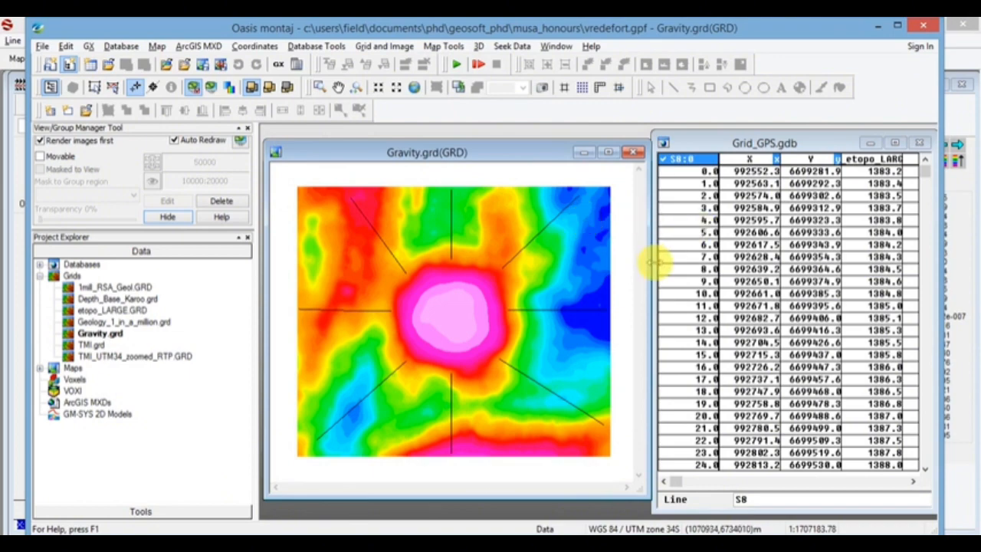
Step: Widen the Grid_GPS database window and make a distance channel Dist from the X and Y channels, maintaining line direction
drag(653, 261, 528, 256)
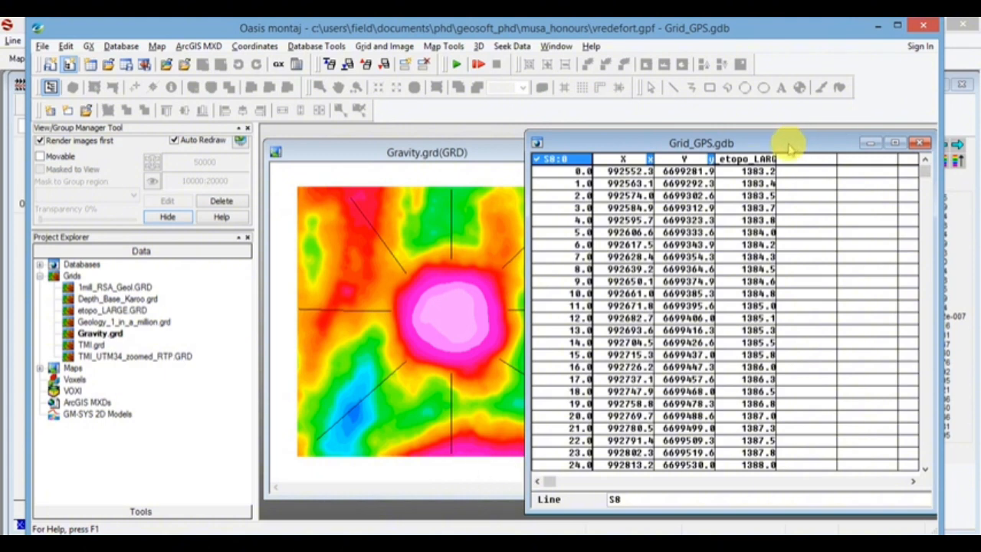
click(312, 47)
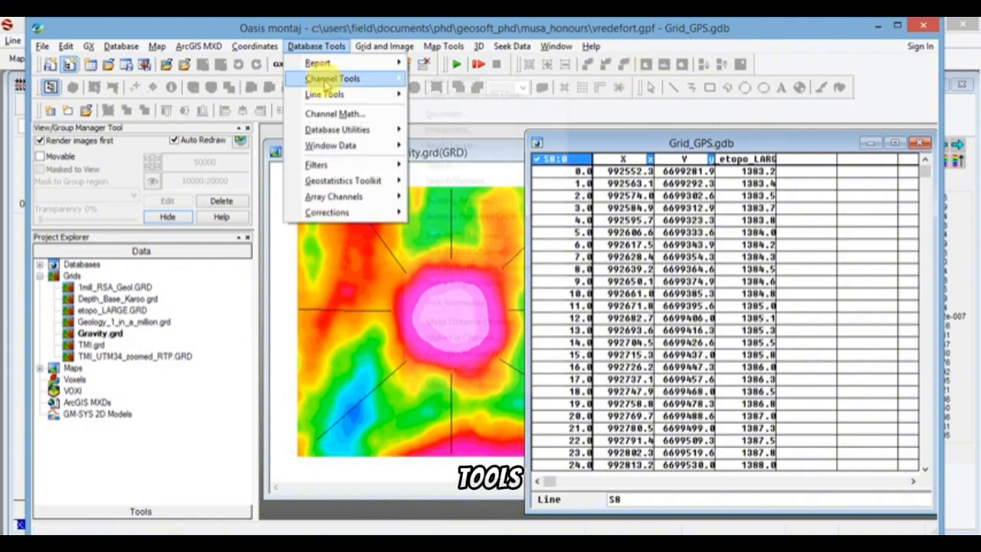
mouse_move(327, 85)
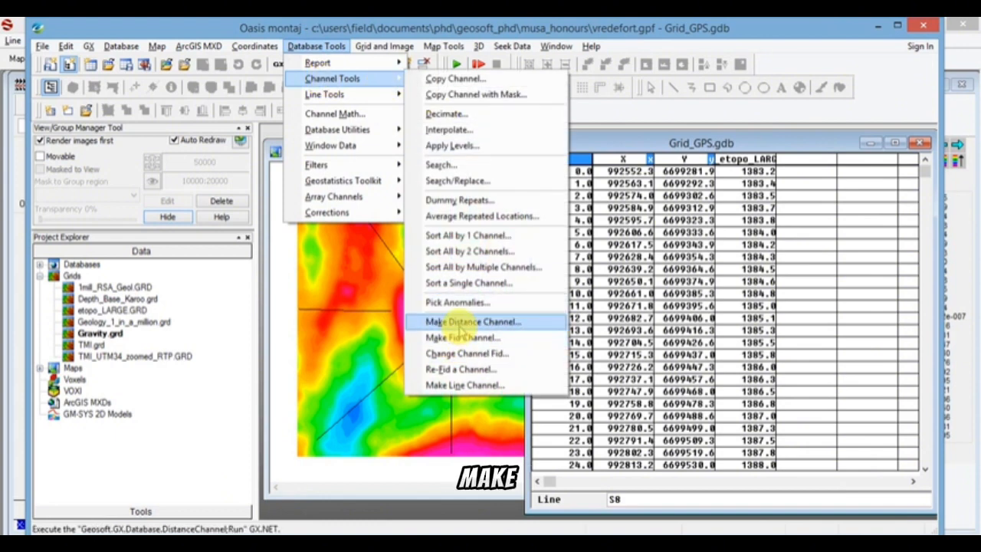
click(458, 323)
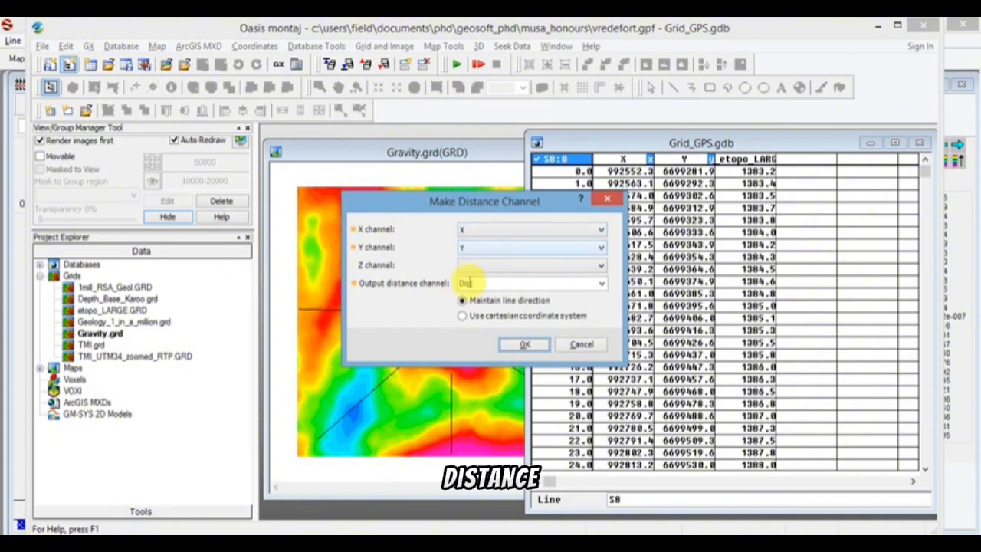
text(t)
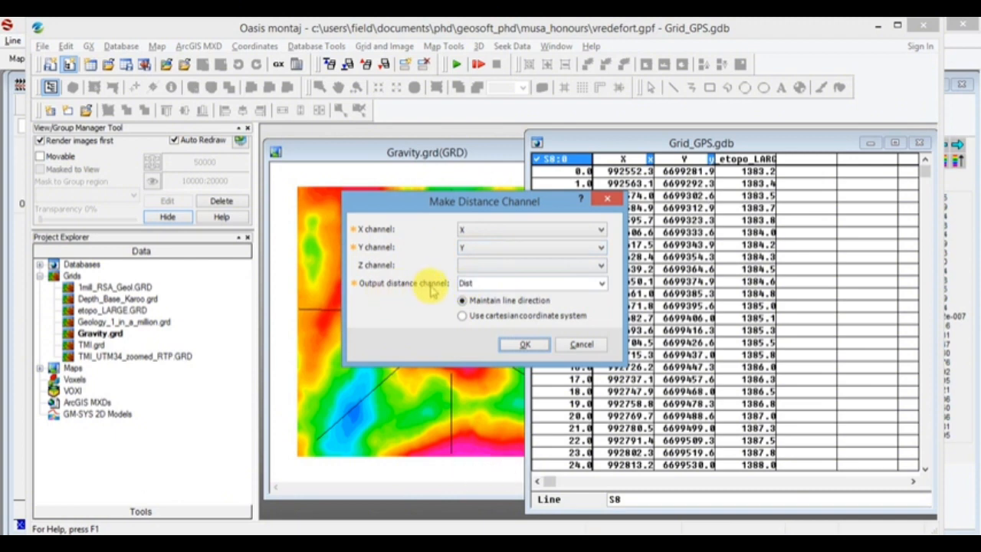
double_click(502, 287)
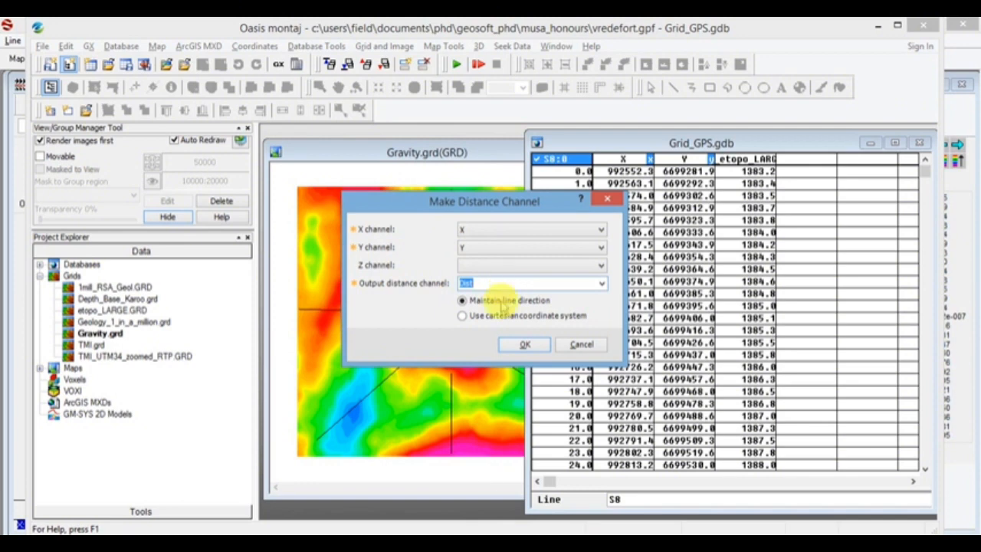
click(526, 346)
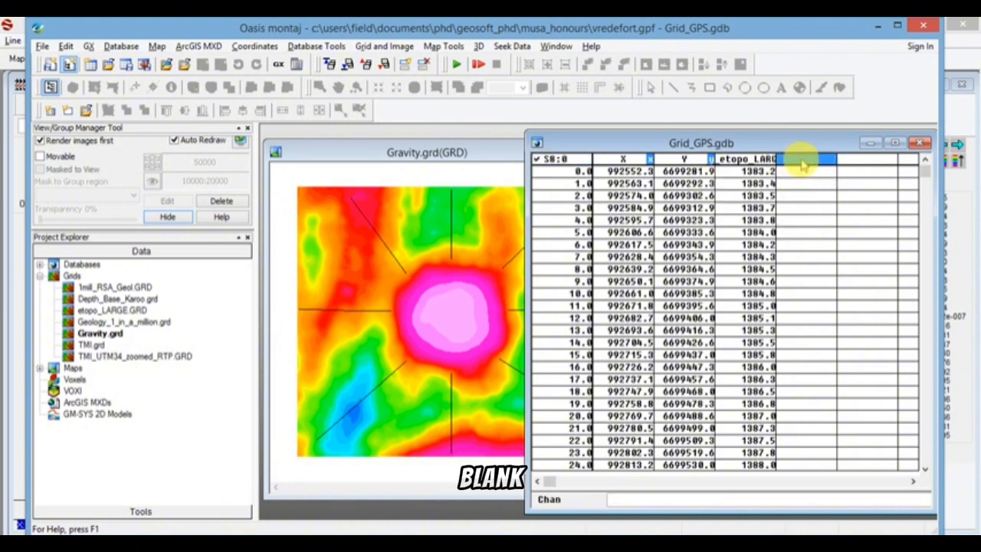
Step: Display the Dist channel in the blank column beside the etopo_LARGE channel
right_click(801, 162)
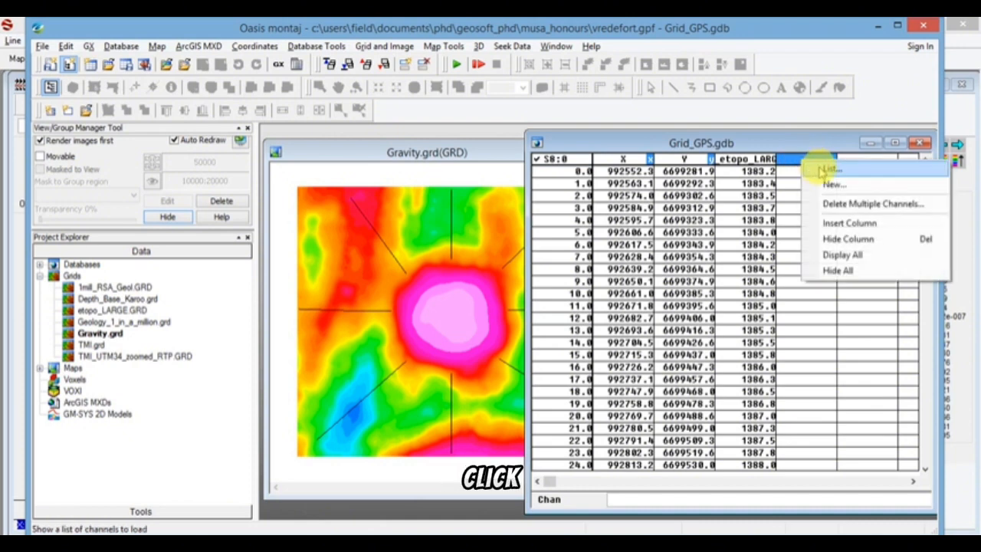
click(820, 168)
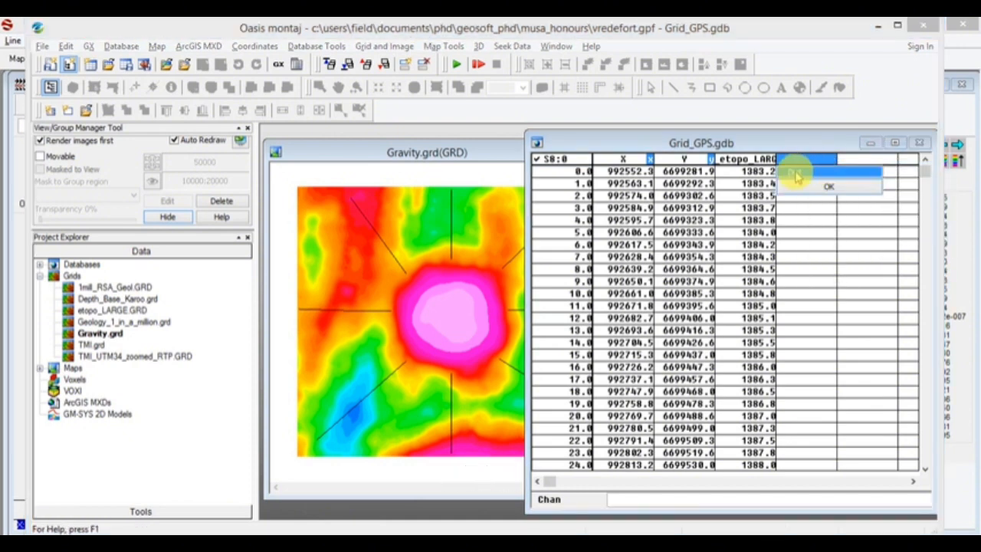
click(802, 171)
click(820, 189)
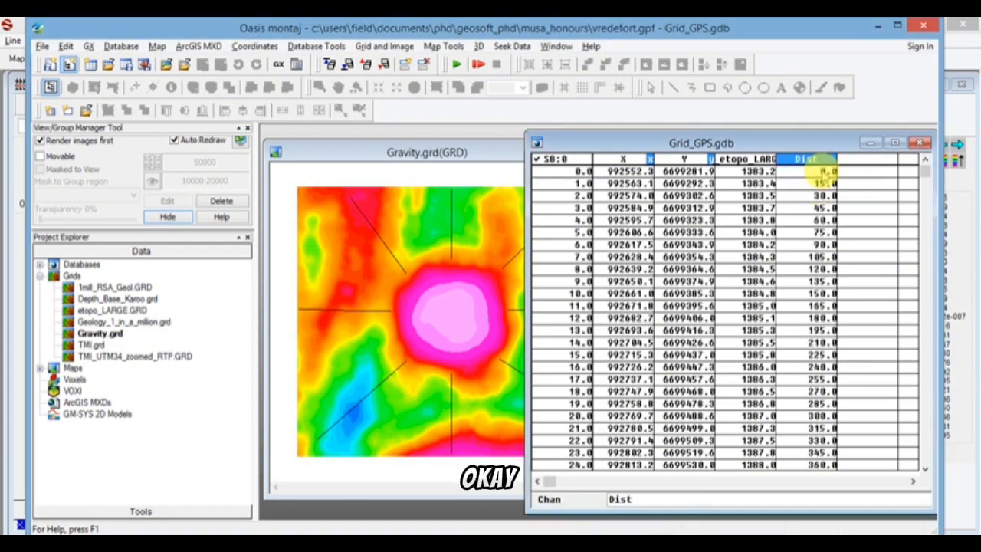
Step: Examine the Dist and coordinate values along line S8 against their map positions, narrowing the database window to uncover the map
click(820, 195)
click(820, 282)
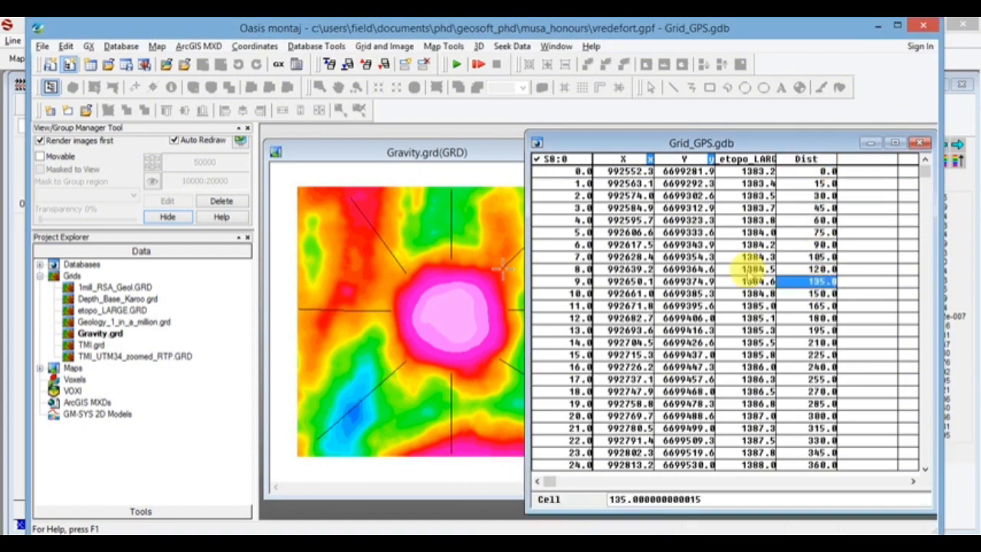
click(625, 256)
key(Right)
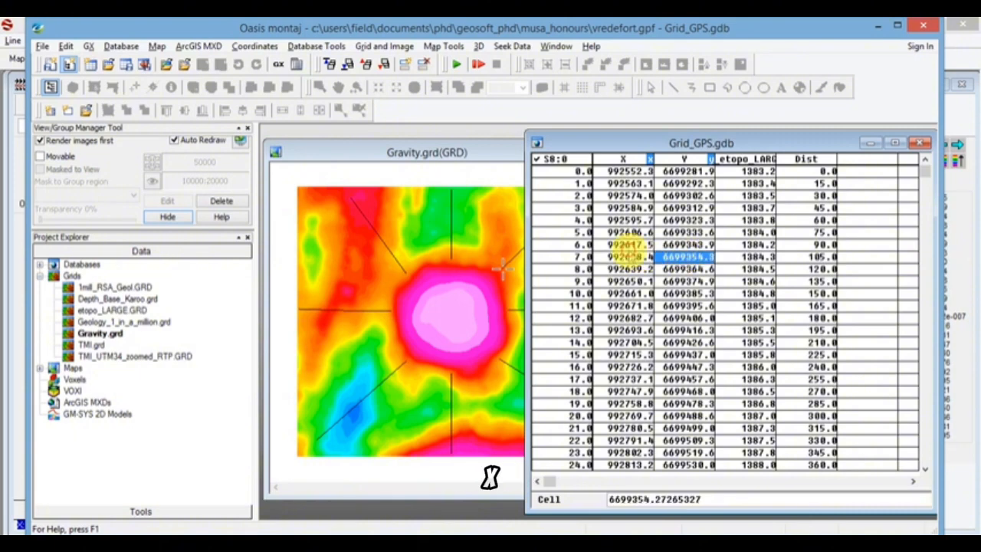
click(624, 244)
drag(922, 172, 932, 473)
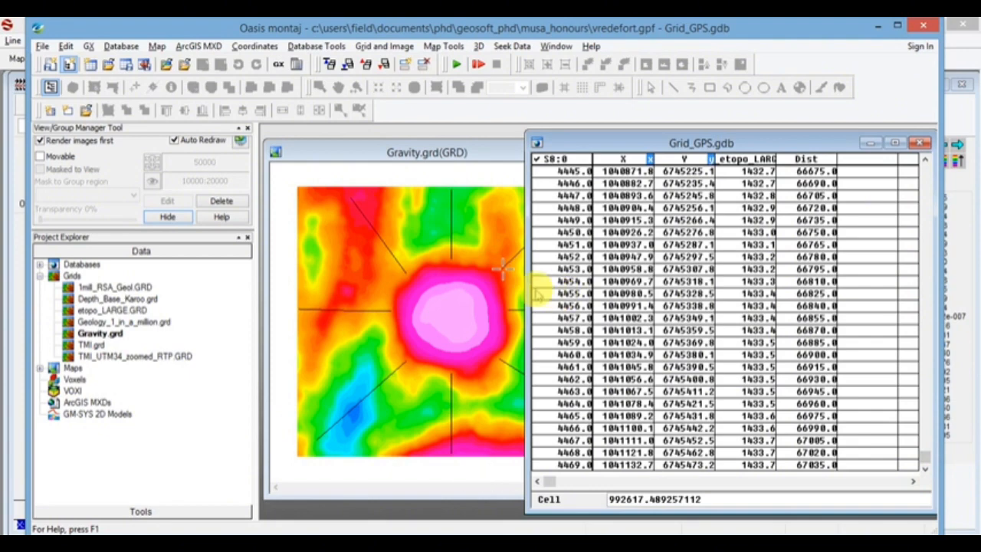
drag(529, 289, 607, 289)
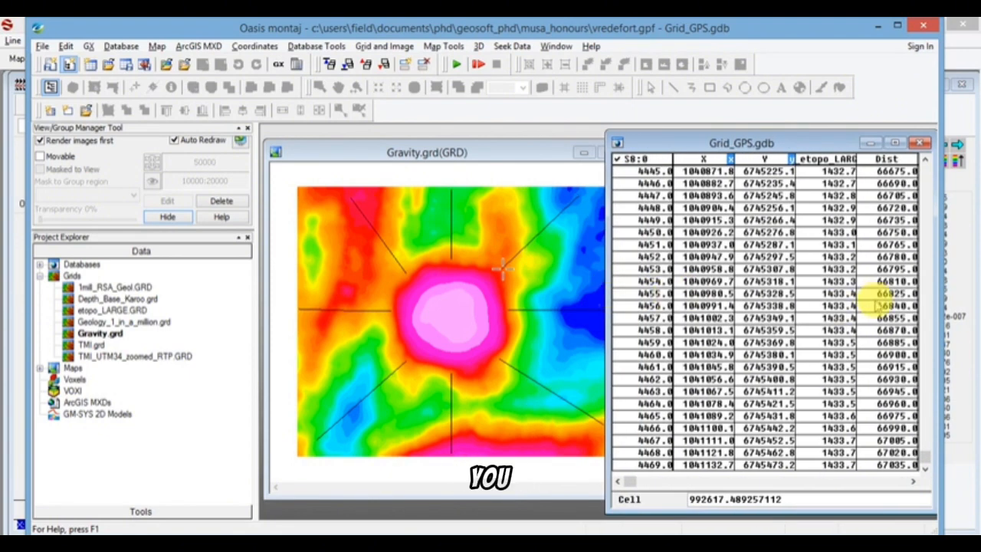
drag(881, 294, 881, 307)
click(889, 196)
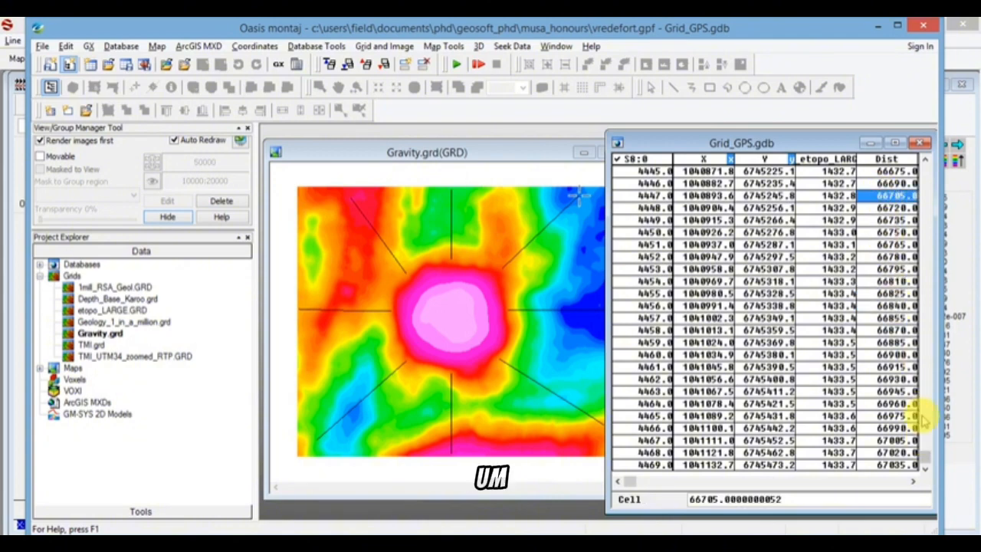
drag(926, 458, 926, 412)
click(888, 231)
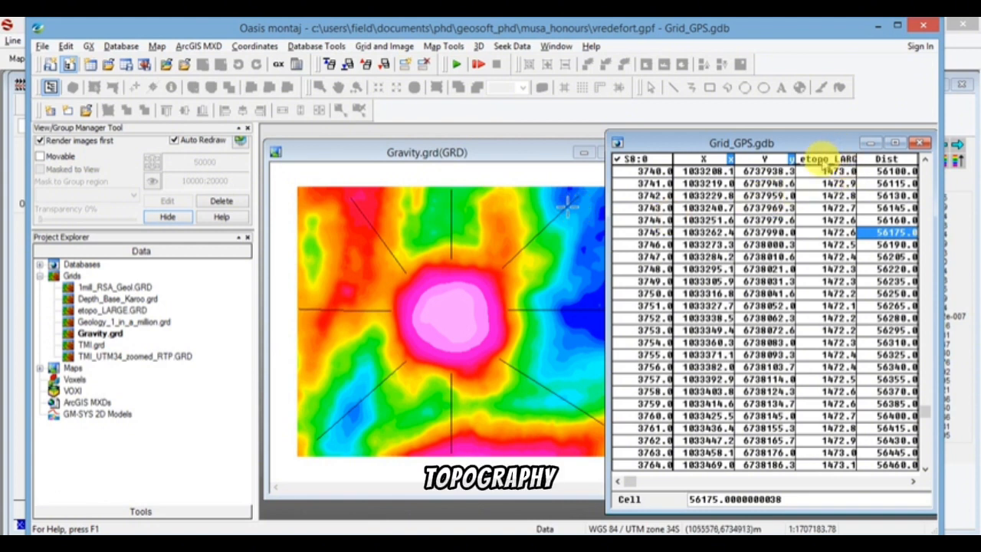
Step: Show the profile of the etopo_LARGE channel for line S8 below the database table
click(814, 158)
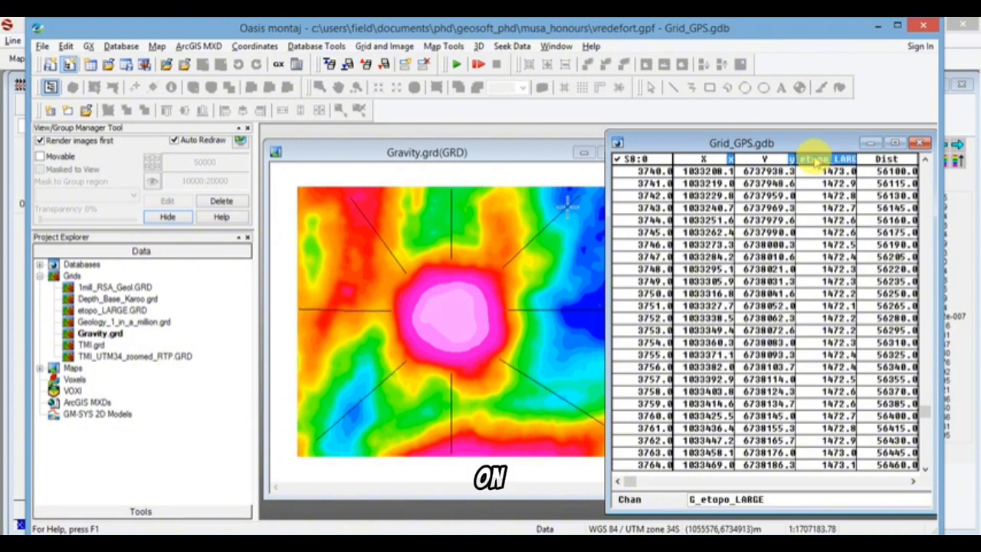
right_click(813, 159)
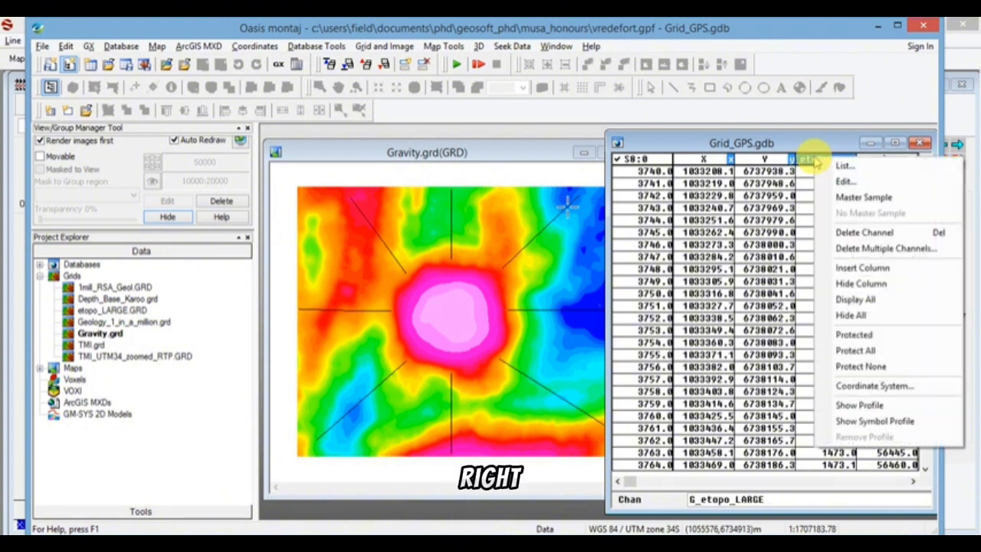
click(883, 407)
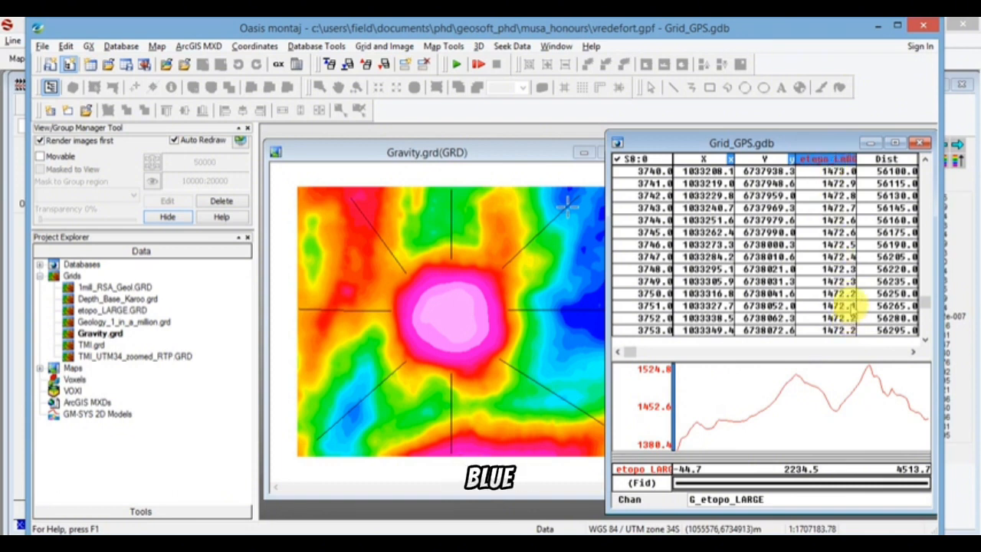
Step: Select the etopo_LARGE column and inspect points along the elevation profile with their matching rows, distances and map positions
click(835, 160)
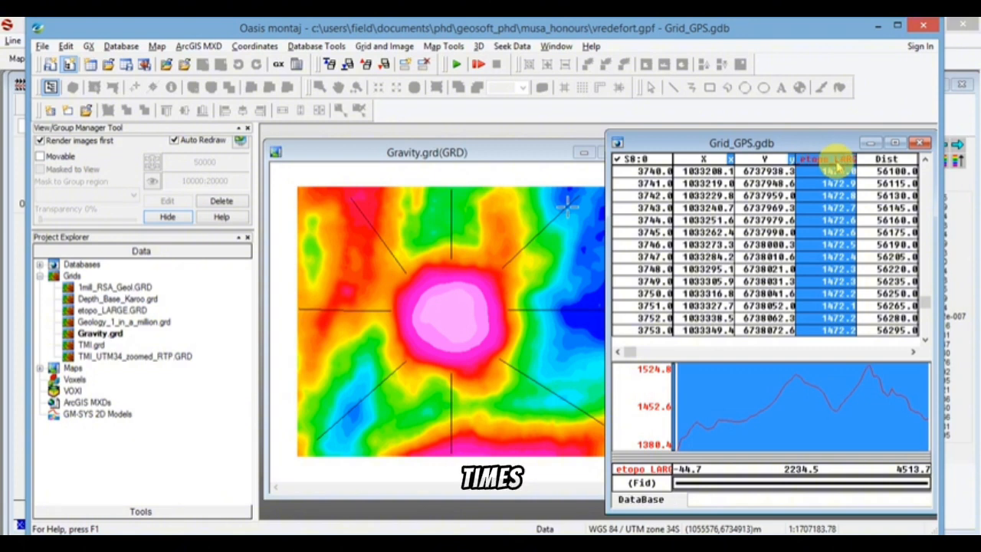
click(836, 160)
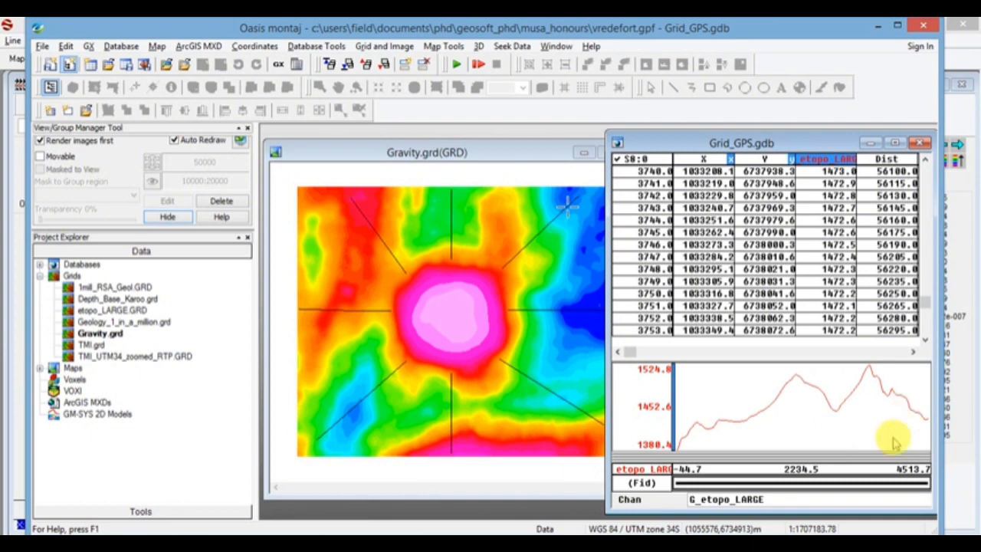
click(886, 414)
click(822, 421)
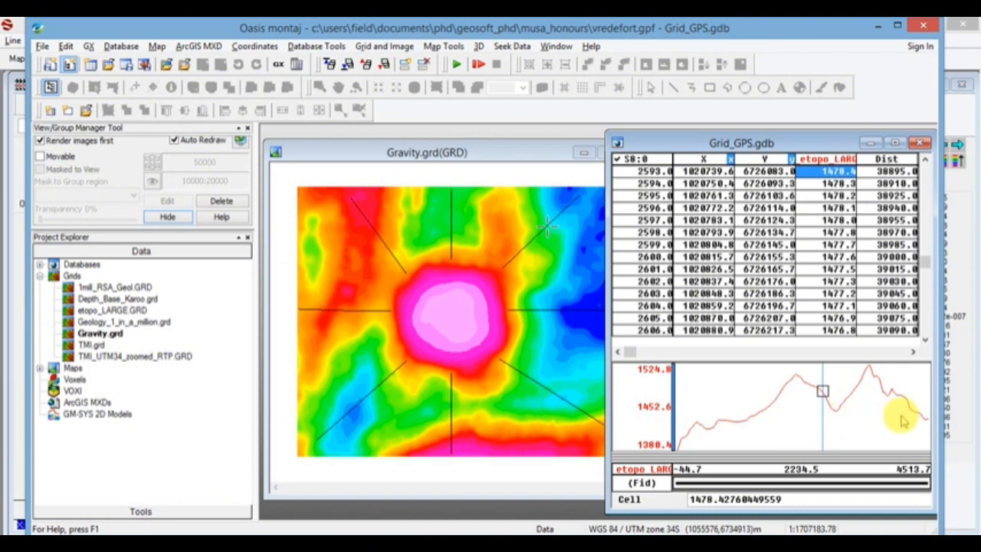
click(780, 406)
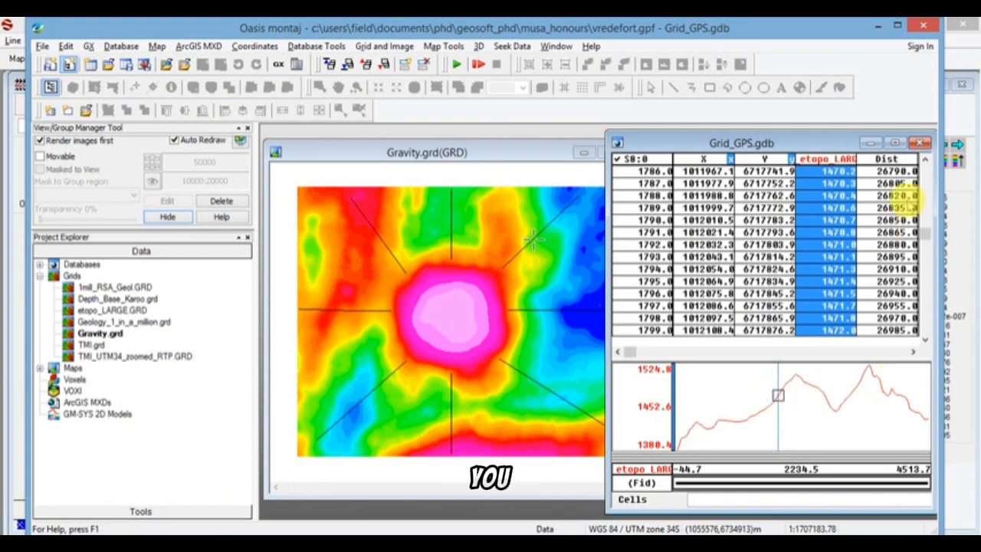
click(893, 232)
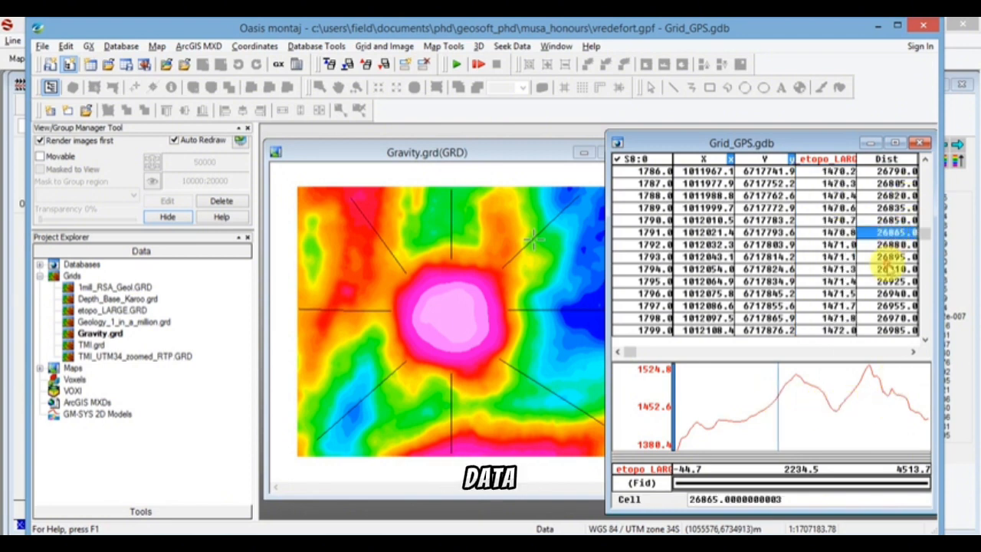
Step: Find the row on line S8 where the Dist value first exceeds 20 km and select its Dist cell
click(887, 268)
click(891, 232)
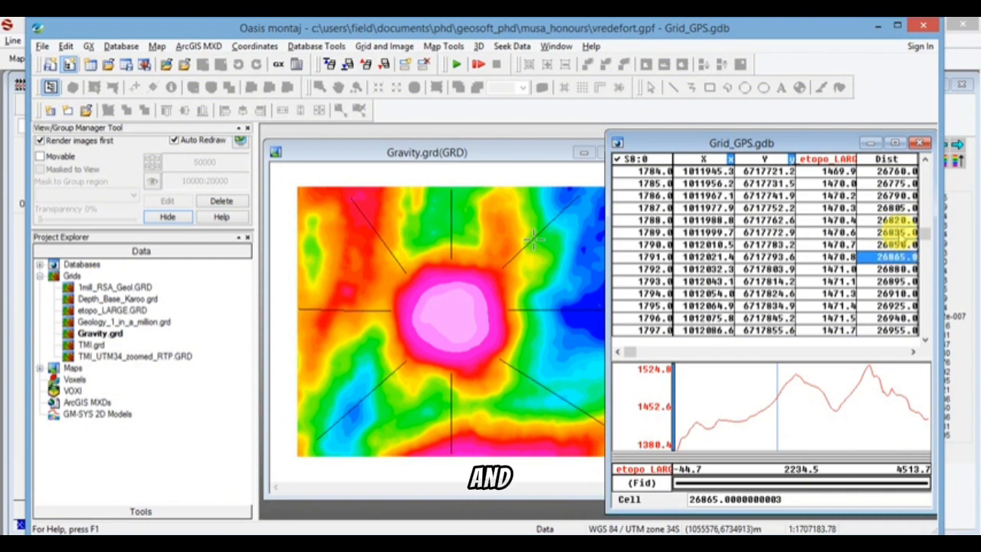
scroll(899, 233, up, 12)
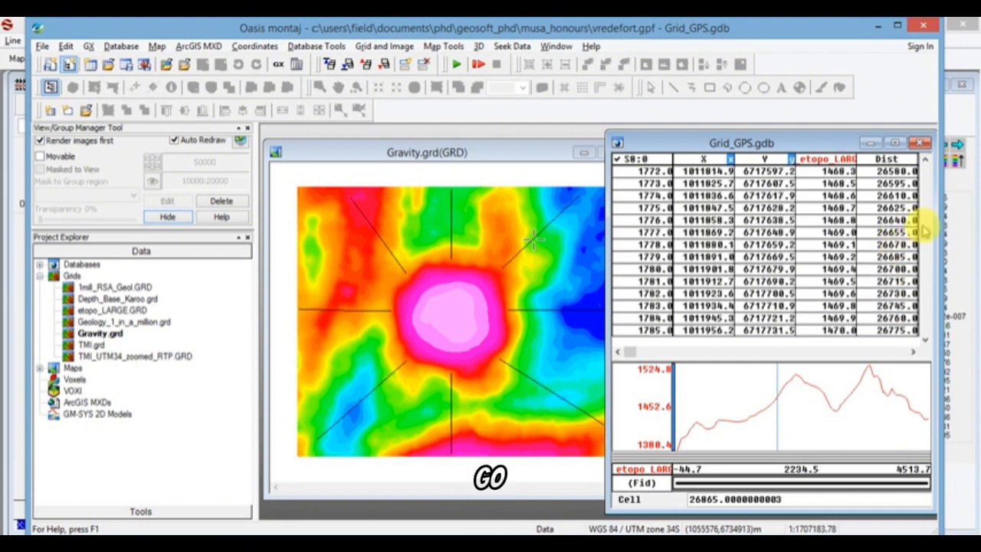
drag(925, 235, 925, 219)
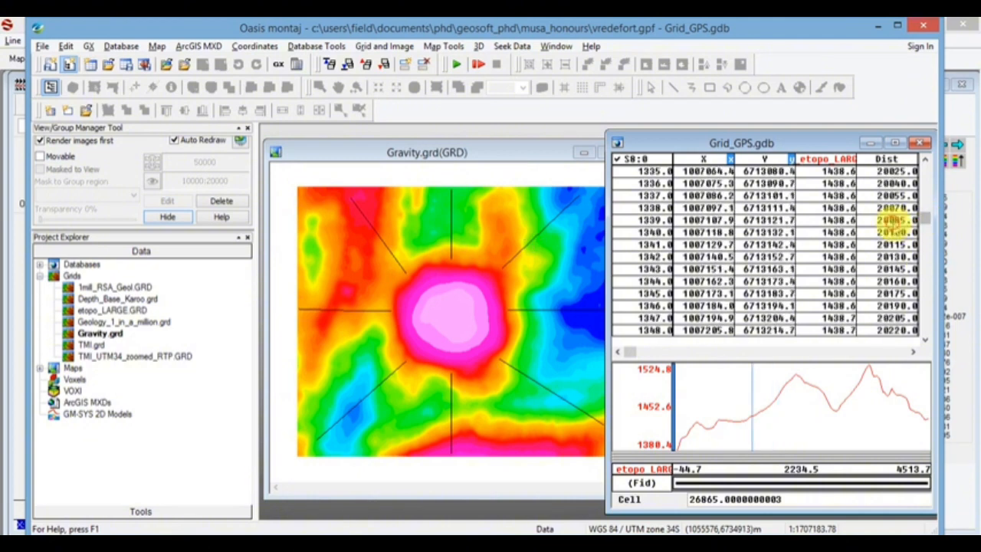
click(893, 220)
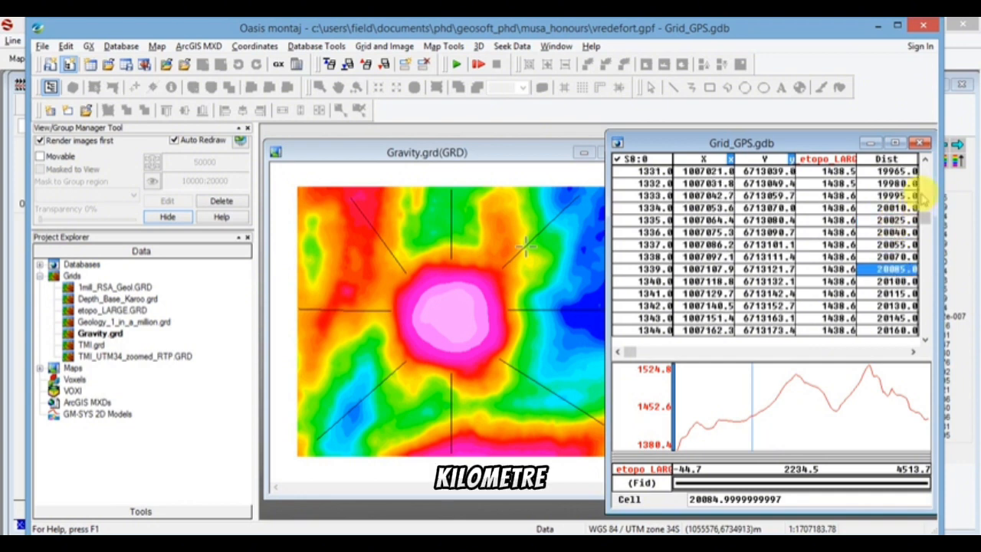
click(892, 208)
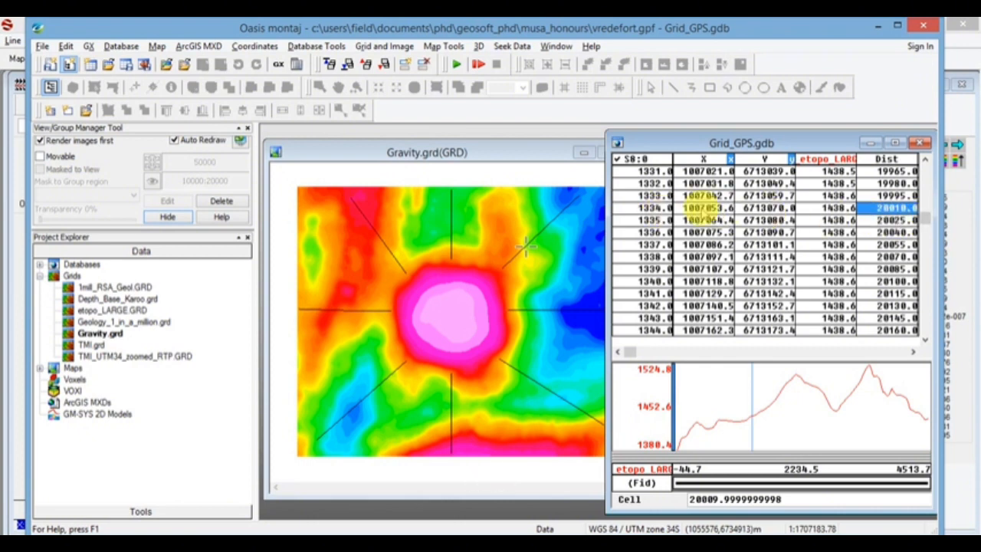
Step: Delete the rows of line S8 from fiducial 1334 to 4469 and rescale the elevation profile on both axes to the remaining data
click(649, 208)
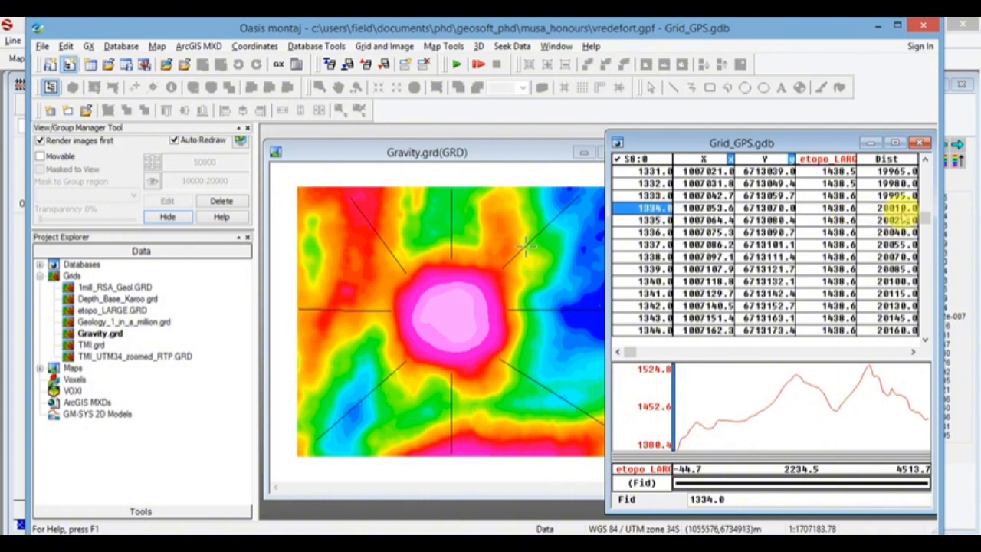
drag(927, 212, 927, 331)
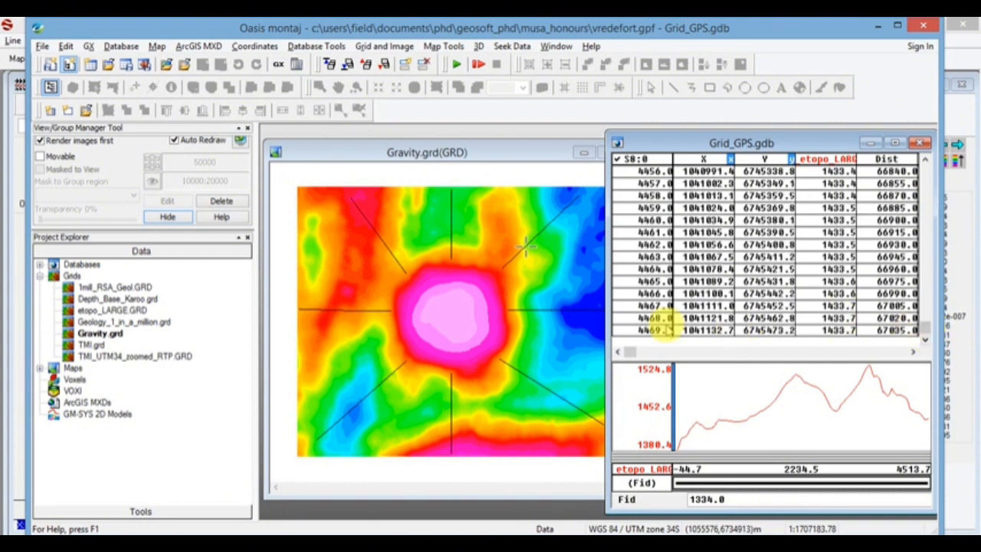
shift+click(642, 330)
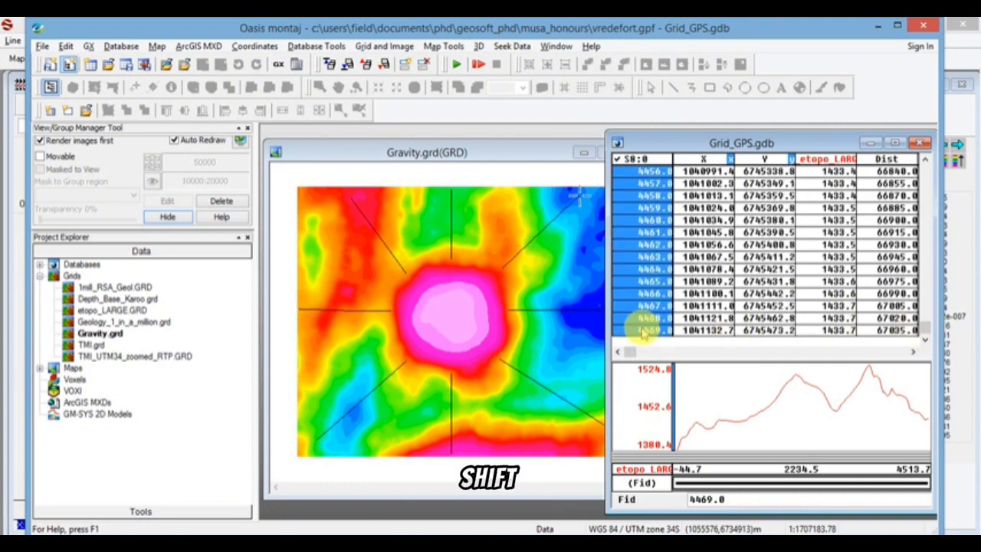
right_click(645, 259)
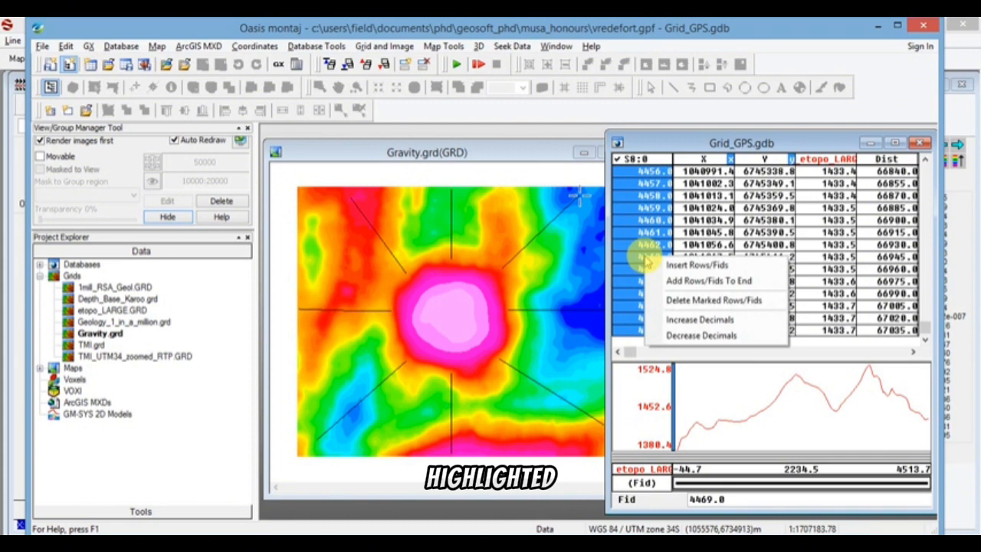
click(713, 301)
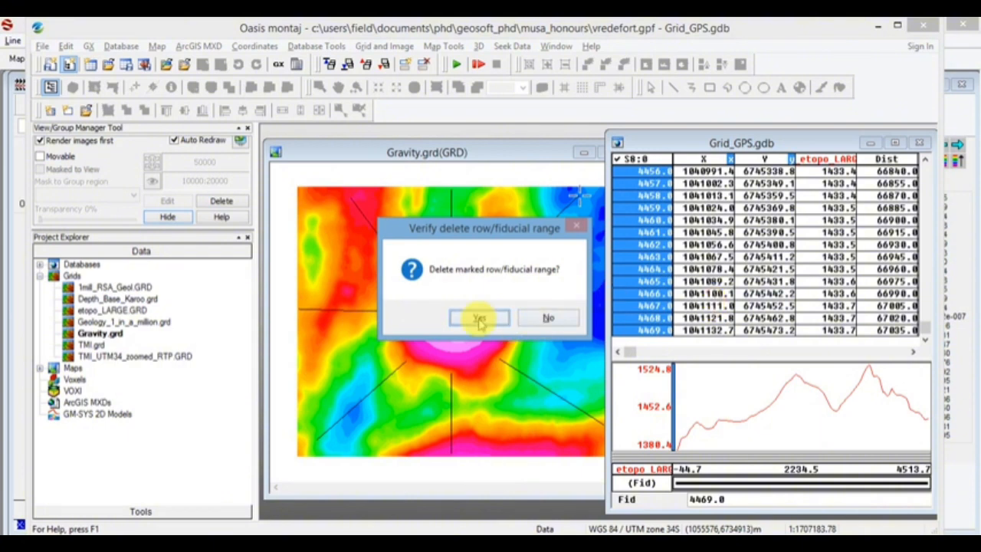
click(479, 320)
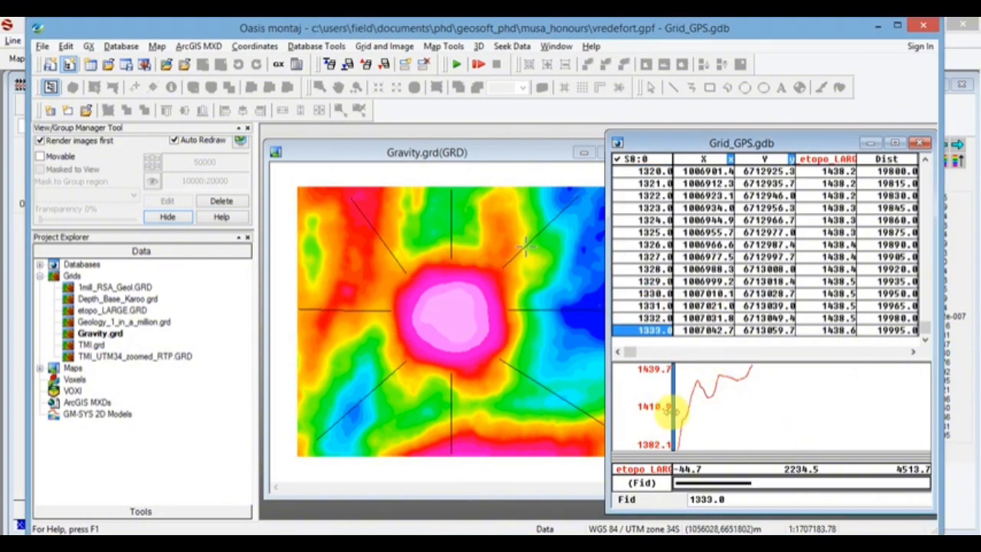
right_click(737, 412)
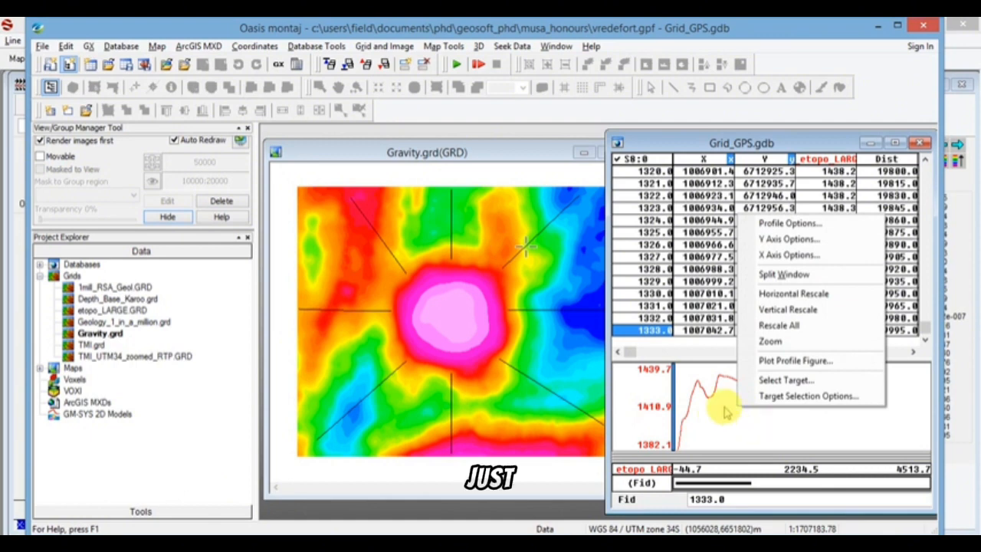
click(793, 331)
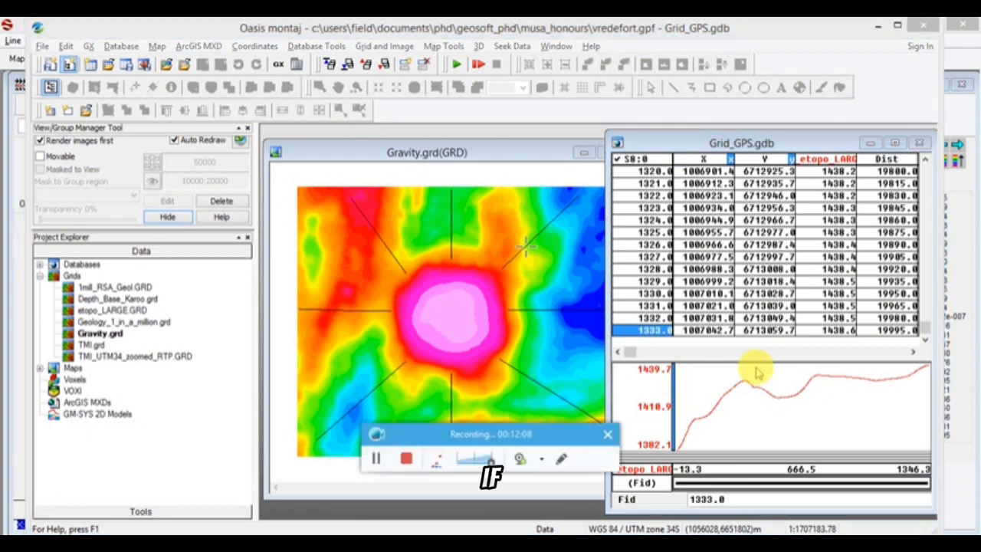
click(407, 458)
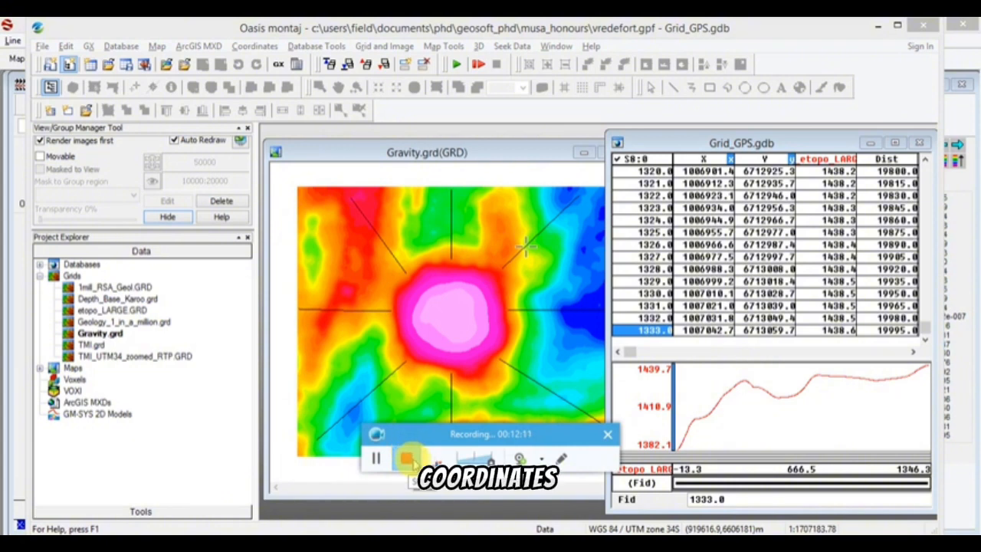
click(408, 461)
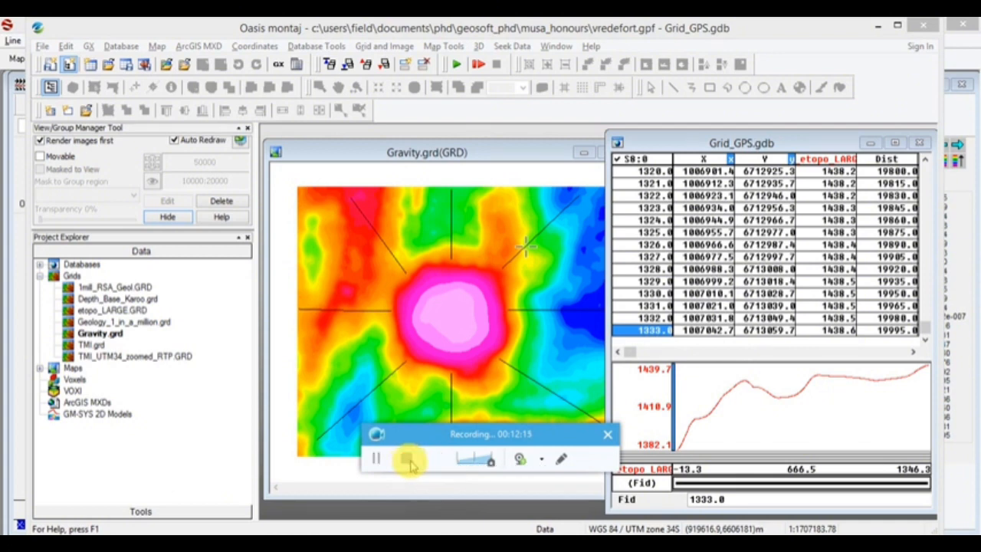